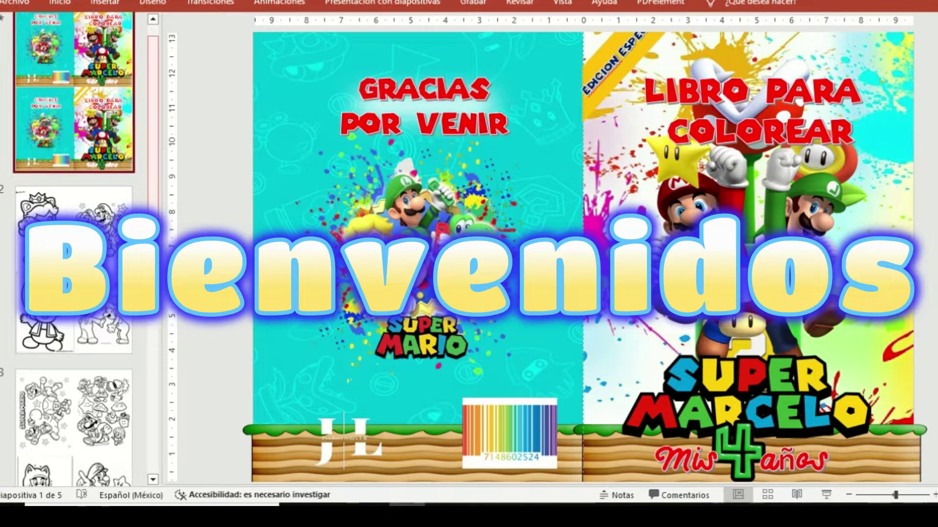
# Scroll down and back up through the finished five-slide coloring book to preview it
pyautogui.scroll(-3, 73, 244)
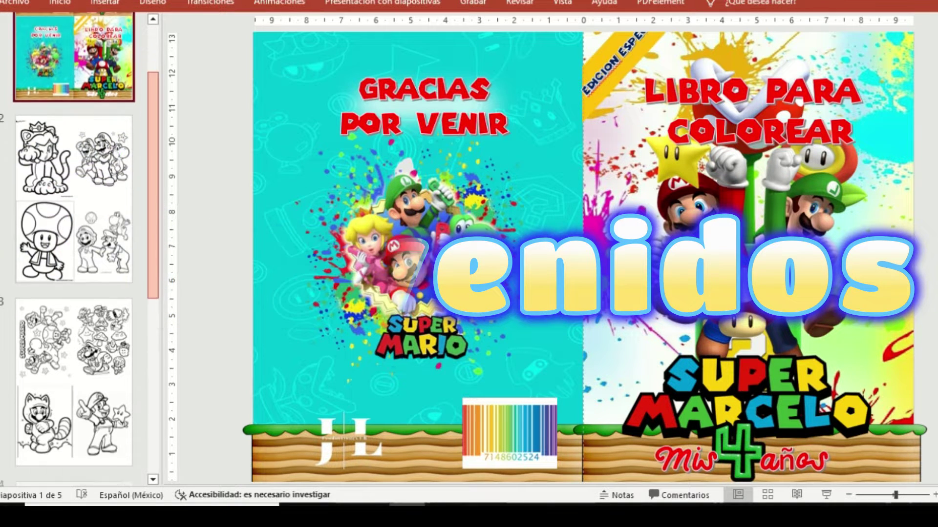
pyautogui.scroll(-2, 73, 245)
pyautogui.scroll(-2, 73, 244)
pyautogui.scroll(-1, 74, 244)
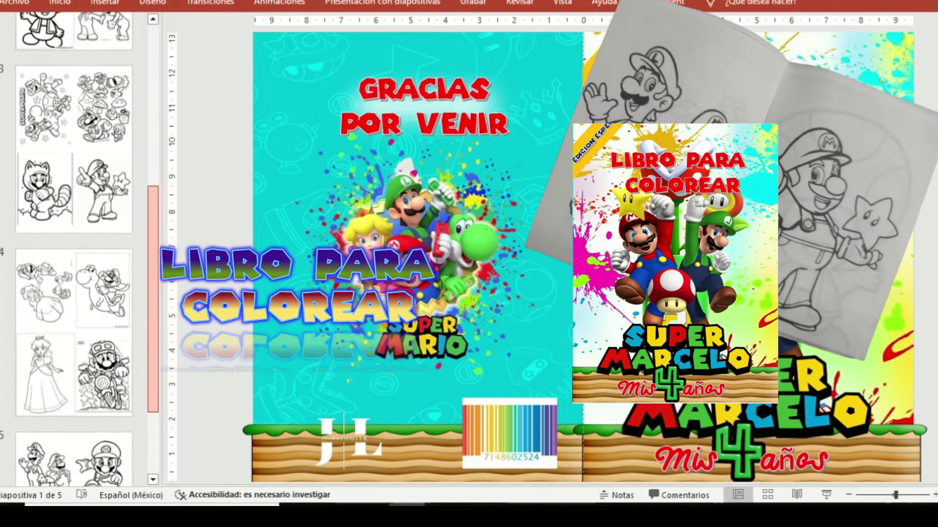
pyautogui.scroll(-1, 73, 245)
pyautogui.scroll(-1, 73, 245)
pyautogui.scroll(-1, 73, 244)
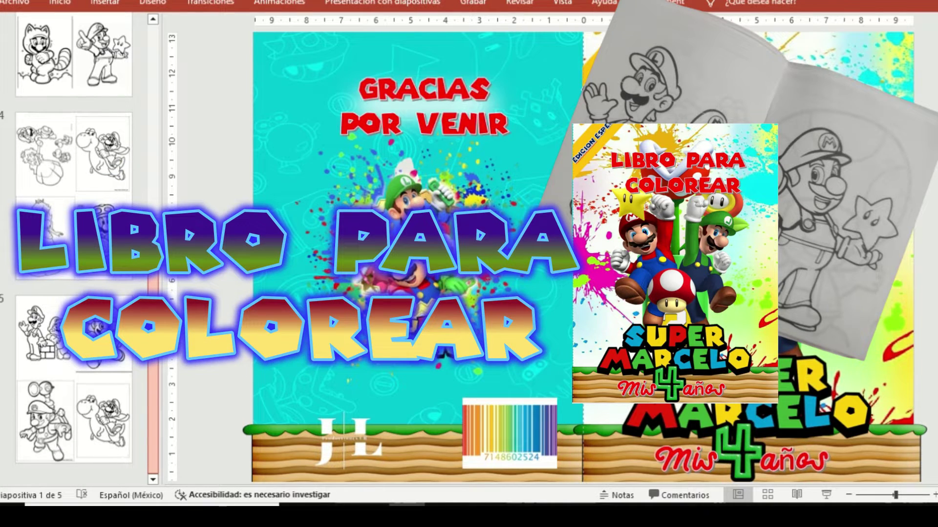
pyautogui.scroll(2, 74, 244)
pyautogui.scroll(2, 73, 244)
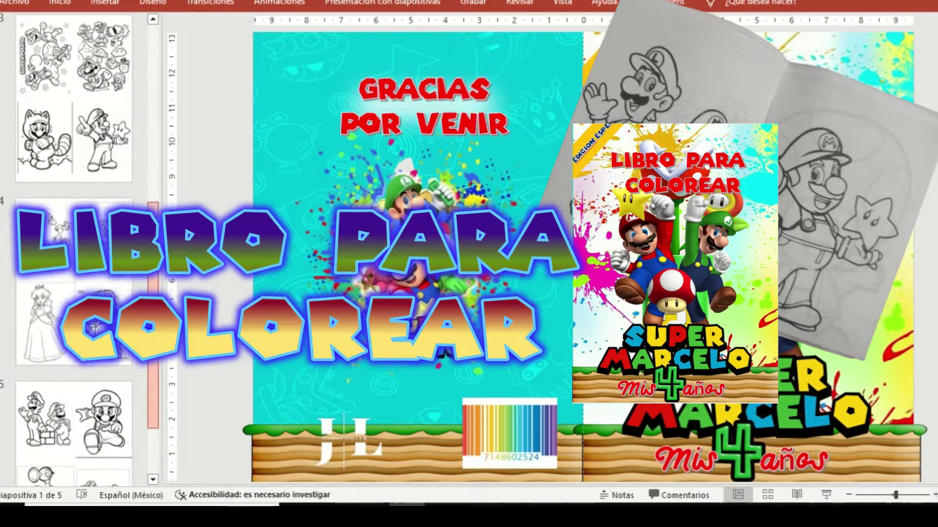
pyautogui.scroll(2, 73, 244)
pyautogui.scroll(1, 73, 245)
pyautogui.scroll(1, 73, 244)
pyautogui.scroll(2, 74, 245)
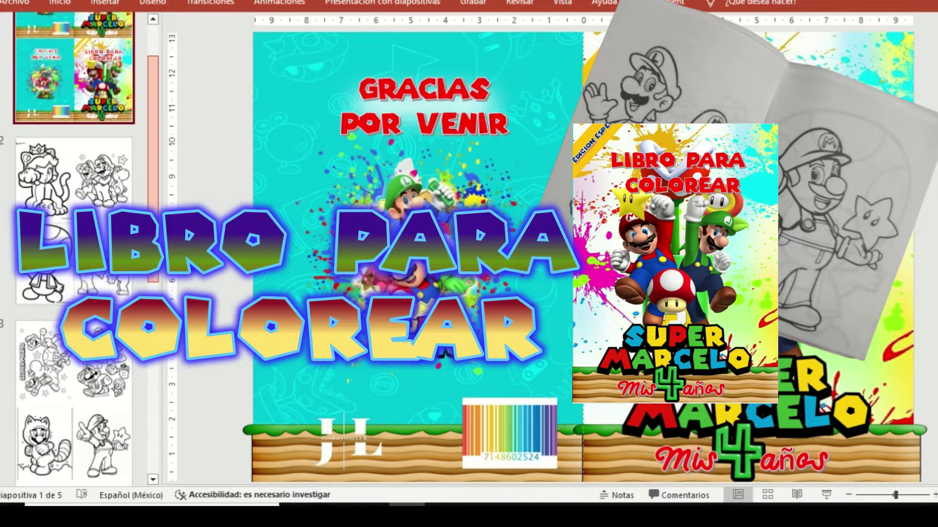
pyautogui.scroll(2, 74, 244)
pyautogui.scroll(1, 73, 244)
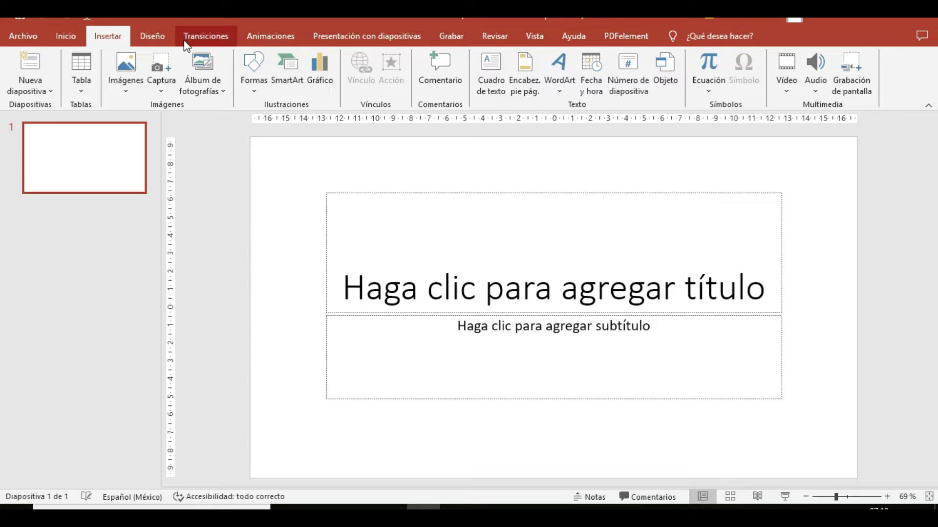
# Set a custom A4 slide size with portrait slides, landscape notes, and content scaled to fit
pyautogui.click(152, 36)
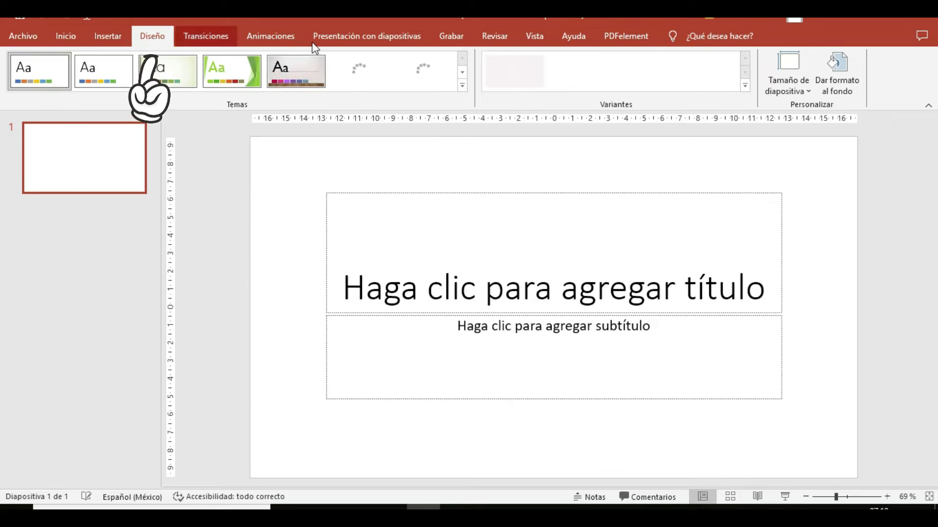
pyautogui.click(792, 89)
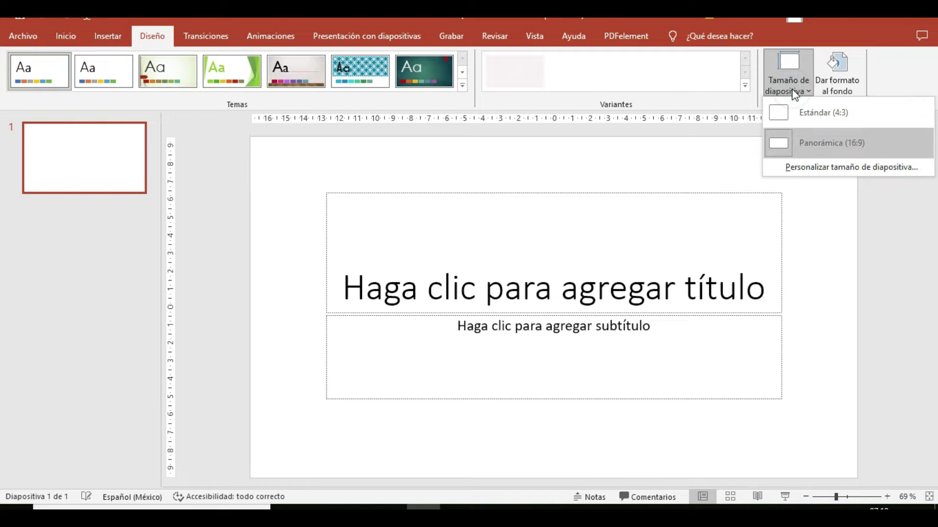
pyautogui.click(815, 167)
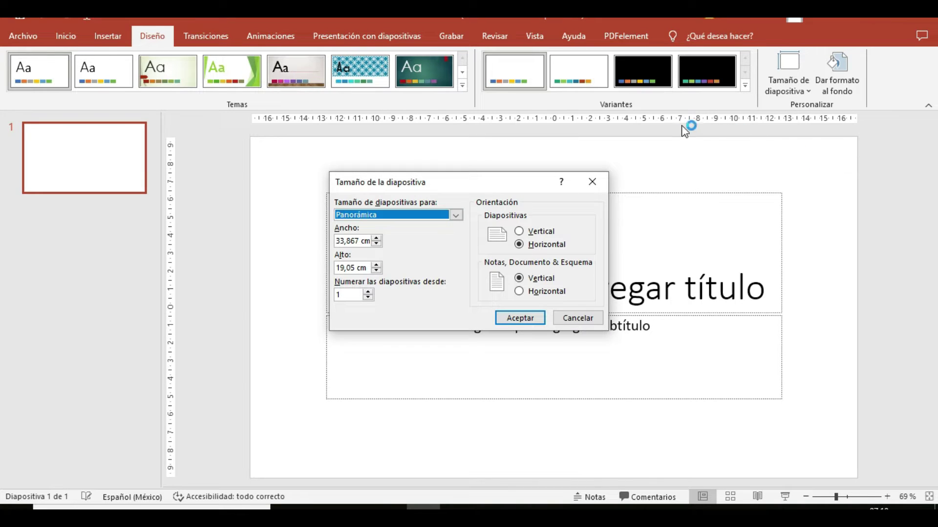
pyautogui.click(458, 218)
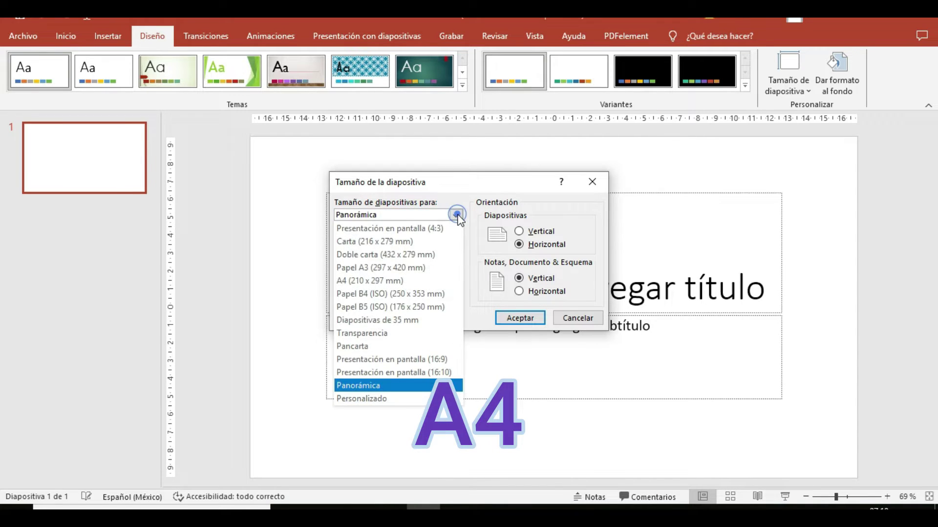
pyautogui.click(375, 282)
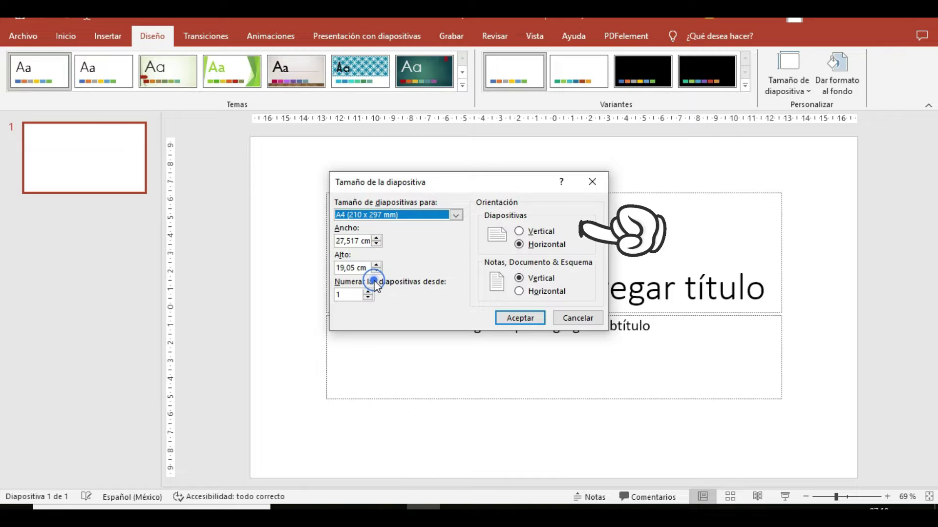
pyautogui.click(519, 232)
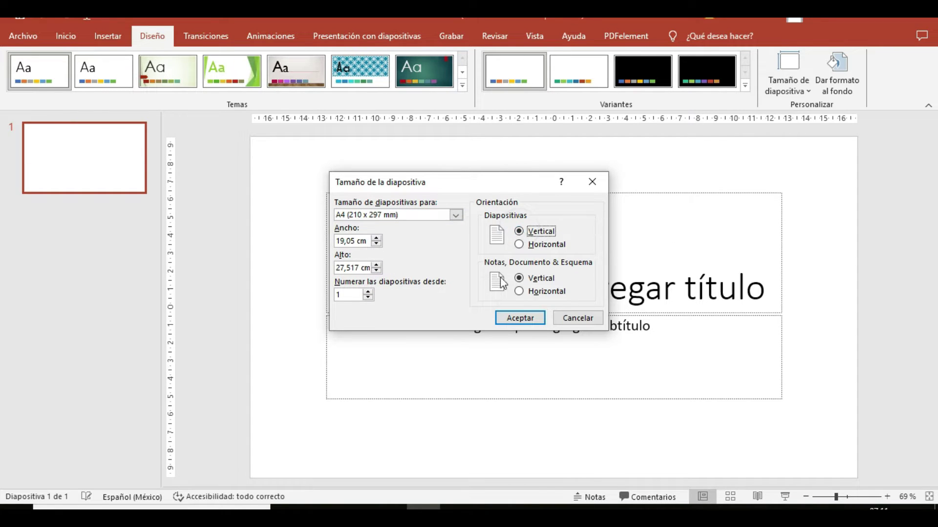
pyautogui.click(519, 291)
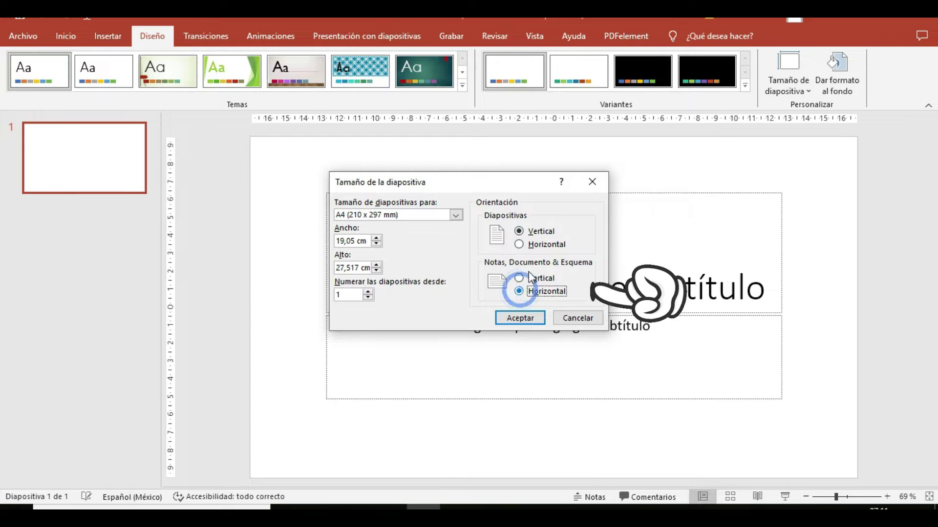
pyautogui.click(508, 318)
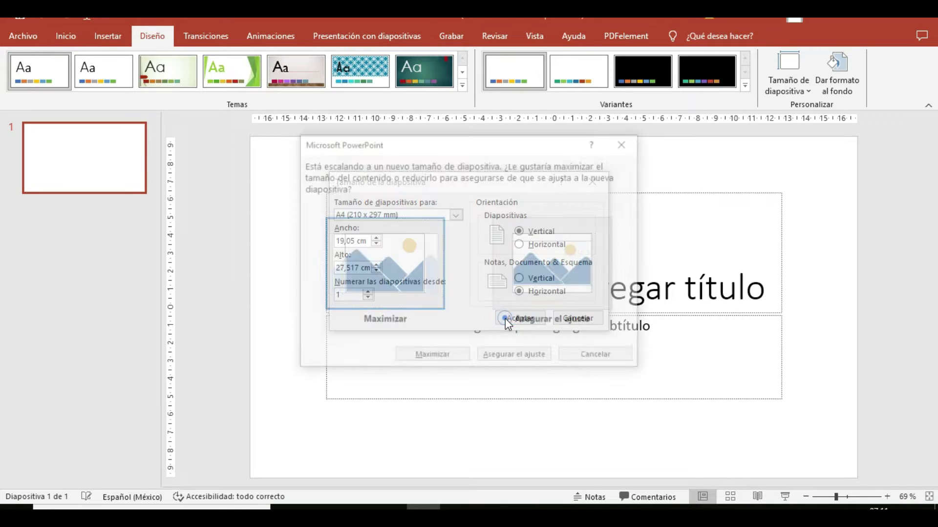
pyautogui.click(549, 260)
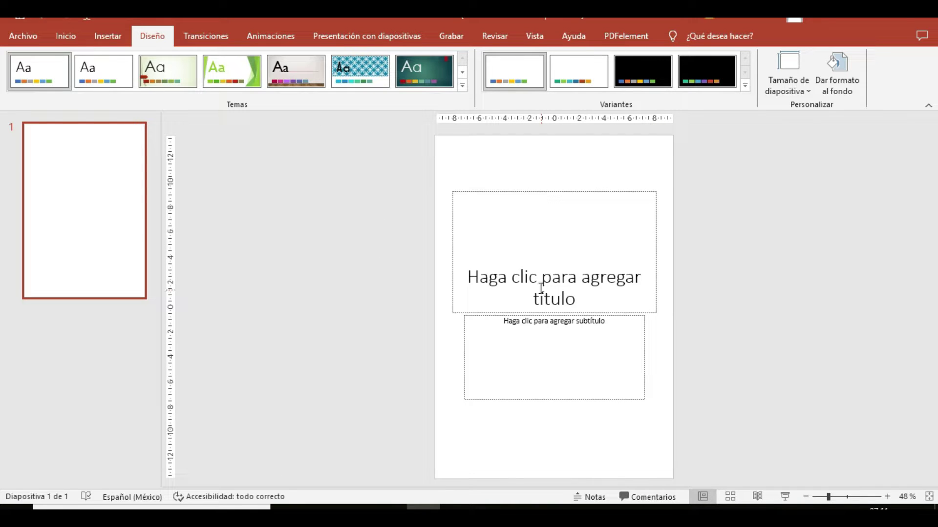
# Delete the title and subtitle placeholders and turn on the drawing guides
pyautogui.click(549, 191)
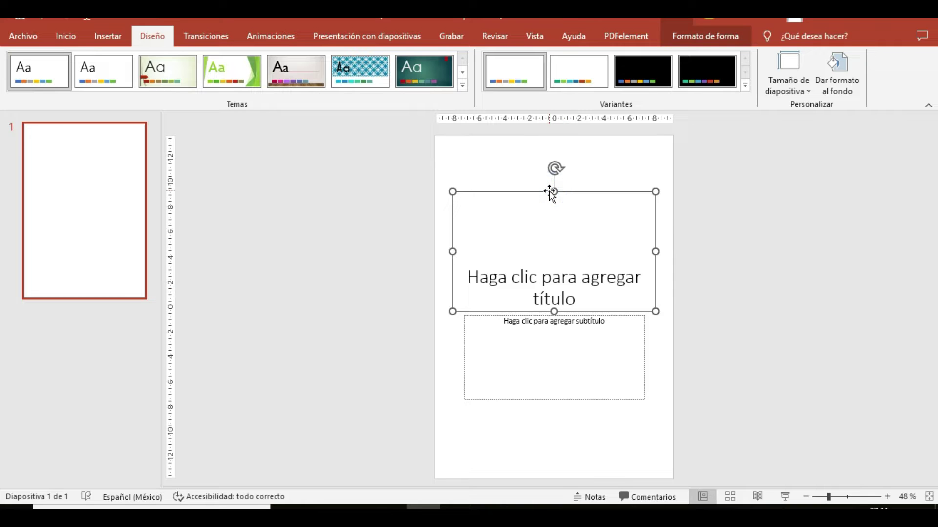
pyautogui.press('Delete')
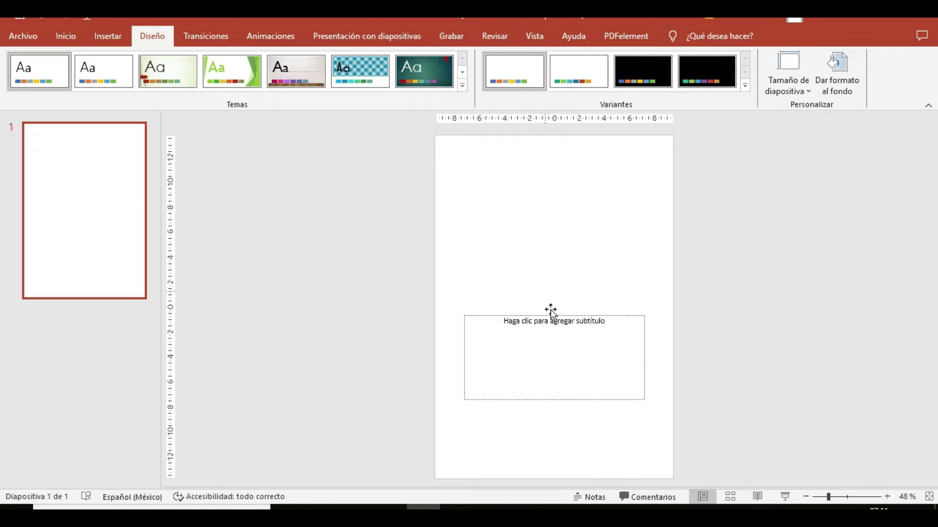
pyautogui.click(551, 316)
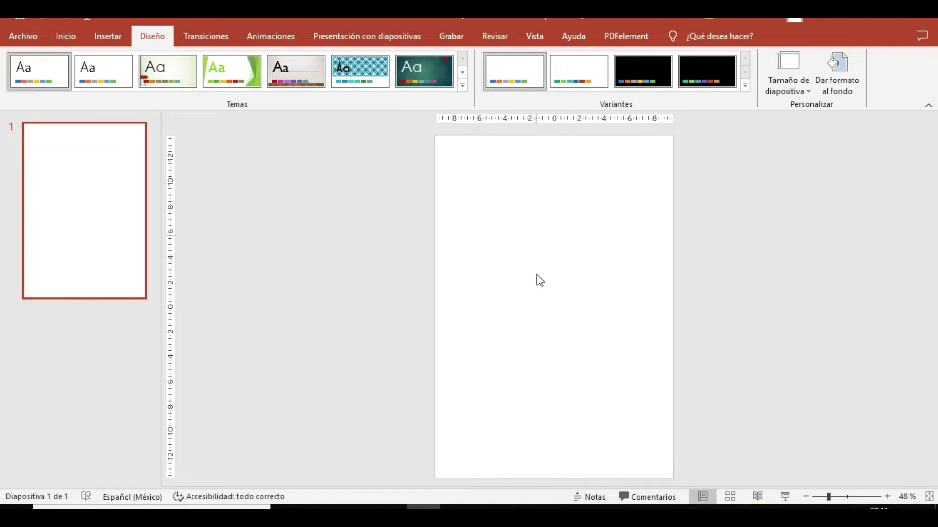
pyautogui.click(531, 35)
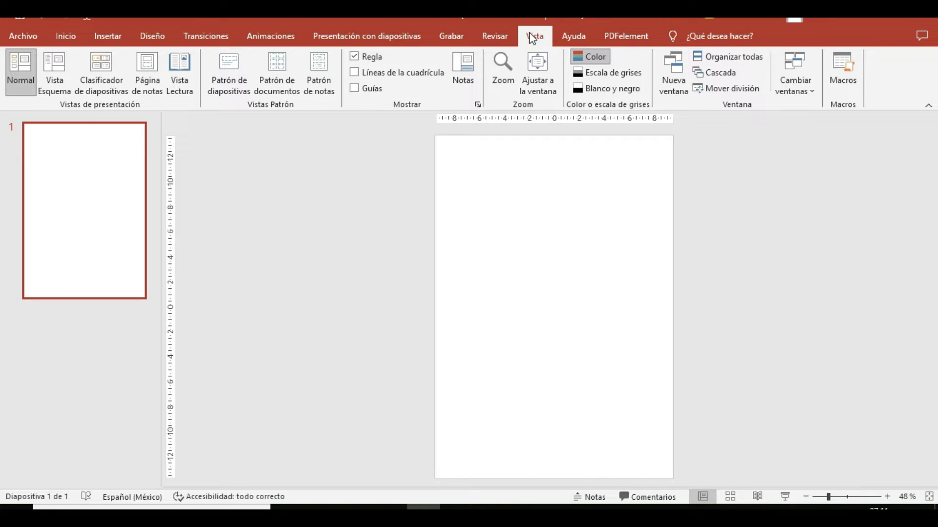
pyautogui.click(376, 91)
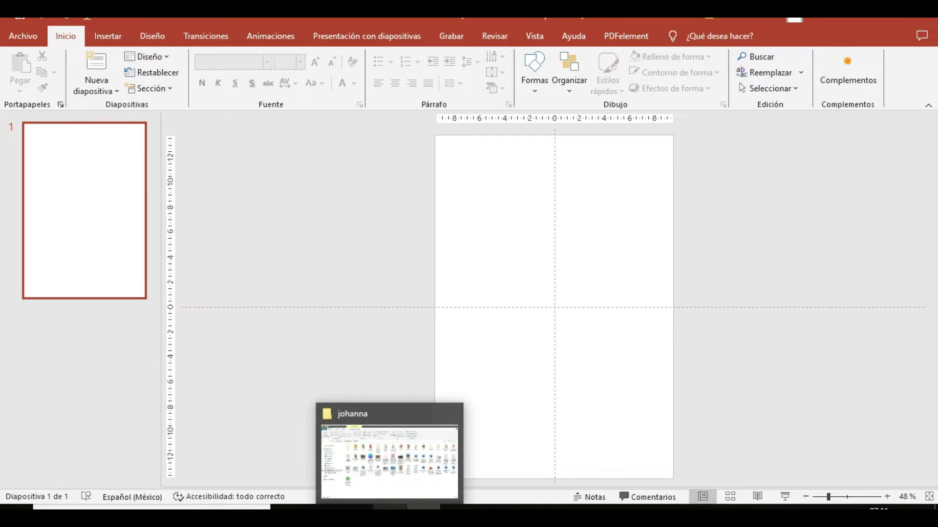
# Drag the Happy Holi paint-splash image from the mario folder onto the slide
pyautogui.click(390, 508)
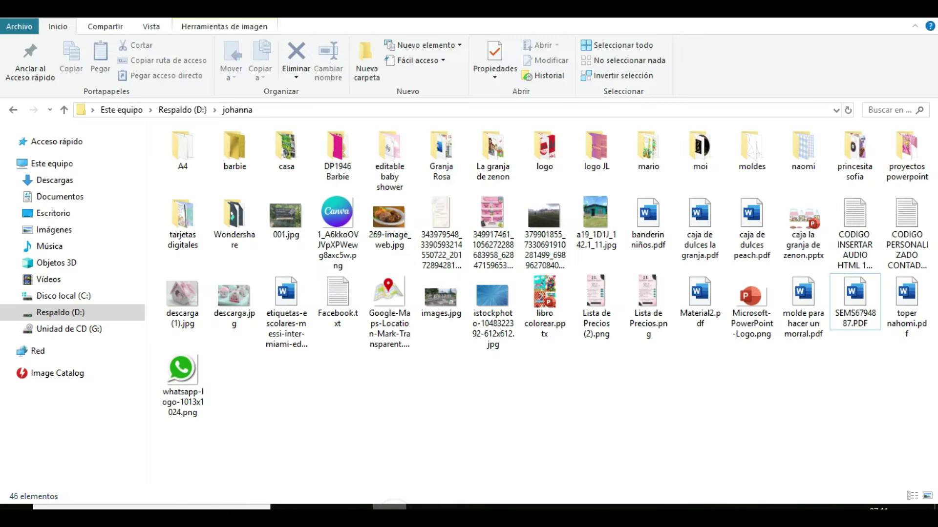
pyautogui.click(637, 161)
pyautogui.doubleClick(637, 161)
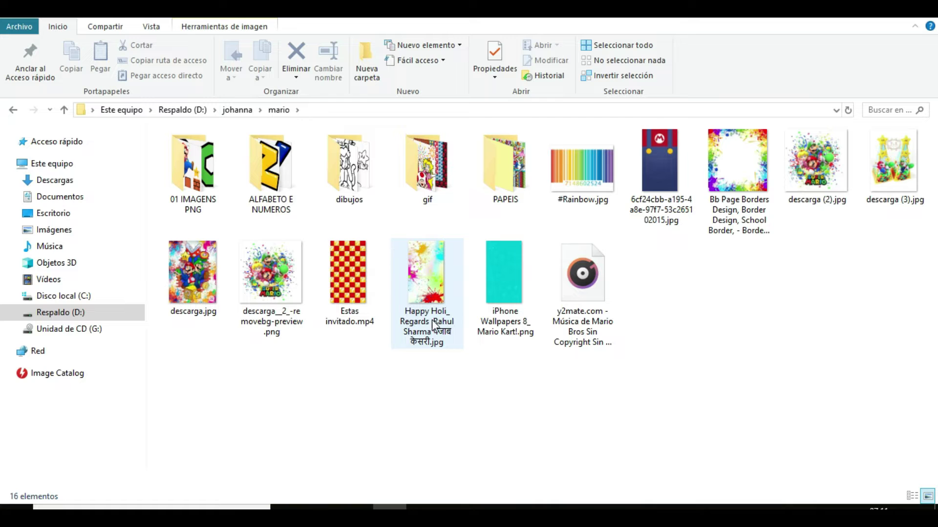
pyautogui.moveTo(409, 257)
pyautogui.mouseDown()
pyautogui.moveTo(410, 484)
pyautogui.moveTo(423, 508)
pyautogui.mouseUp()
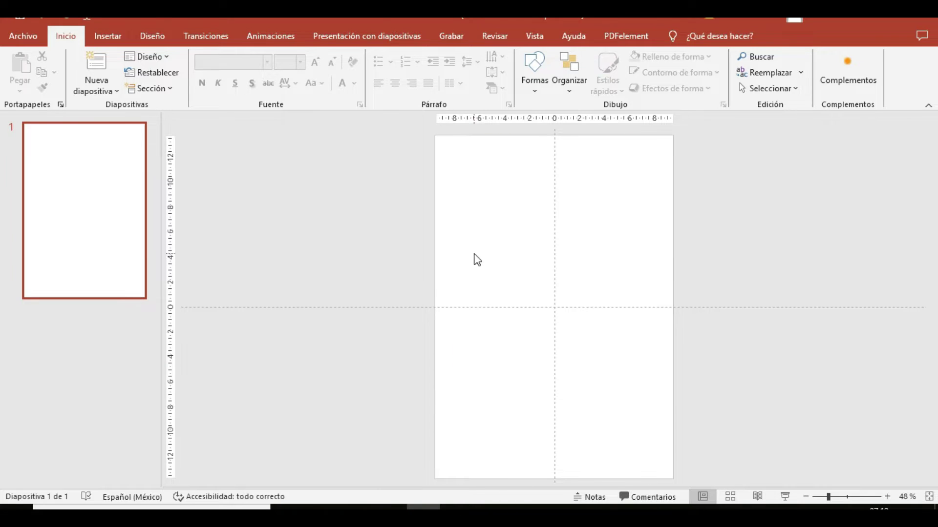
pyautogui.moveTo(477, 260); pyautogui.dragTo(562, 315)
# Shrink the paint-splash image into the upper-right quarter, then insert a picture from this device
pyautogui.moveTo(651, 135); pyautogui.dragTo(537, 329)
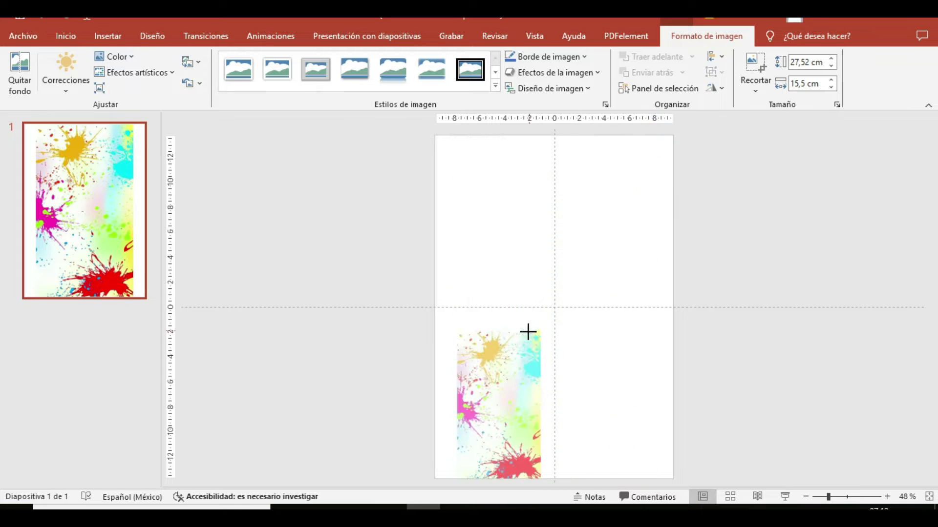
pyautogui.moveTo(461, 471); pyautogui.dragTo(559, 283)
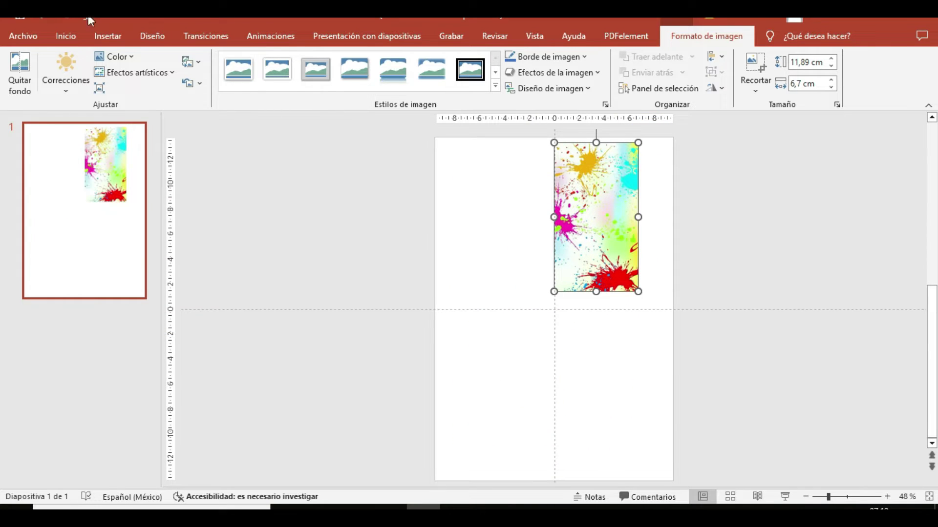
pyautogui.click(106, 35)
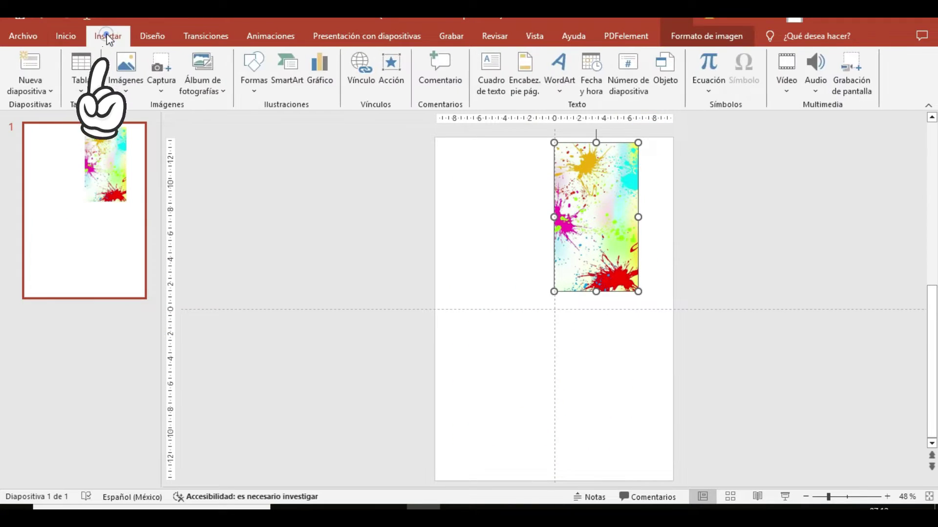
pyautogui.click(127, 74)
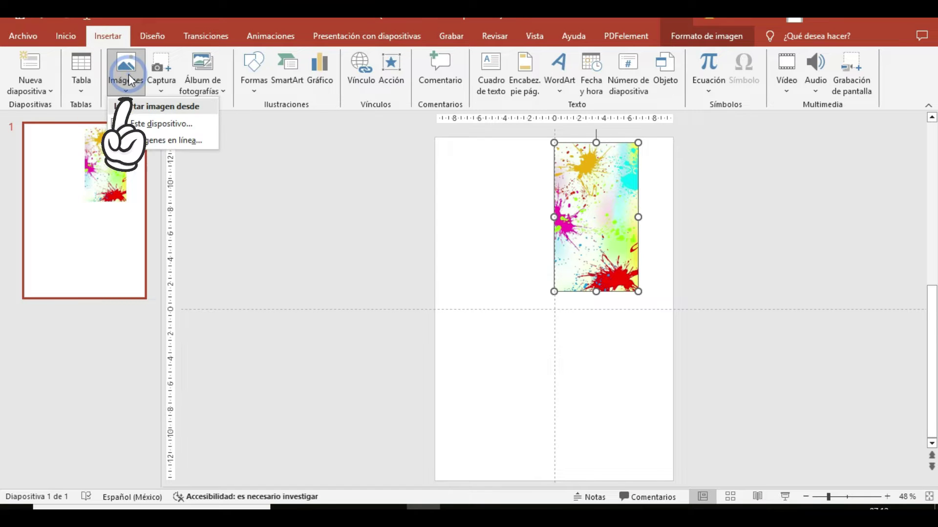
pyautogui.click(145, 124)
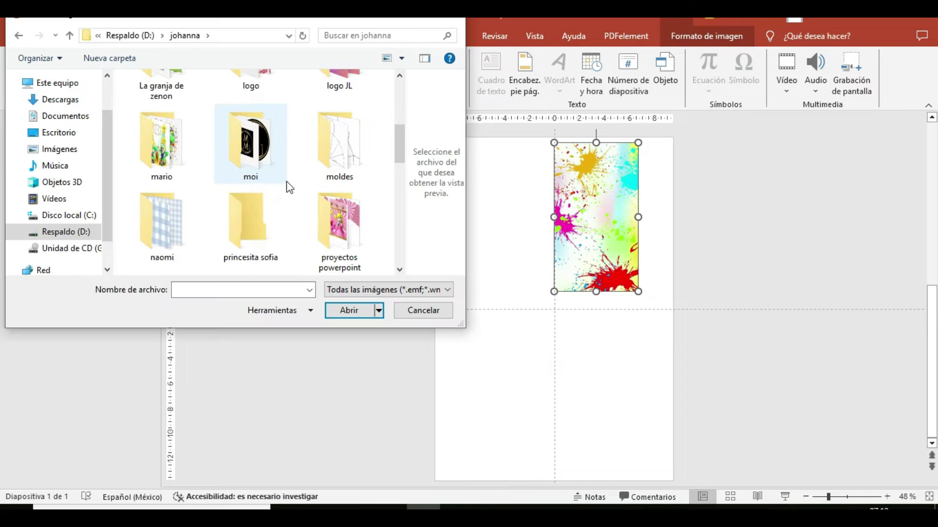
# In the mario folder, select the Mario Kart wallpaper, Super Mario splash and #Rainbow barcode pictures
pyautogui.doubleClick(155, 158)
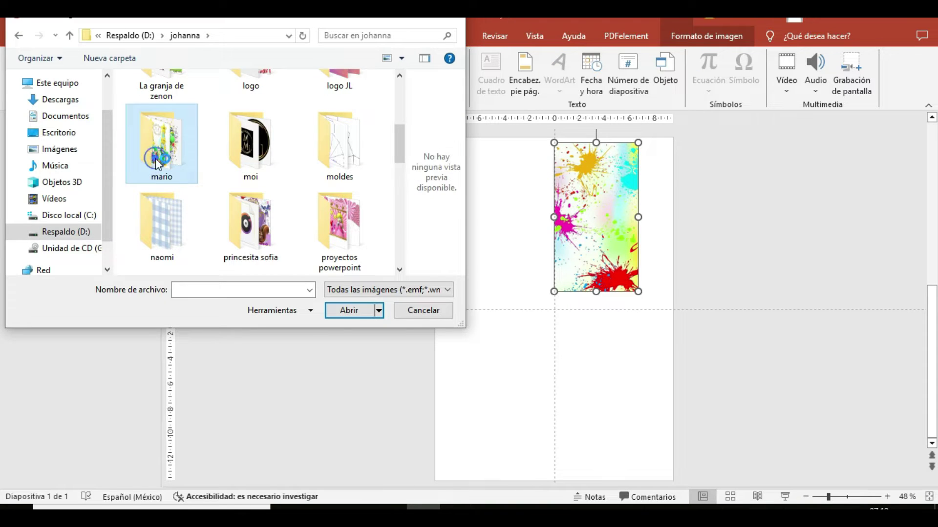
pyautogui.scroll(-2, 231, 155)
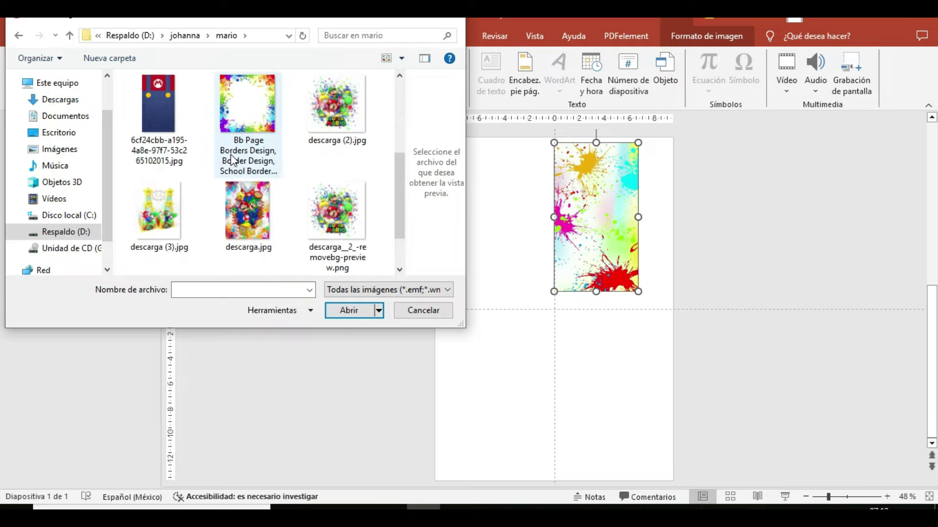
pyautogui.scroll(-1, 233, 158)
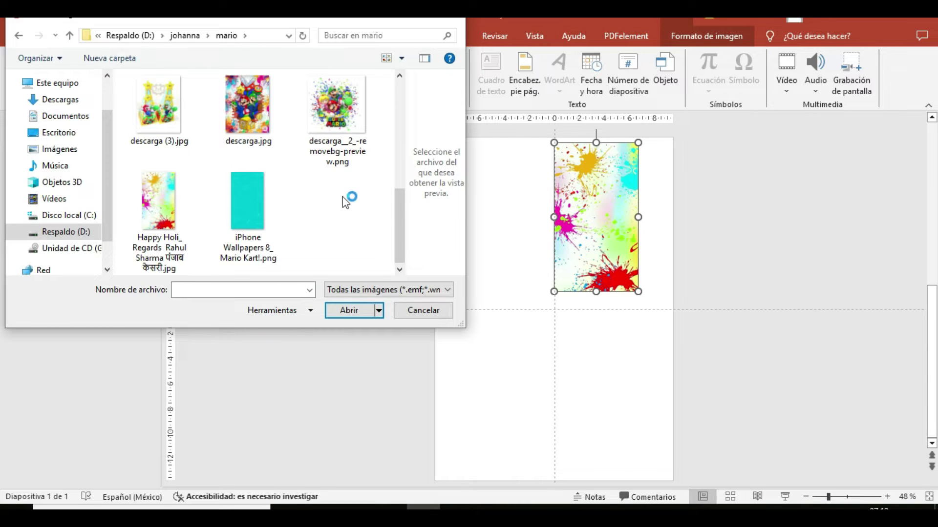
pyautogui.click(240, 203)
pyautogui.moveTo(397, 236); pyautogui.dragTo(396, 156)
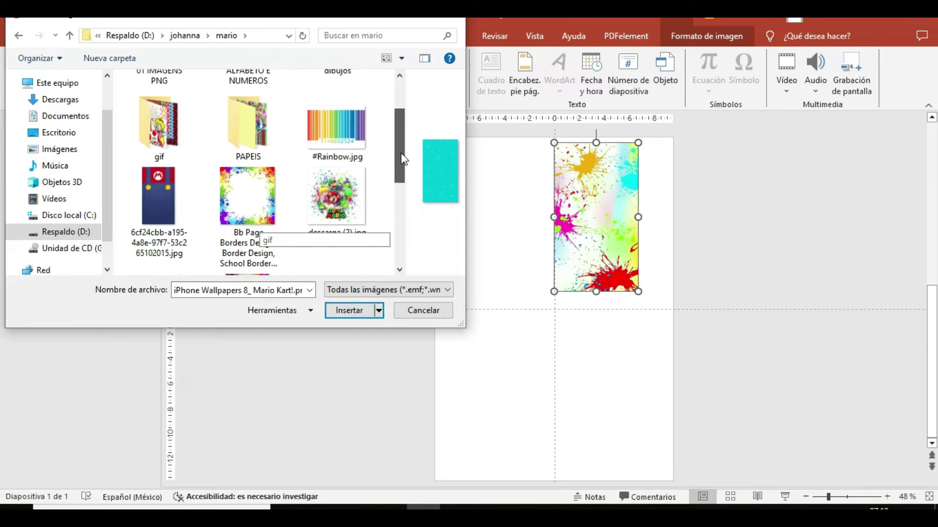
pyautogui.click(336, 211)
pyautogui.keyDown('ctrl'); pyautogui.click(336, 132); pyautogui.keyUp('ctrl')
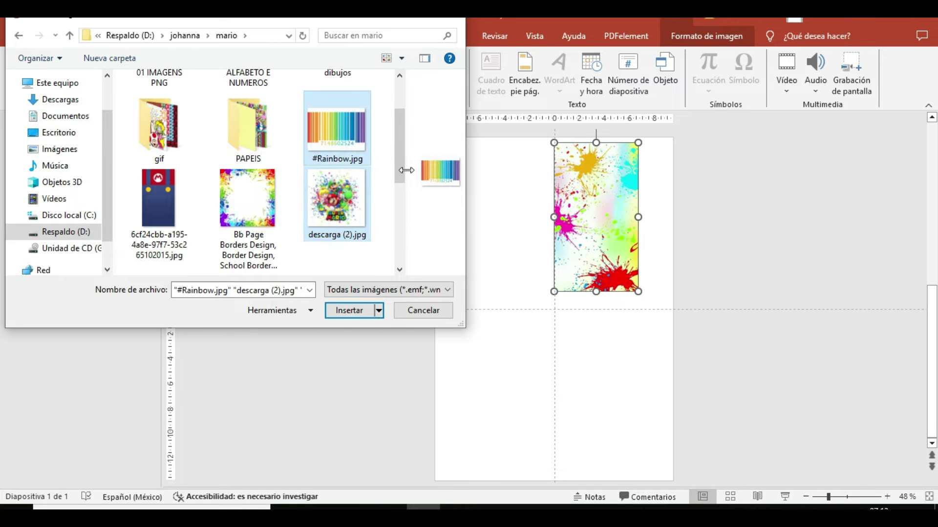
pyautogui.keyDown('ctrl'); pyautogui.click(337, 271); pyautogui.keyUp('ctrl')
# Insert the three pictures and shrink the teal wallpaper into the slide's top-left area
pyautogui.click(354, 312)
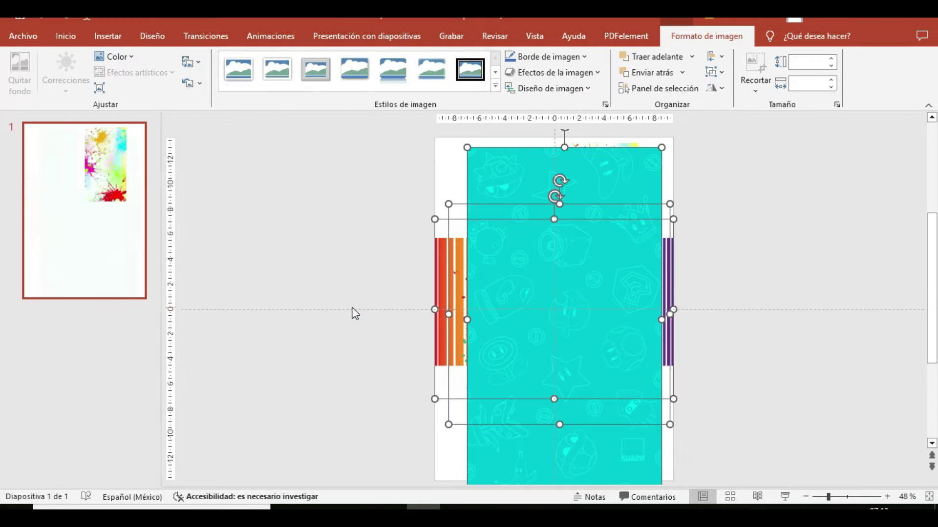
pyautogui.click(706, 335)
pyautogui.click(609, 358)
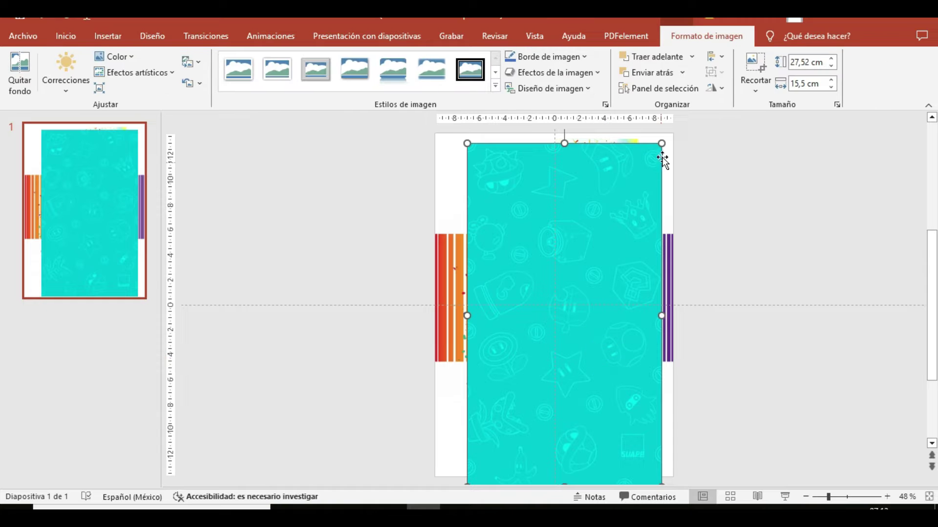
pyautogui.moveTo(662, 144); pyautogui.dragTo(573, 300)
pyautogui.moveTo(534, 419)
pyautogui.mouseDown()
pyautogui.moveTo(513, 262)
pyautogui.moveTo(498, 247)
pyautogui.mouseUp()
# Move the Super Mario picture aside and shrink the barcode, parking it off-slide to the left
pyautogui.moveTo(650, 289)
pyautogui.mouseDown()
pyautogui.moveTo(626, 357)
pyautogui.moveTo(855, 203)
pyautogui.mouseUp()
pyautogui.click(666, 289)
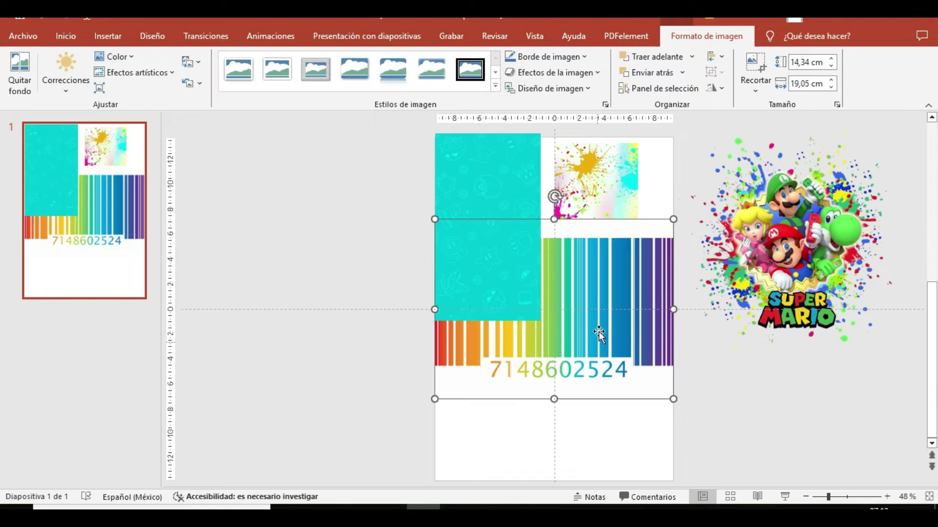
pyautogui.moveTo(673, 220); pyautogui.dragTo(517, 337)
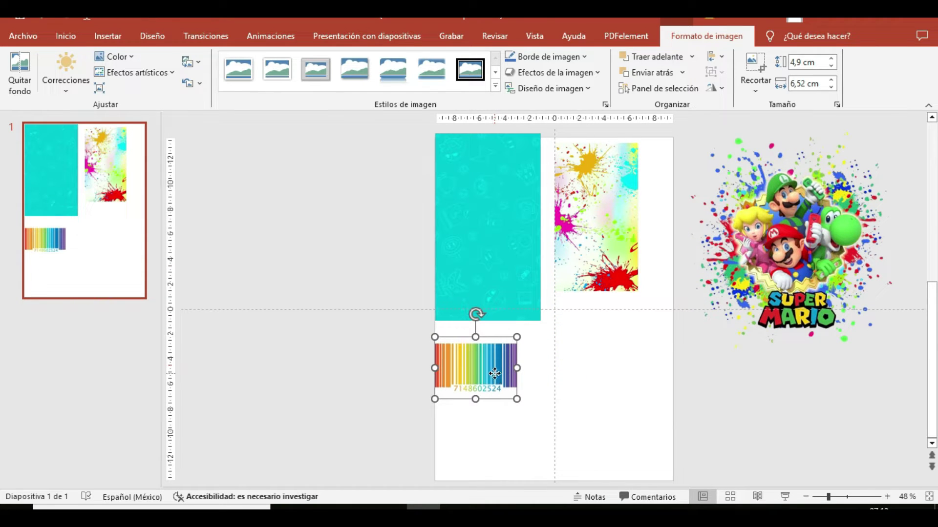
pyautogui.moveTo(495, 373); pyautogui.dragTo(359, 223)
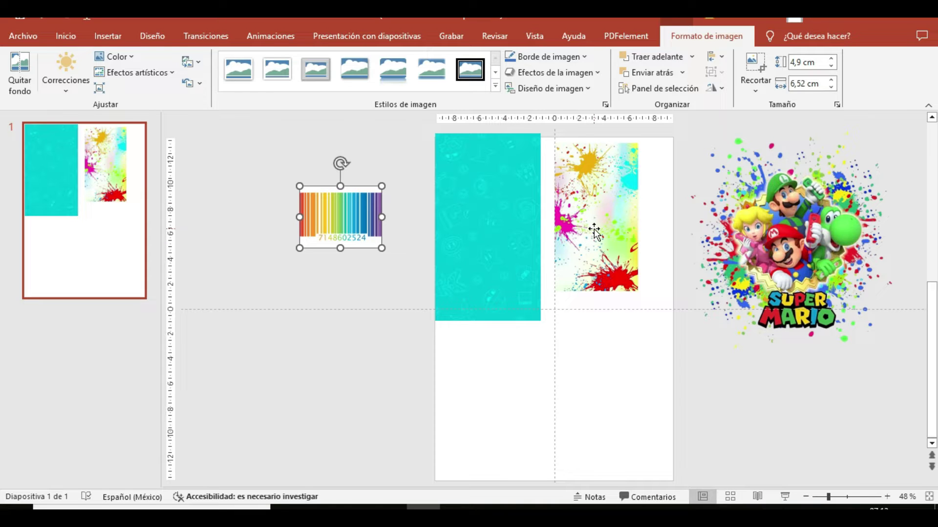
# Reposition and enlarge the paint-splash image to fill the top-right quarter
pyautogui.moveTo(594, 232); pyautogui.dragTo(579, 316)
pyautogui.press('alt')
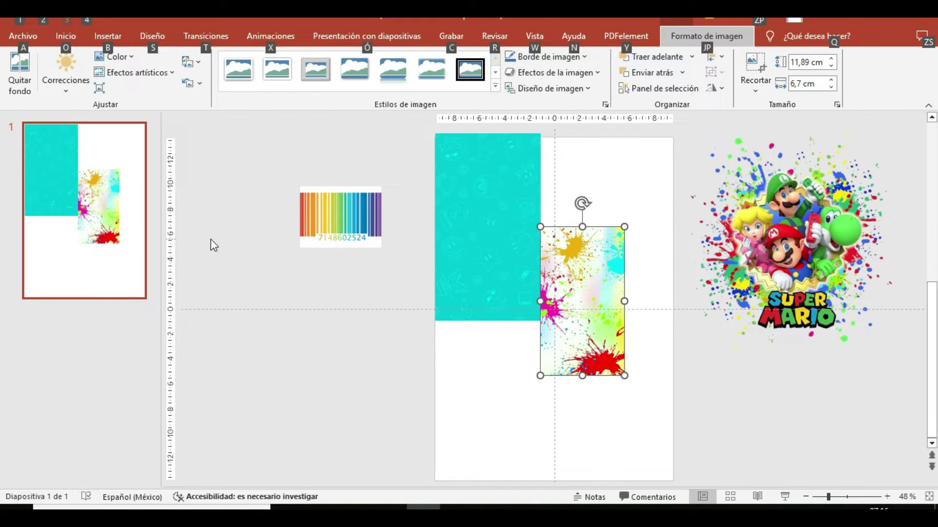
pyautogui.click(213, 234)
pyautogui.click(607, 286)
pyautogui.moveTo(580, 278); pyautogui.dragTo(595, 188)
pyautogui.moveTo(642, 289); pyautogui.dragTo(652, 311)
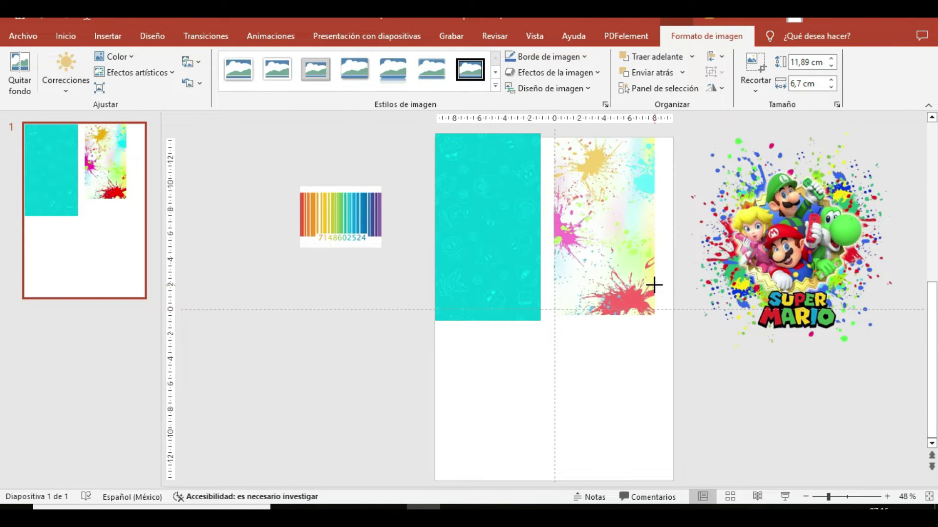
pyautogui.moveTo(649, 279)
pyautogui.mouseDown()
pyautogui.moveTo(662, 222)
pyautogui.moveTo(673, 222)
pyautogui.mouseUp()
# Trim the teal panel to the top-left quarter, widened to meet the splash image
pyautogui.click(490, 241)
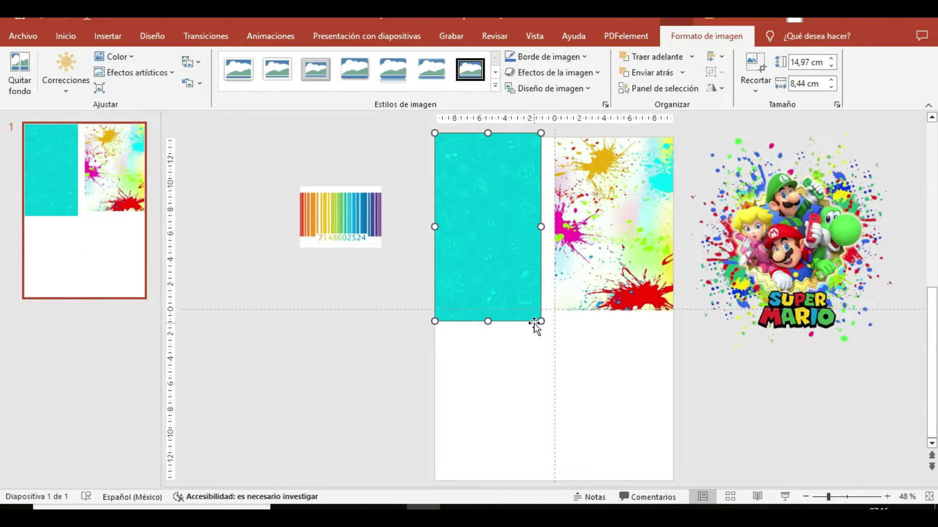
pyautogui.moveTo(540, 321); pyautogui.dragTo(534, 309)
pyautogui.moveTo(535, 221); pyautogui.dragTo(554, 221)
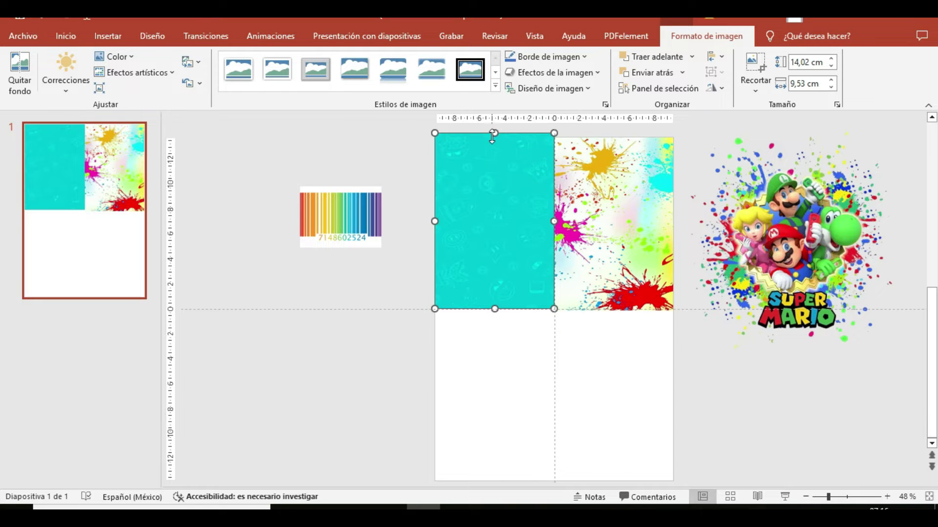
pyautogui.click(390, 507)
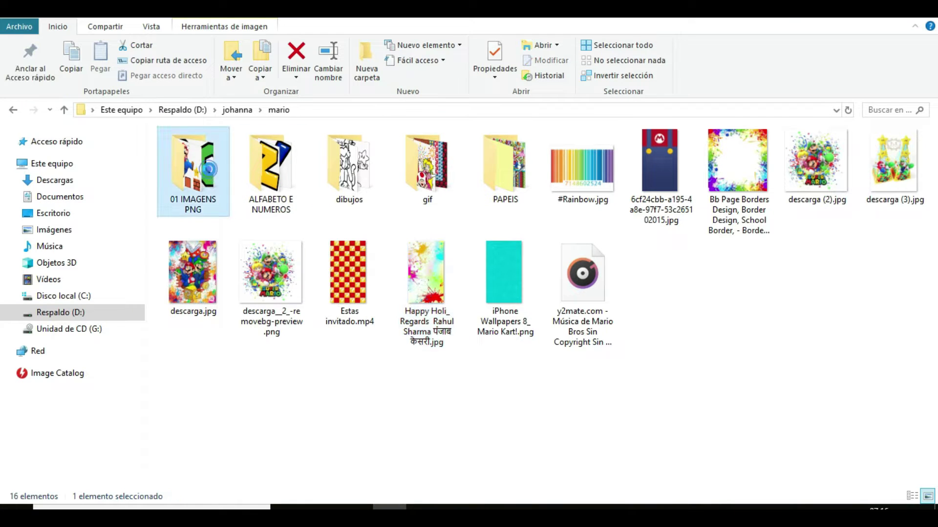
# Open 01 IMAGENS PNG and drag the grass-block SUPER MARIO (242).png onto the slide
pyautogui.doubleClick(193, 166)
pyautogui.scroll(-5, 801, 171)
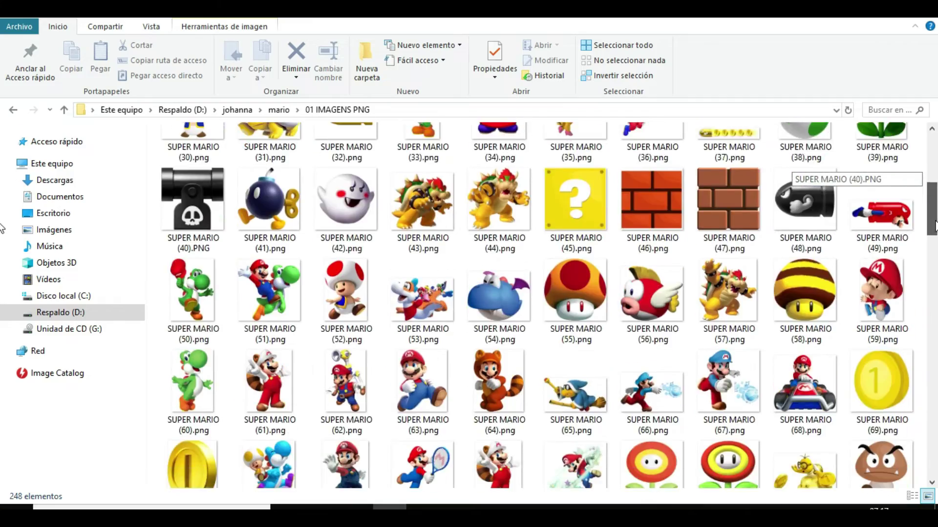
pyautogui.scroll(-10, 801, 171)
pyautogui.moveTo(933, 293); pyautogui.dragTo(935, 470)
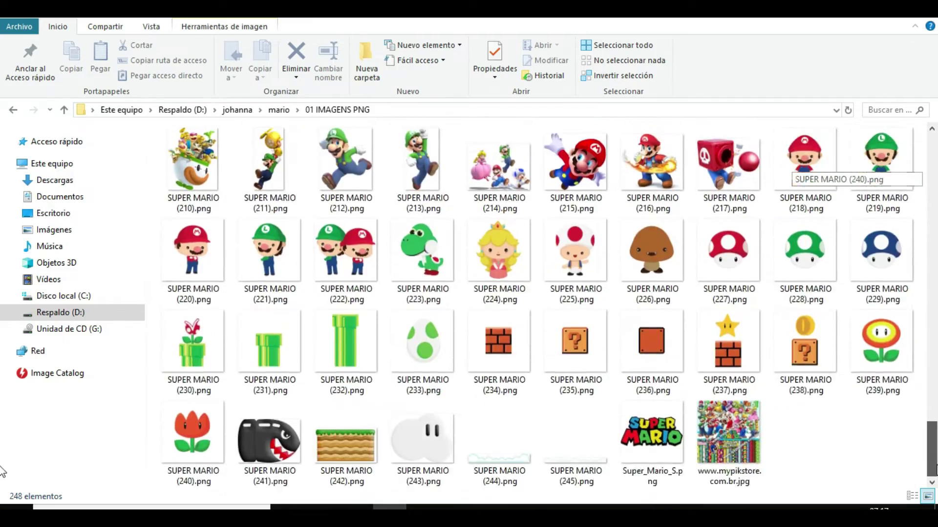
pyautogui.moveTo(374, 449); pyautogui.dragTo(535, 337)
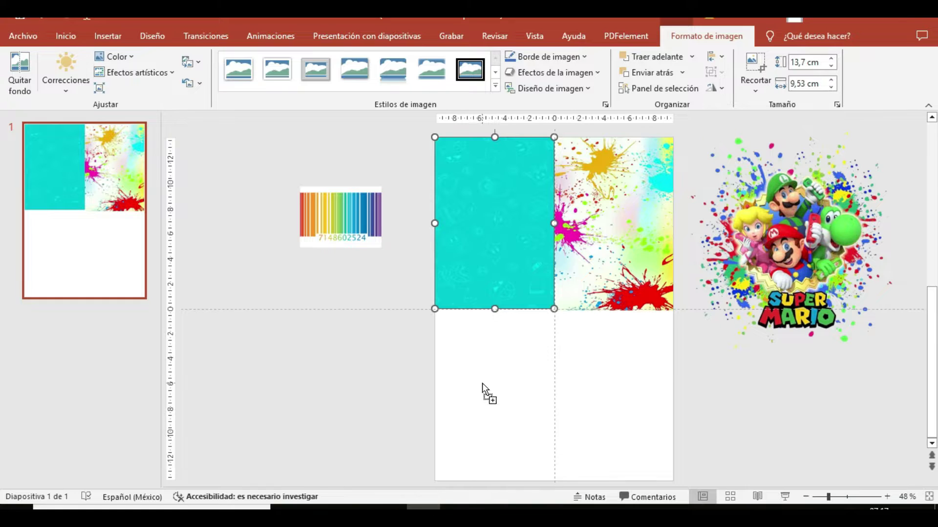
# Make the grass image a thin strip under the teal panel and place a copy under the splash panel
pyautogui.moveTo(673, 244)
pyautogui.mouseDown()
pyautogui.moveTo(481, 356)
pyautogui.moveTo(442, 298)
pyautogui.moveTo(562, 296)
pyautogui.mouseUp()
pyautogui.moveTo(418, 296); pyautogui.dragTo(429, 296)
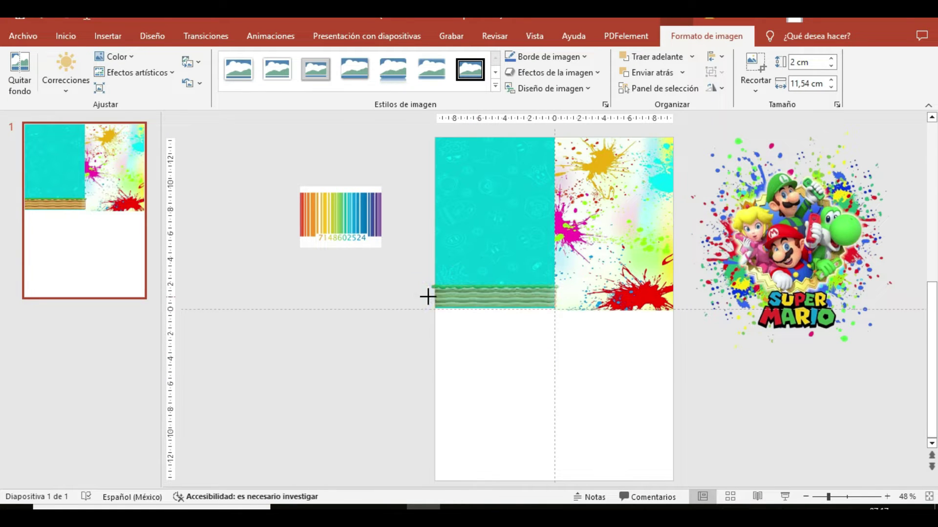
pyautogui.hotkey('ctrl', 'c')
pyautogui.hotkey('ctrl', 'v')
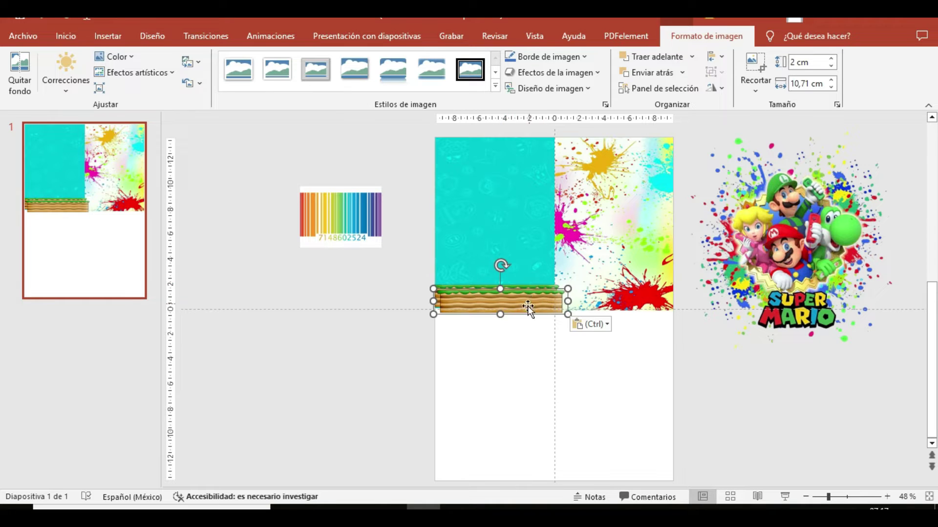
pyautogui.moveTo(527, 306); pyautogui.dragTo(637, 304)
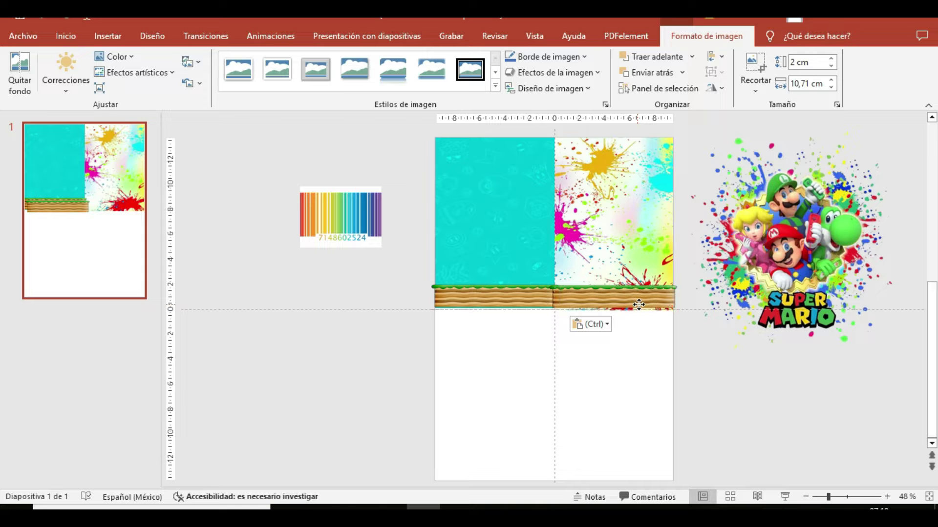
# Nudge both grass strips so they line up edge to edge beneath the panels
pyautogui.click(630, 303)
pyautogui.press('Down')
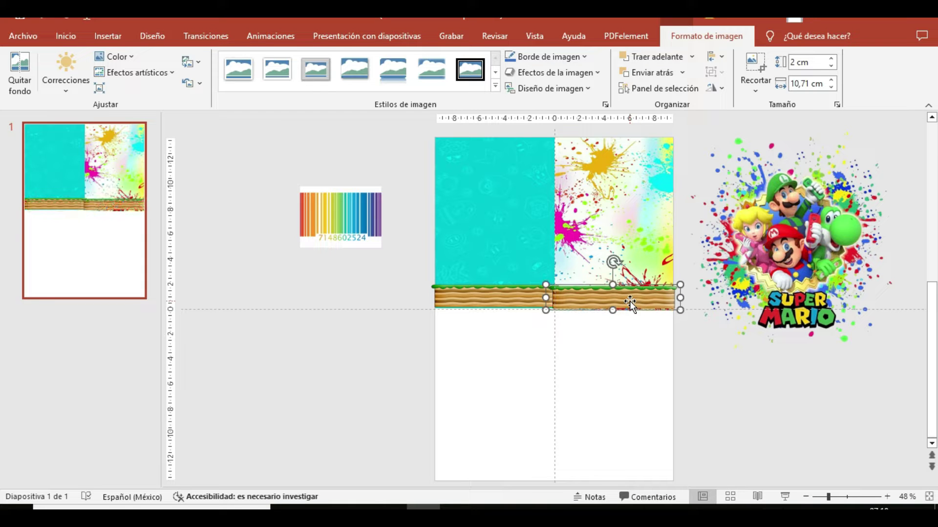
pyautogui.press('Down')
pyautogui.moveTo(828, 497); pyautogui.dragTo(835, 497)
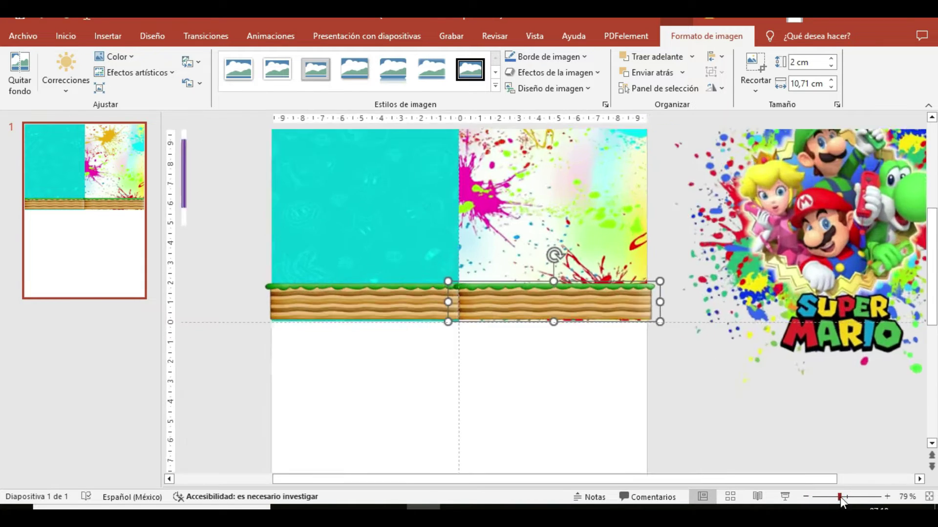
pyautogui.moveTo(400, 303); pyautogui.dragTo(398, 306)
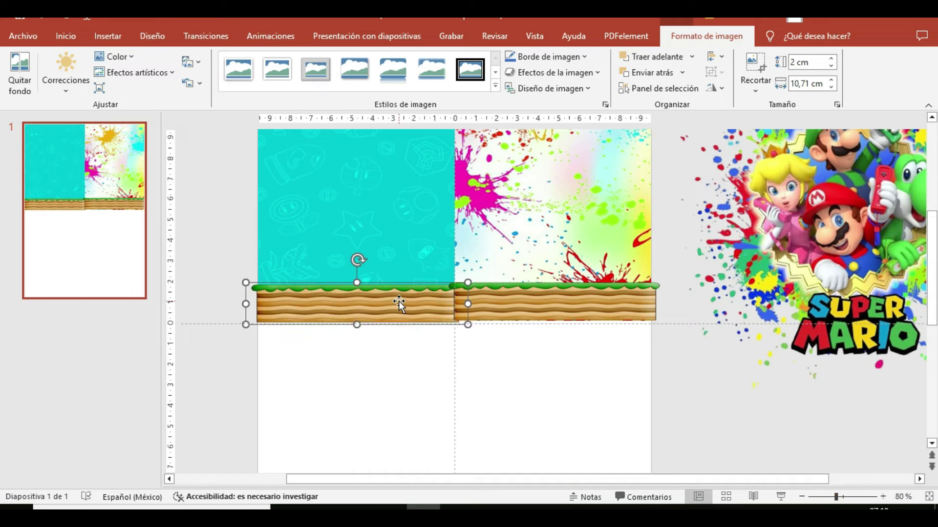
pyautogui.click(385, 359)
pyautogui.moveTo(519, 311); pyautogui.dragTo(519, 313)
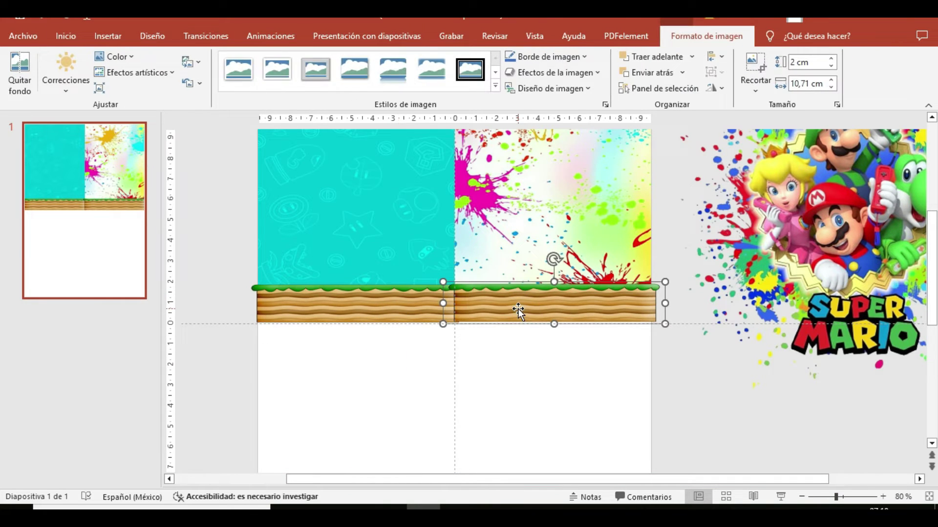
pyautogui.click(498, 373)
pyautogui.scroll(3, 537, 367)
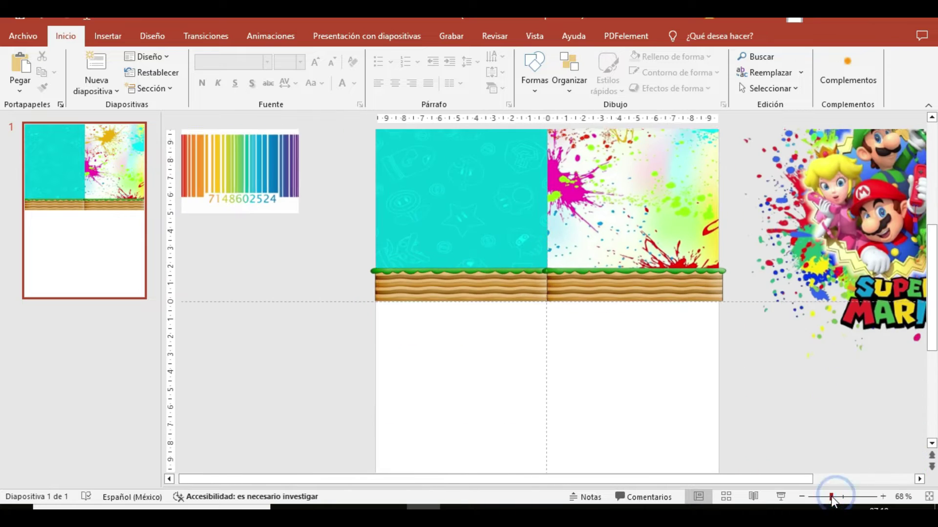
pyautogui.moveTo(839, 497); pyautogui.dragTo(831, 497)
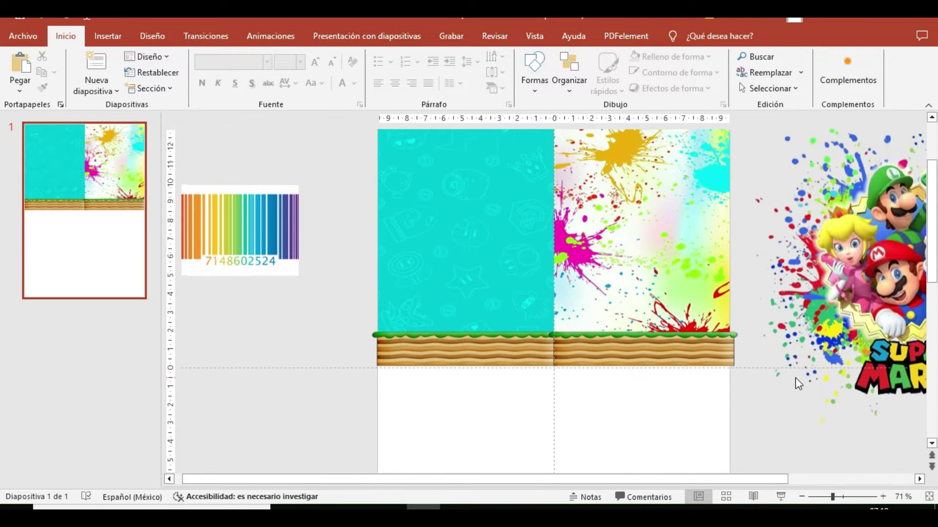
pyautogui.scroll(1, 799, 383)
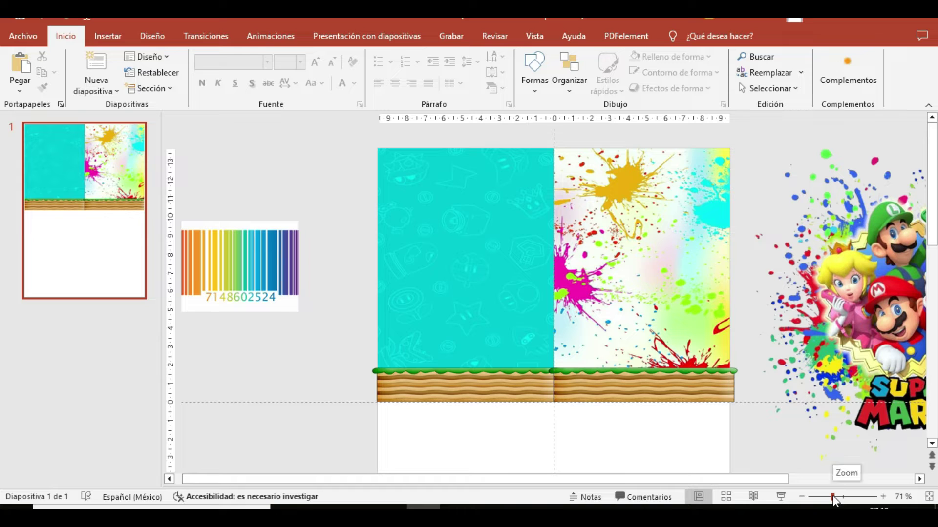
pyautogui.moveTo(832, 496); pyautogui.dragTo(823, 496)
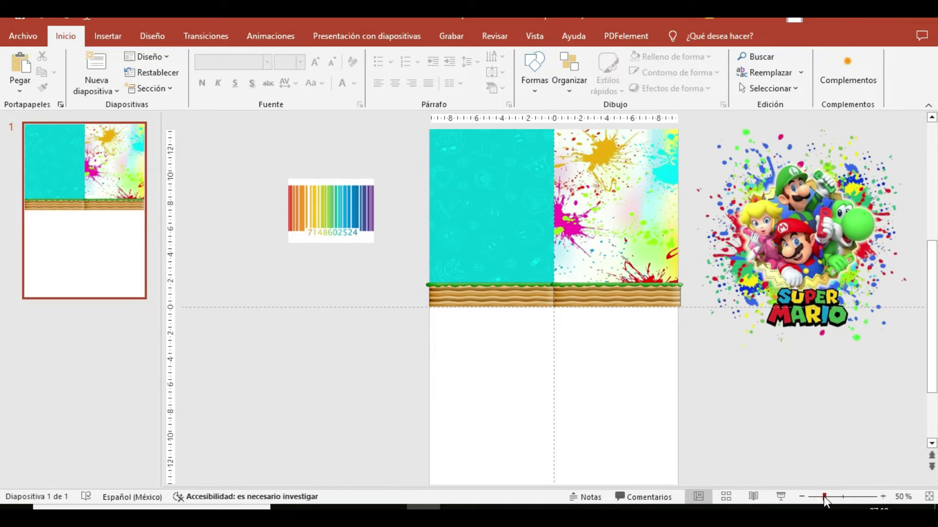
# Resize the Super Mario splash picture over the right panel, then park it off-slide to the right
pyautogui.moveTo(771, 188)
pyautogui.mouseDown()
pyautogui.moveTo(621, 278)
pyautogui.moveTo(621, 268)
pyautogui.mouseUp()
pyautogui.scroll(-1, 568, 200)
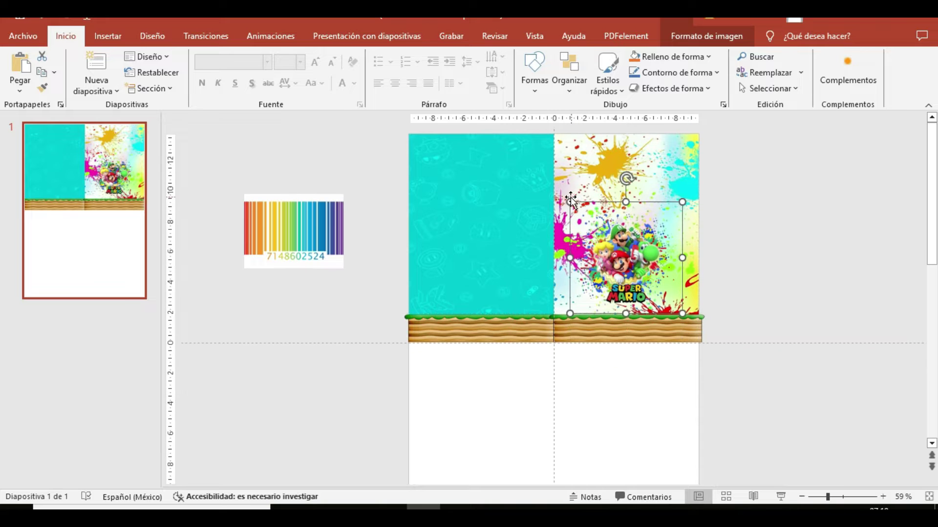
pyautogui.moveTo(571, 201); pyautogui.dragTo(542, 174)
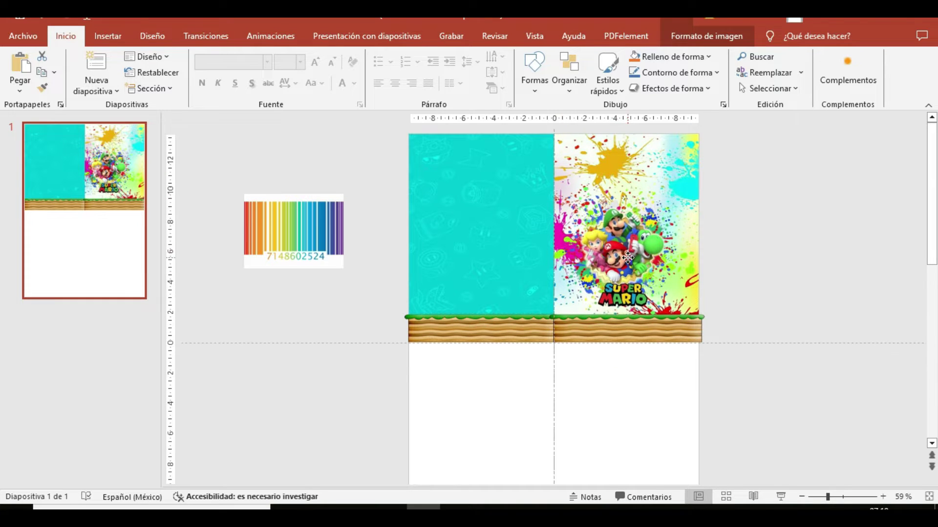
pyautogui.moveTo(628, 251); pyautogui.dragTo(635, 257)
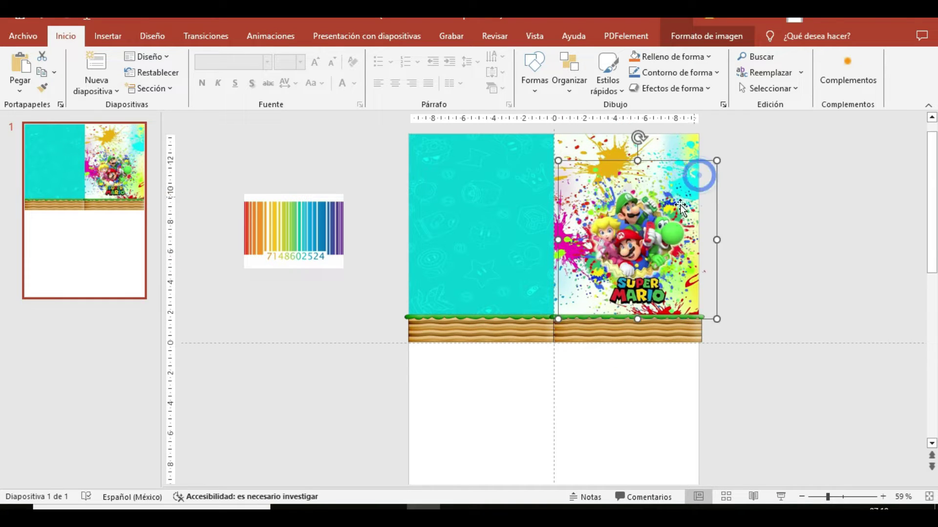
pyautogui.moveTo(710, 184); pyautogui.dragTo(701, 146)
pyautogui.moveTo(635, 215); pyautogui.dragTo(660, 225)
pyautogui.click(791, 250)
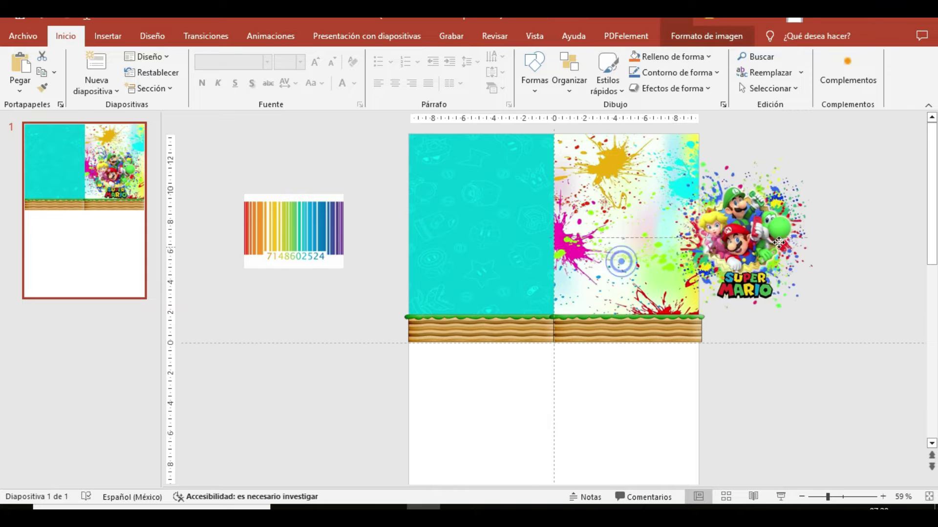
pyautogui.moveTo(670, 296); pyautogui.dragTo(827, 286)
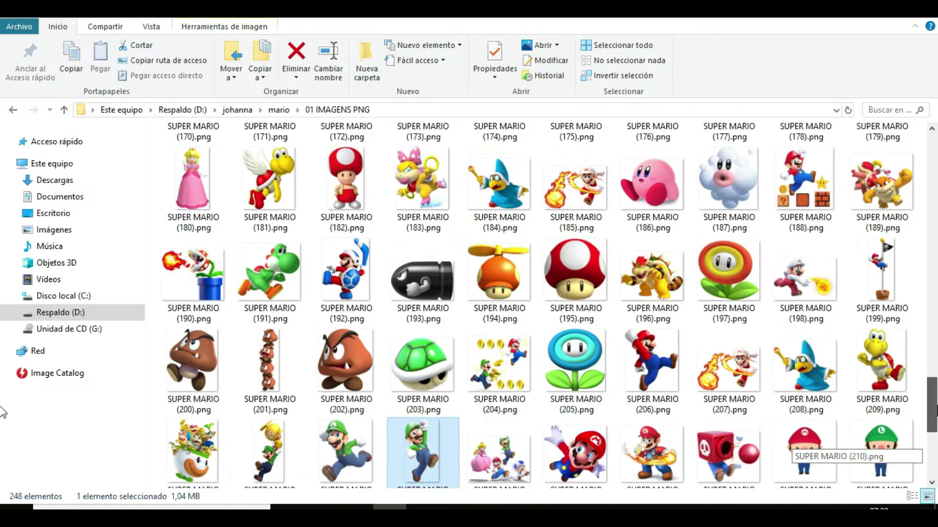
# Select seven character PNGs, including the star, in 01 IMAGENS PNG and drag them to PowerPoint
pyautogui.keyDown('ctrl'); pyautogui.click(575, 271); pyautogui.keyUp('ctrl')
pyautogui.keyDown('ctrl'); pyautogui.click(728, 271); pyautogui.keyUp('ctrl')
pyautogui.scroll(5, 603, 203)
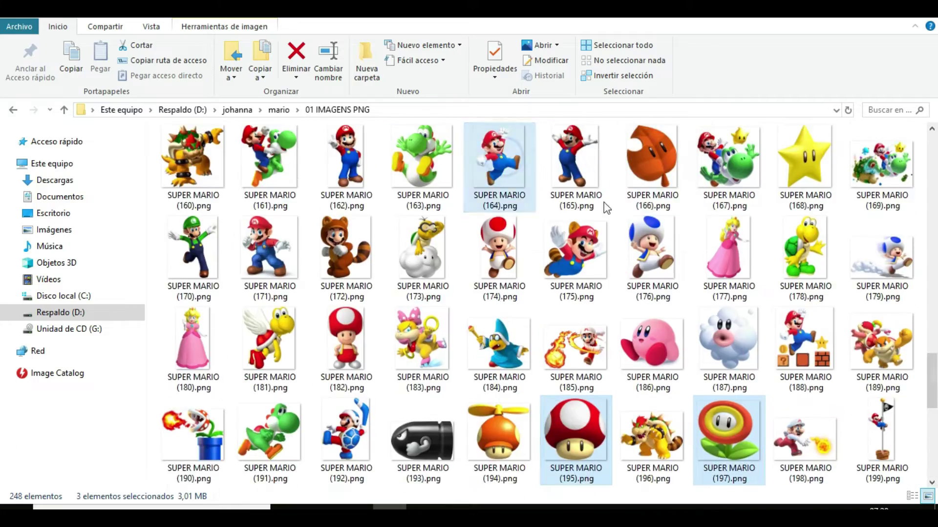
pyautogui.keyDown('ctrl'); pyautogui.click(805, 366); pyautogui.keyUp('ctrl')
pyautogui.scroll(4, 896, 285)
pyautogui.keyDown('ctrl'); pyautogui.click(895, 285); pyautogui.keyUp('ctrl')
pyautogui.scroll(3, 895, 285)
pyautogui.keyDown('ctrl'); pyautogui.click(896, 285); pyautogui.keyUp('ctrl')
pyautogui.scroll(5, 895, 285)
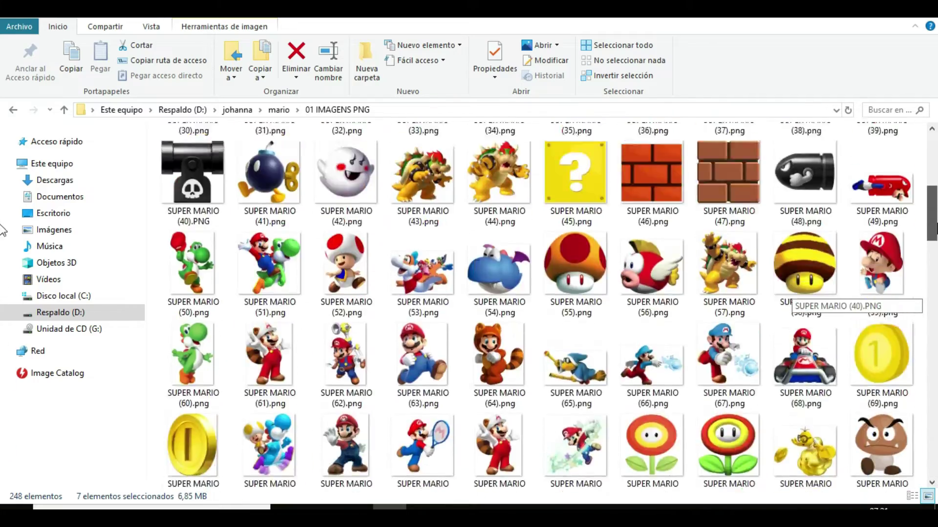
pyautogui.scroll(5, 896, 285)
pyautogui.scroll(-12, 935, 173)
pyautogui.scroll(-1, 848, 174)
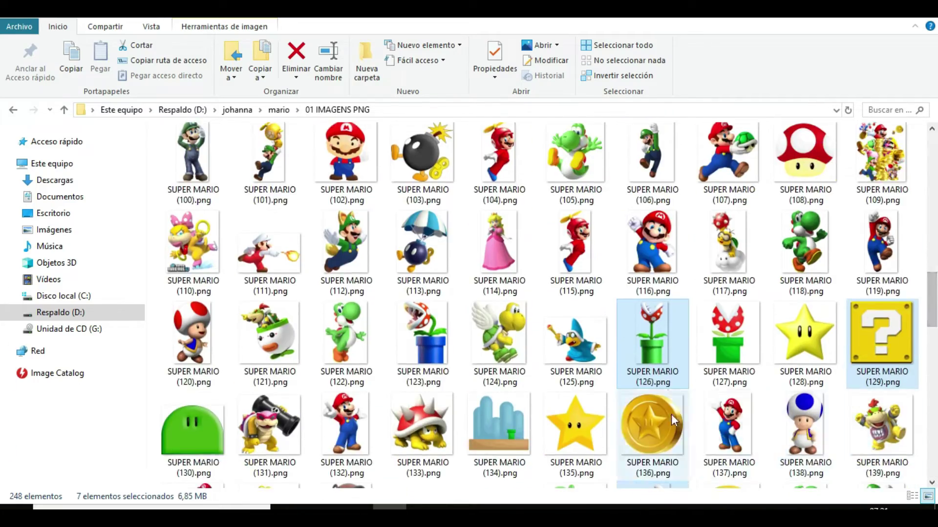
pyautogui.moveTo(663, 347); pyautogui.dragTo(427, 503)
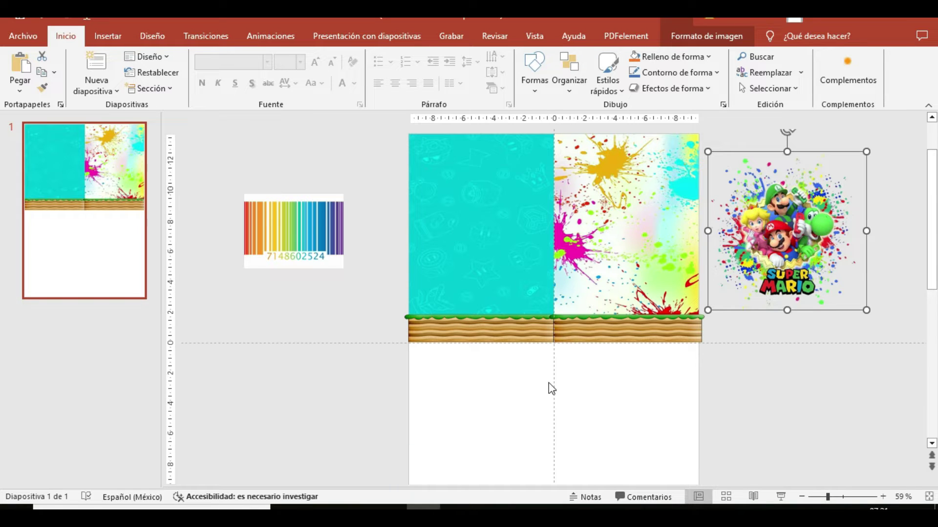
# Drop the seven Mario images on the slide, then move the fire flower, mushroom and shrunken star off to the sides
pyautogui.moveTo(549, 383); pyautogui.dragTo(549, 383)
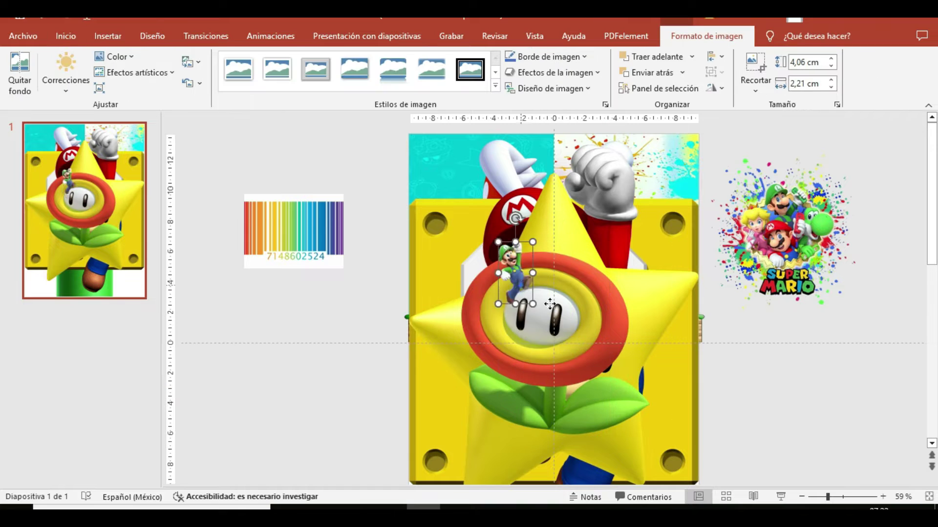
pyautogui.moveTo(555, 305); pyautogui.dragTo(910, 340)
pyautogui.moveTo(554, 337); pyautogui.dragTo(725, 392)
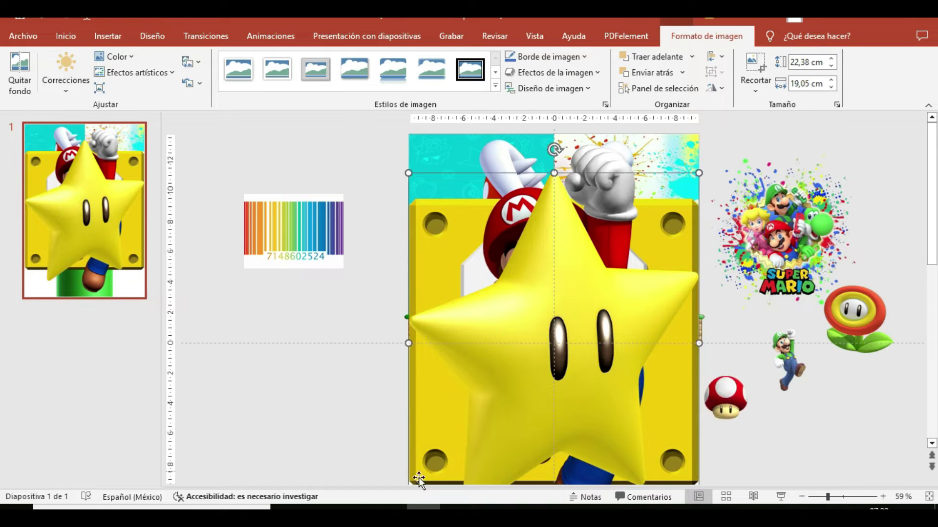
pyautogui.moveTo(519, 309); pyautogui.dragTo(331, 319)
pyautogui.moveTo(699, 135); pyautogui.dragTo(561, 310)
# Shrink the Mario, ?-block and piranha plant pictures, and place the plant on the right panel
pyautogui.moveTo(537, 390); pyautogui.dragTo(391, 351)
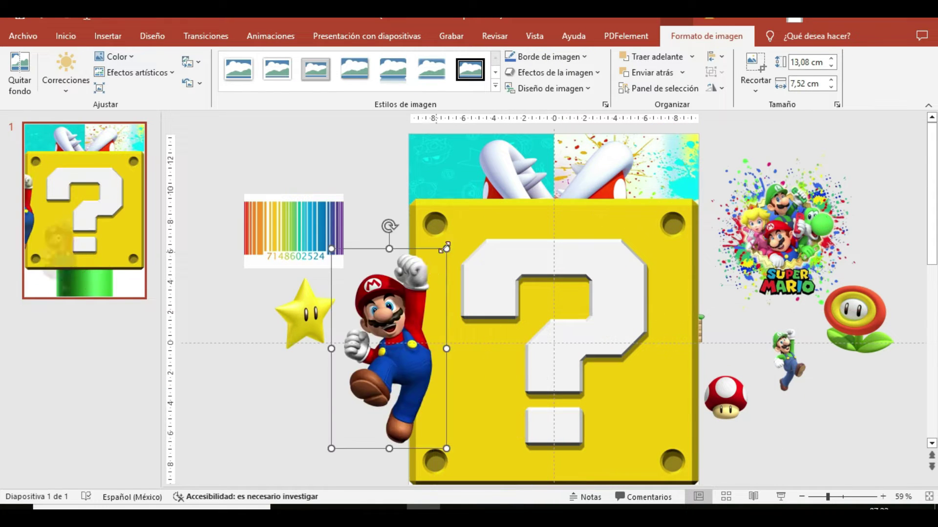
pyautogui.moveTo(446, 251); pyautogui.dragTo(394, 341)
pyautogui.moveTo(578, 308)
pyautogui.mouseDown()
pyautogui.moveTo(781, 454)
pyautogui.moveTo(796, 354)
pyautogui.mouseUp()
pyautogui.moveTo(671, 137)
pyautogui.mouseDown()
pyautogui.moveTo(513, 405)
pyautogui.moveTo(565, 199)
pyautogui.moveTo(636, 195)
pyautogui.mouseUp()
pyautogui.moveTo(663, 311); pyautogui.dragTo(634, 264)
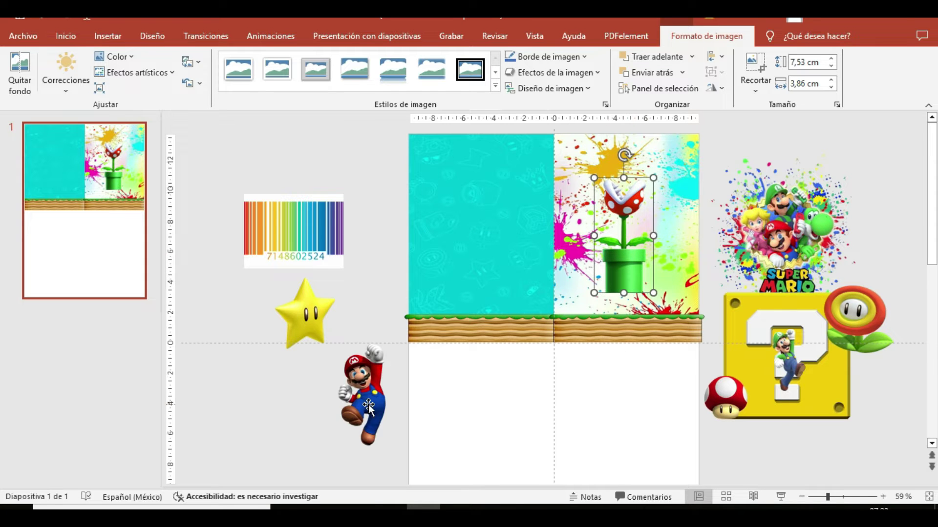
# Place jumping Mario, a small ?-block and an enlarged Luigi around the piranha plant
pyautogui.moveTo(369, 407); pyautogui.dragTo(598, 256)
pyautogui.moveTo(852, 394); pyautogui.dragTo(631, 293)
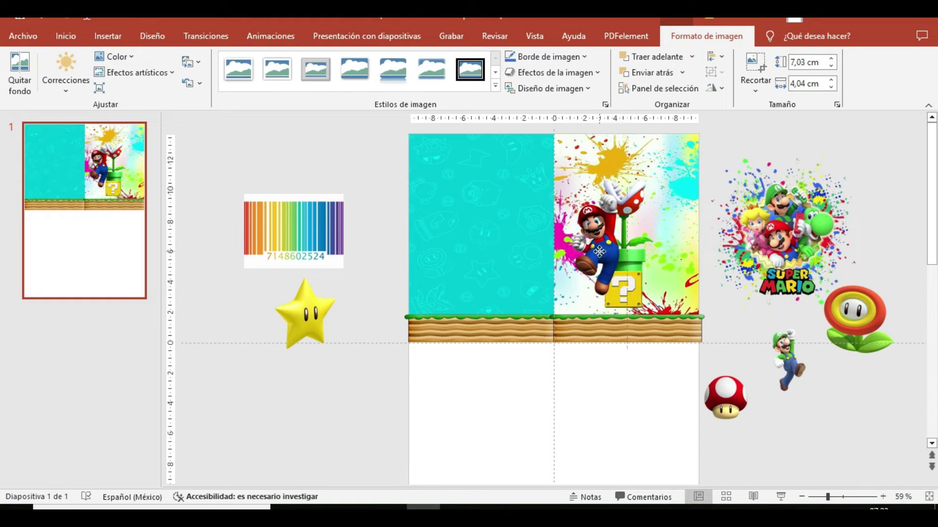
pyautogui.moveTo(787, 359); pyautogui.dragTo(630, 247)
pyautogui.moveTo(658, 214); pyautogui.dragTo(676, 202)
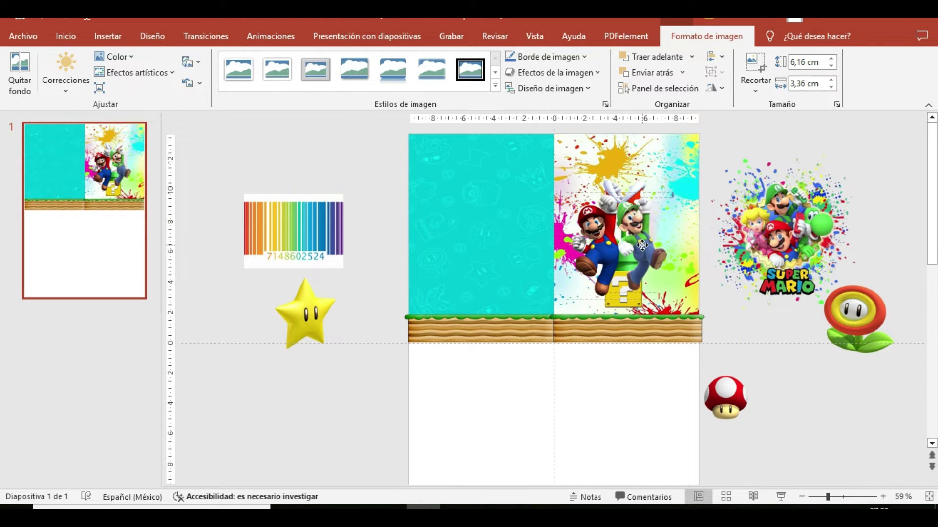
pyautogui.moveTo(643, 174); pyautogui.dragTo(656, 174)
pyautogui.moveTo(638, 260); pyautogui.dragTo(636, 263)
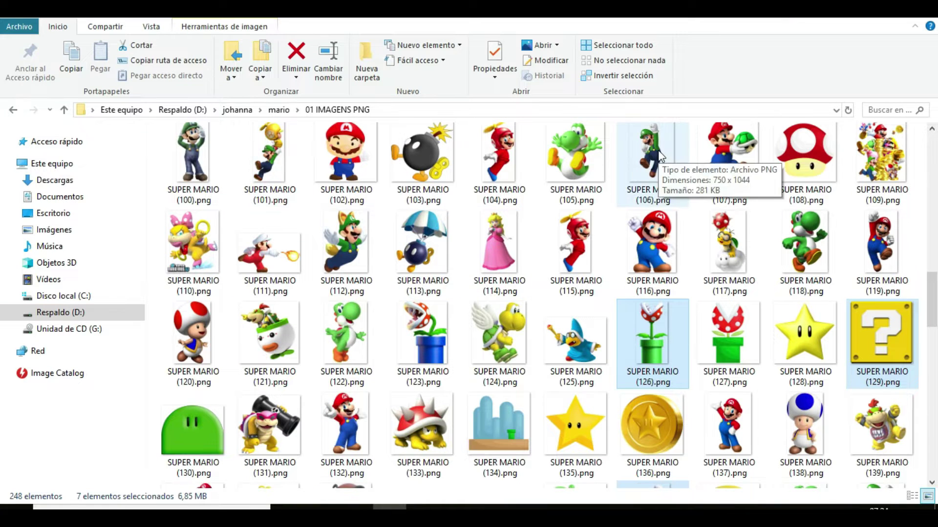
# Delete the oversized and tilted Luigi copies, leaving one Luigi overlapping Mario at the panel centre
pyautogui.moveTo(650, 166)
pyautogui.mouseDown()
pyautogui.moveTo(564, 409)
pyautogui.moveTo(689, 232)
pyautogui.mouseUp()
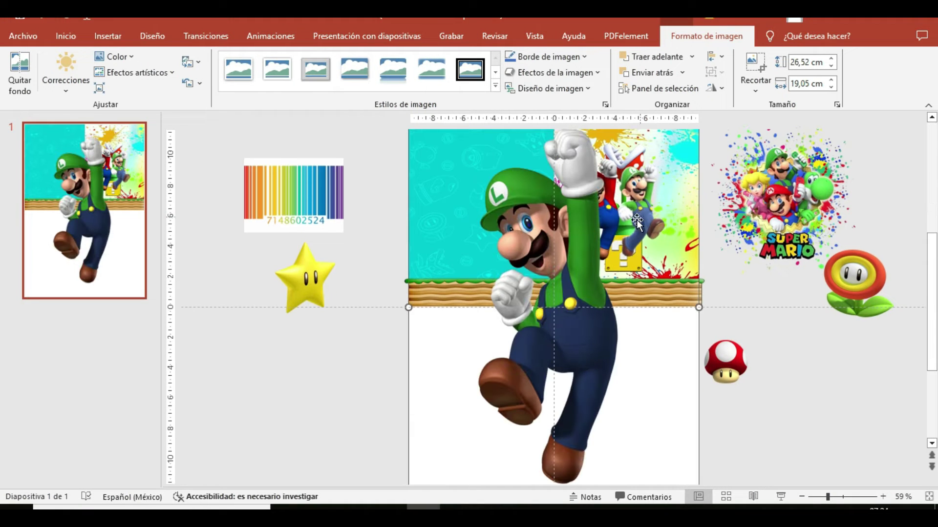
pyautogui.hotkey('ctrl', 'z')
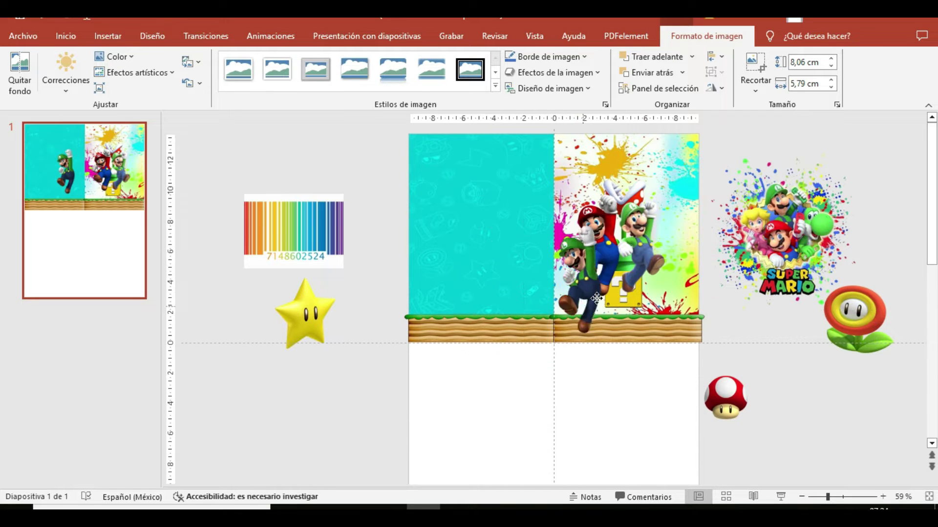
pyautogui.moveTo(677, 234); pyautogui.dragTo(696, 259)
pyautogui.click(650, 252)
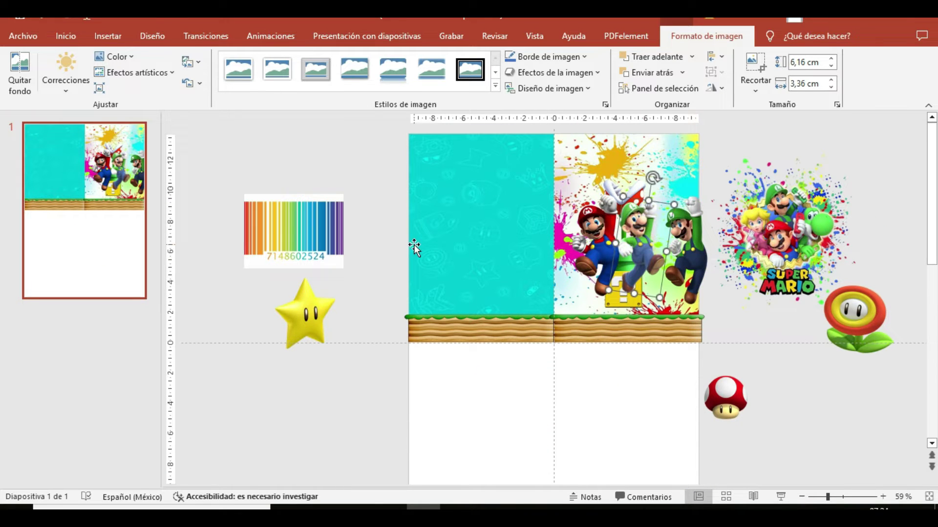
pyautogui.press('Delete')
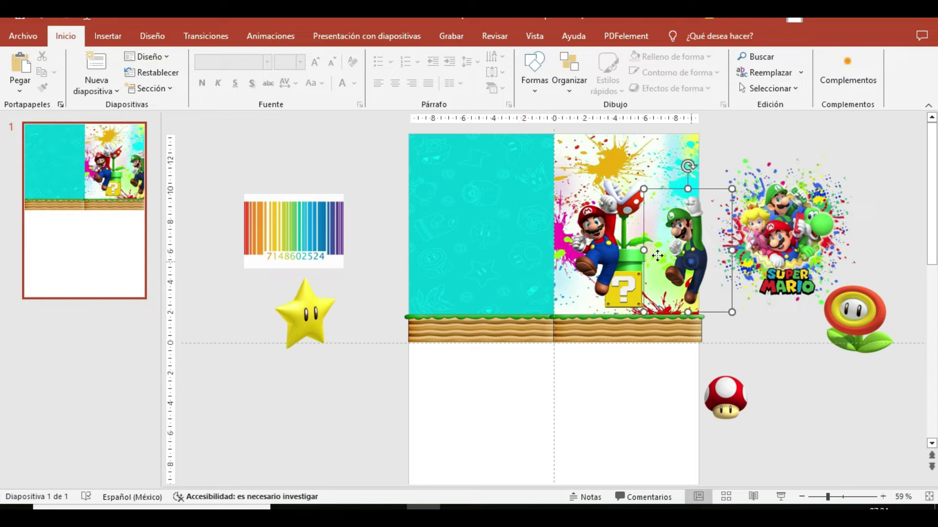
pyautogui.moveTo(658, 255); pyautogui.dragTo(635, 256)
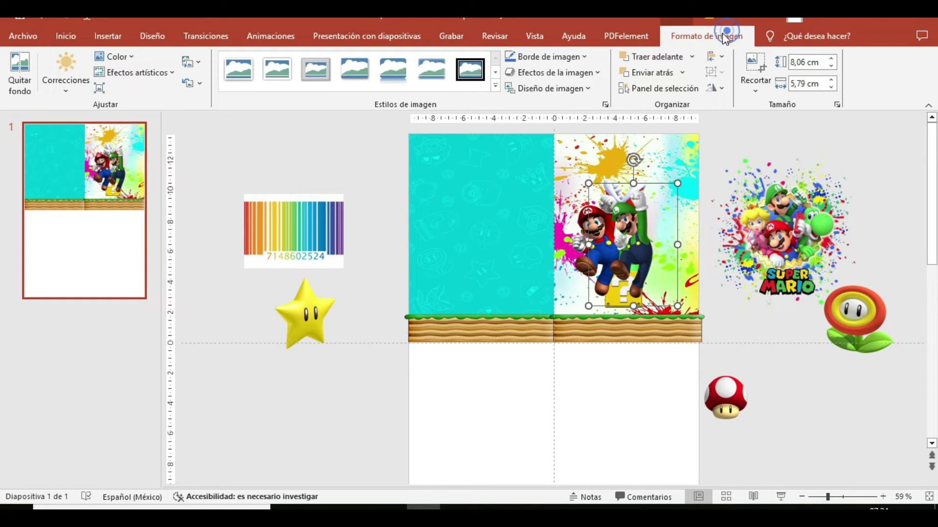
# Flip the Mario and Luigi picture horizontally, then resize and reposition it
pyautogui.click(724, 89)
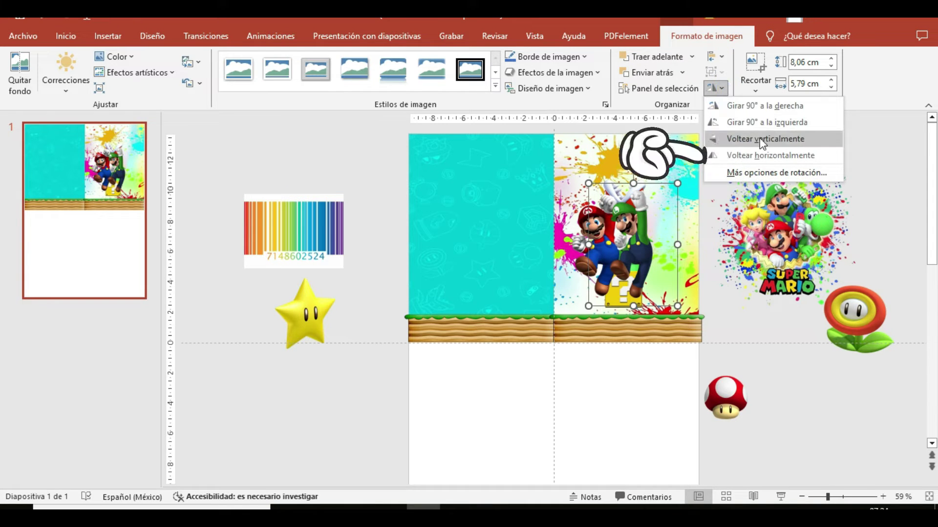
pyautogui.click(759, 156)
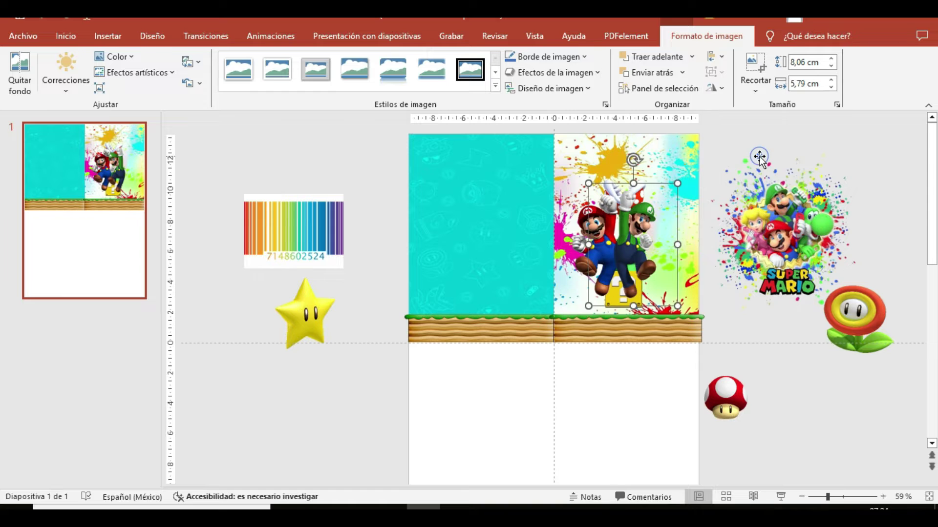
pyautogui.moveTo(609, 257); pyautogui.dragTo(620, 263)
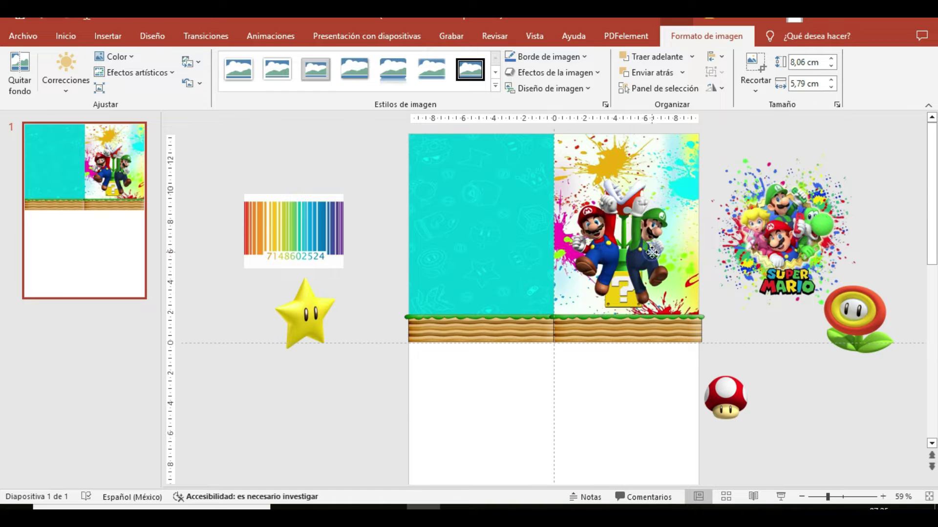
pyautogui.moveTo(625, 180); pyautogui.dragTo(692, 185)
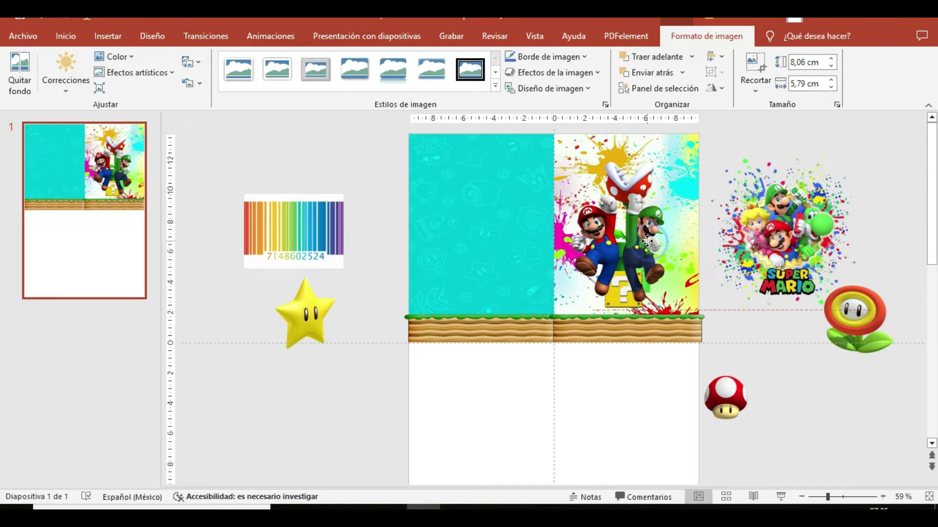
pyautogui.moveTo(631, 240)
pyautogui.mouseDown()
pyautogui.moveTo(606, 251)
pyautogui.moveTo(585, 229)
pyautogui.mouseUp()
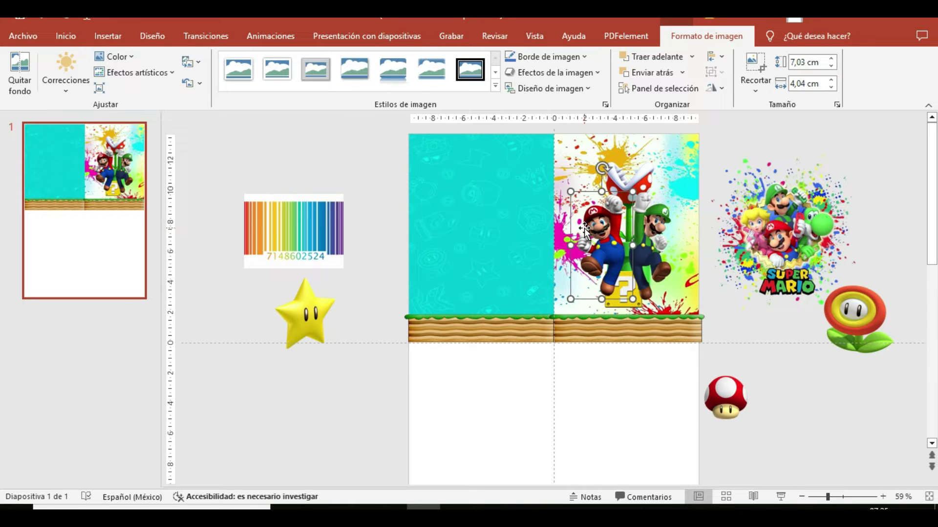
pyautogui.click(792, 400)
# Move the star to the top of the right panel, flip it horizontally and shrink it
pyautogui.moveTo(323, 284); pyautogui.dragTo(589, 185)
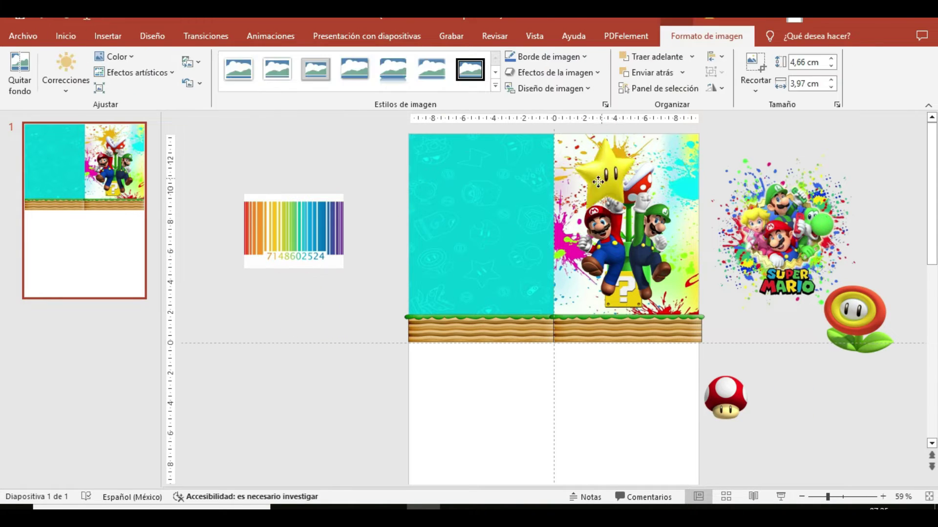
pyautogui.click(722, 89)
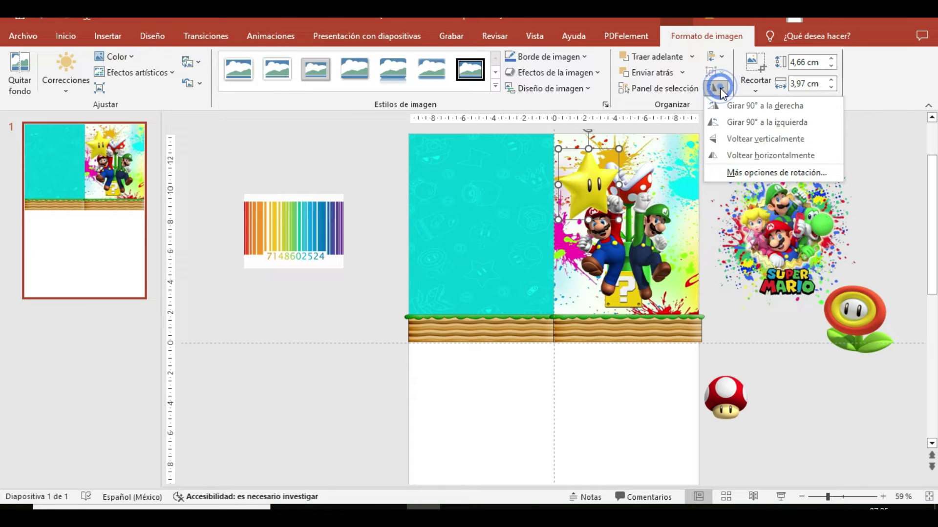
pyautogui.click(751, 156)
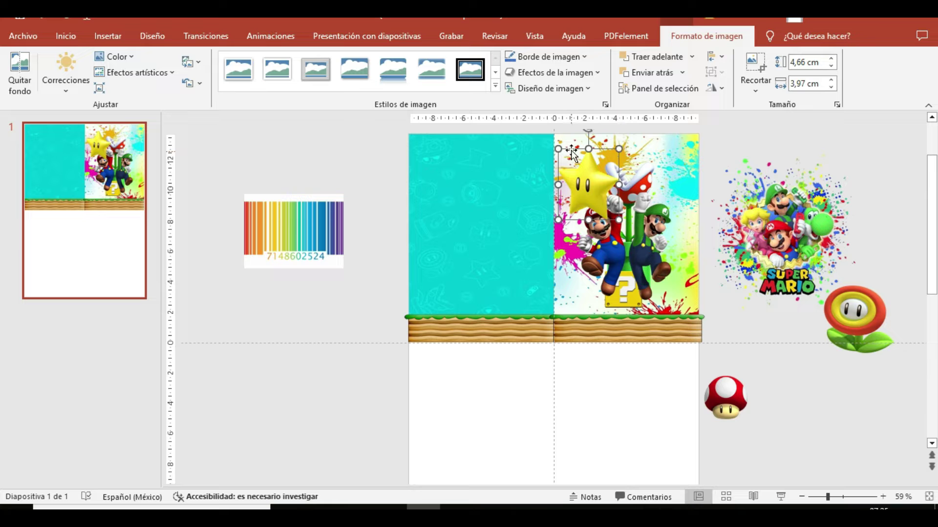
pyautogui.moveTo(564, 152); pyautogui.dragTo(586, 182)
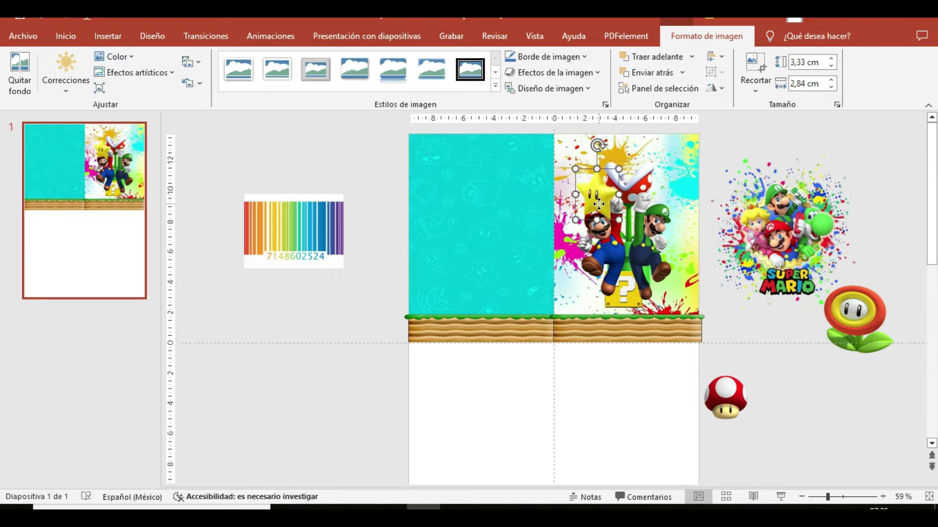
pyautogui.moveTo(603, 216); pyautogui.dragTo(601, 208)
# Shrink the fire flower above Luigi and bring the mushroom toward the cover
pyautogui.moveTo(858, 317); pyautogui.dragTo(630, 166)
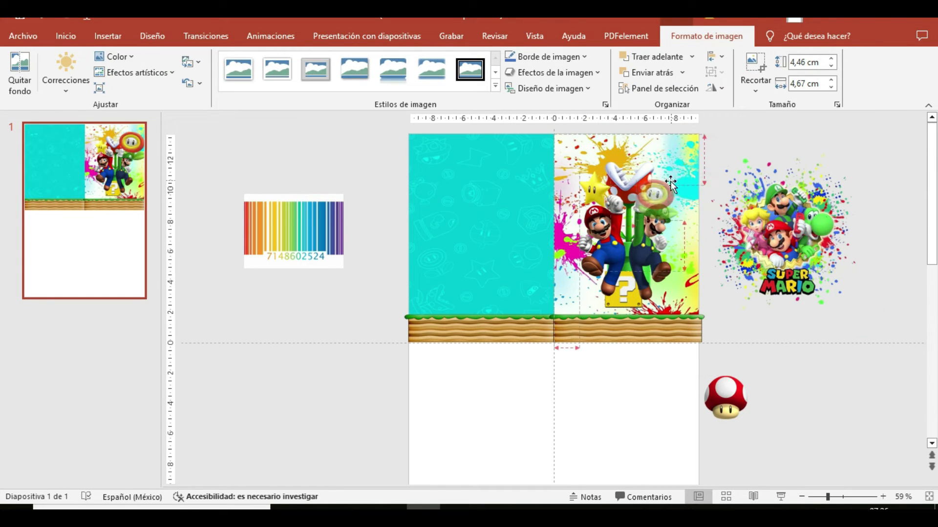
pyautogui.moveTo(694, 235); pyautogui.dragTo(664, 185)
pyautogui.click(776, 333)
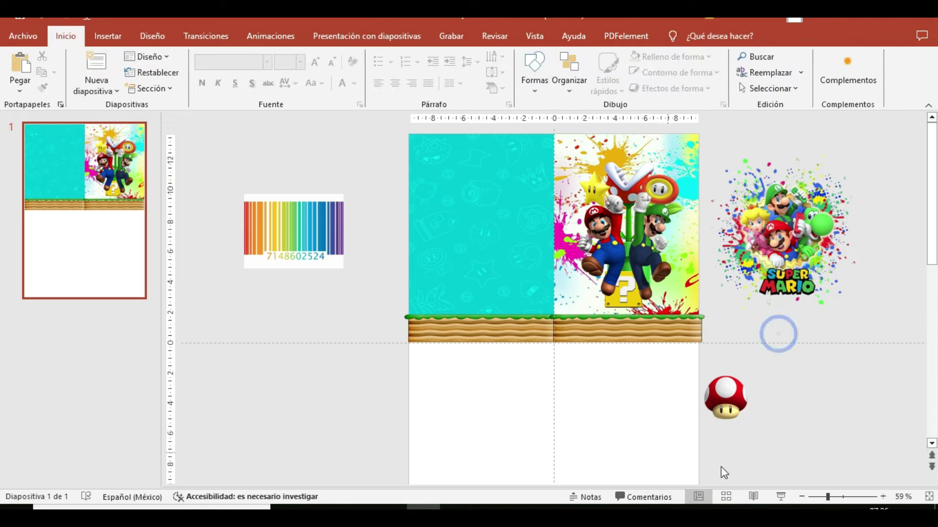
pyautogui.moveTo(725, 398); pyautogui.dragTo(632, 268)
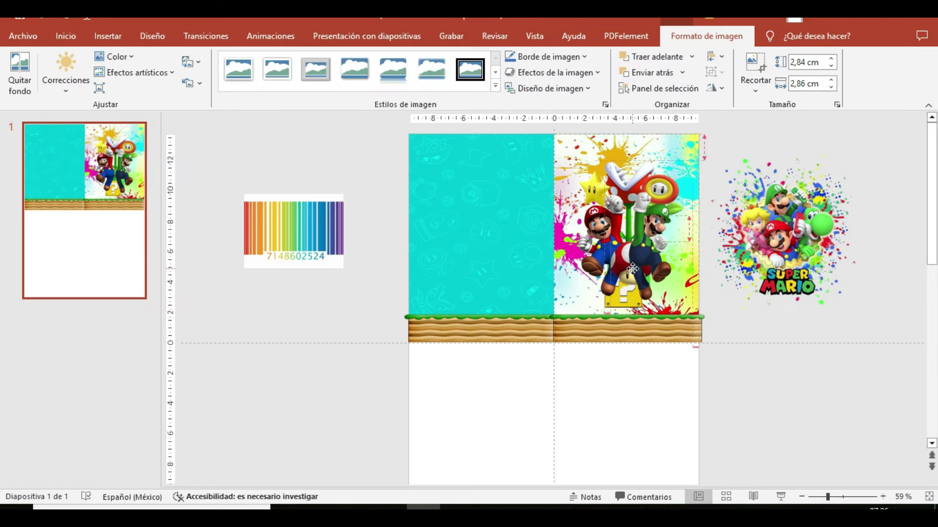
# Bring the 2,42 x 2,44 cm mushroom to the front and set it between Mario and Luigi
pyautogui.click(692, 56)
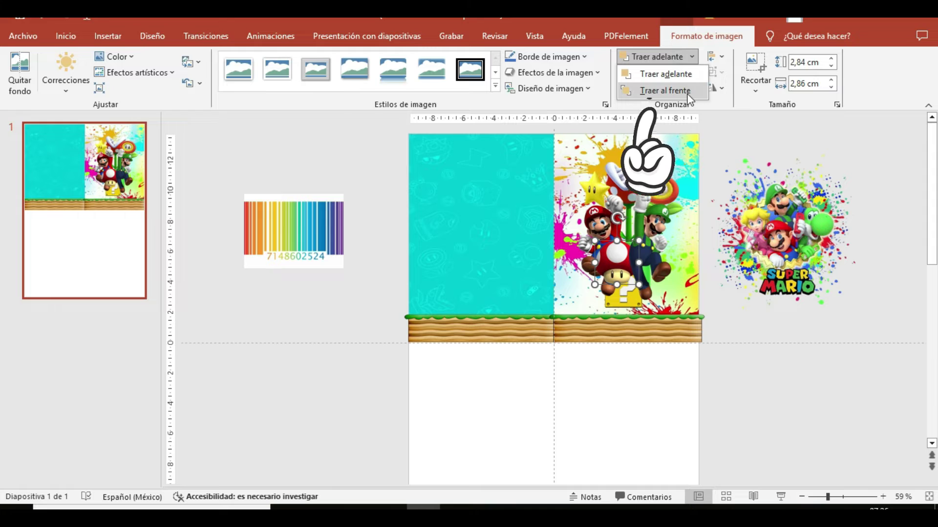
pyautogui.click(686, 91)
pyautogui.click(687, 94)
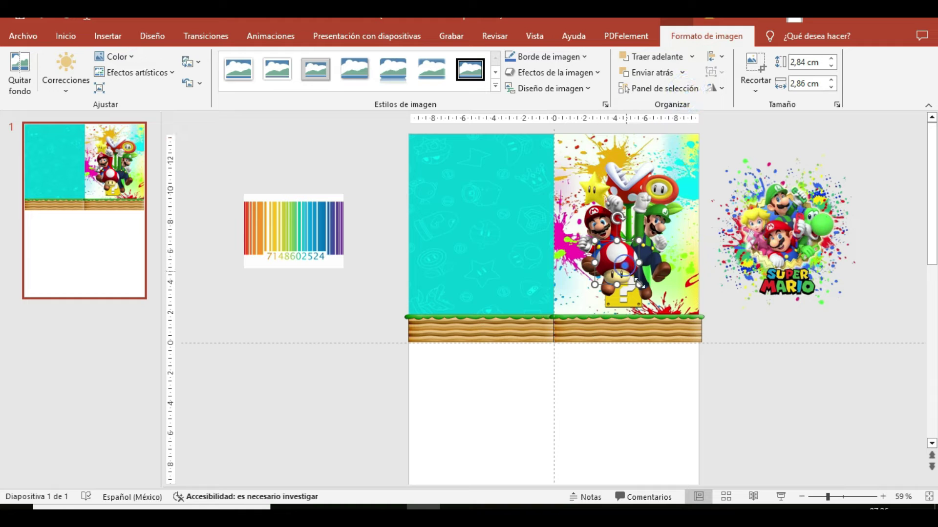
pyautogui.moveTo(639, 283); pyautogui.dragTo(638, 283)
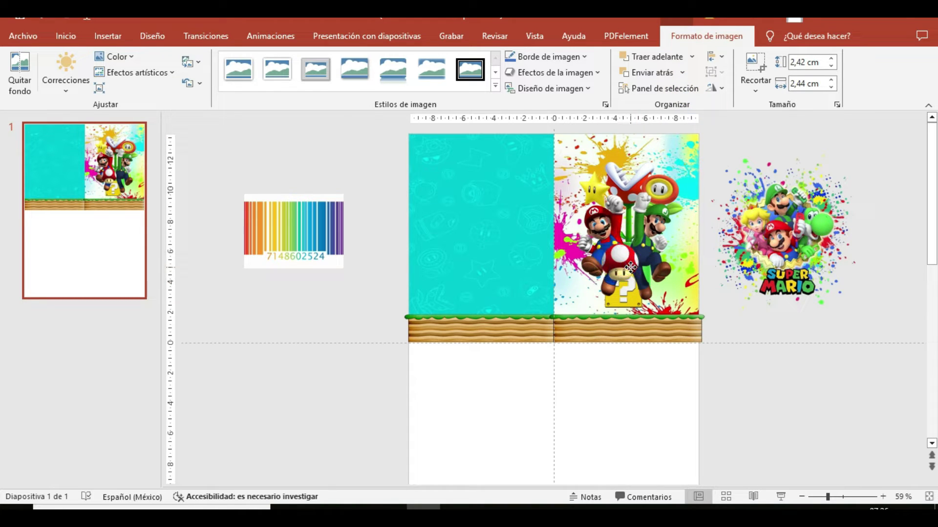
# Position the 10,38 x 10,38 cm Super Mario splash picture on the left teal panel
pyautogui.moveTo(787, 237); pyautogui.dragTo(490, 221)
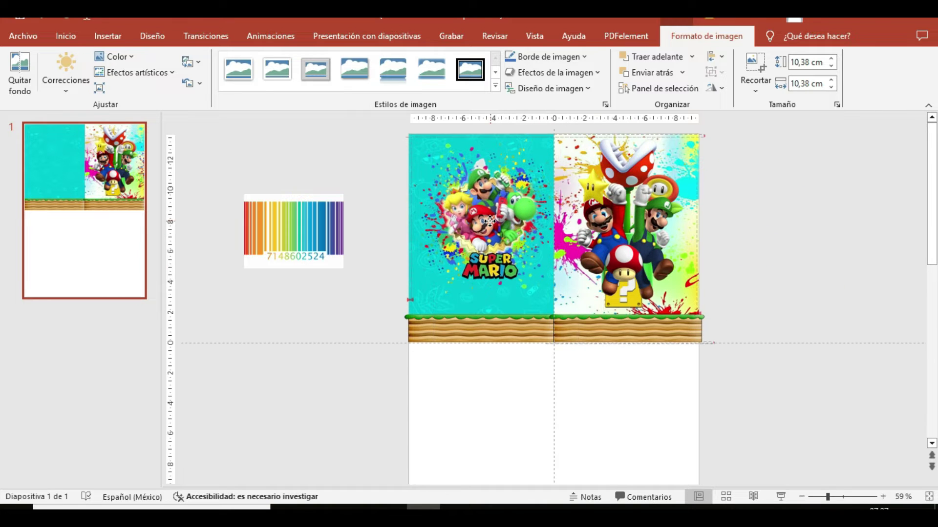
pyautogui.moveTo(508, 215); pyautogui.dragTo(498, 220)
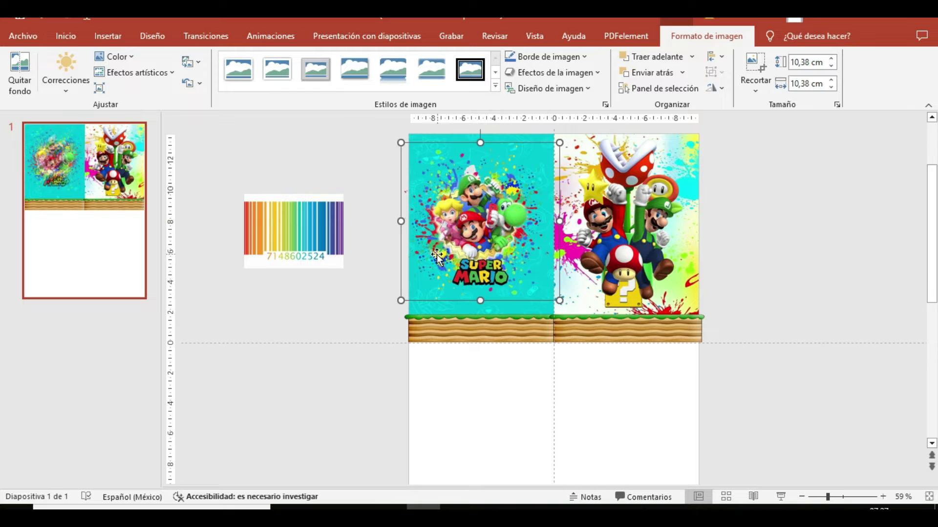
pyautogui.moveTo(736, 143); pyautogui.dragTo(569, 312)
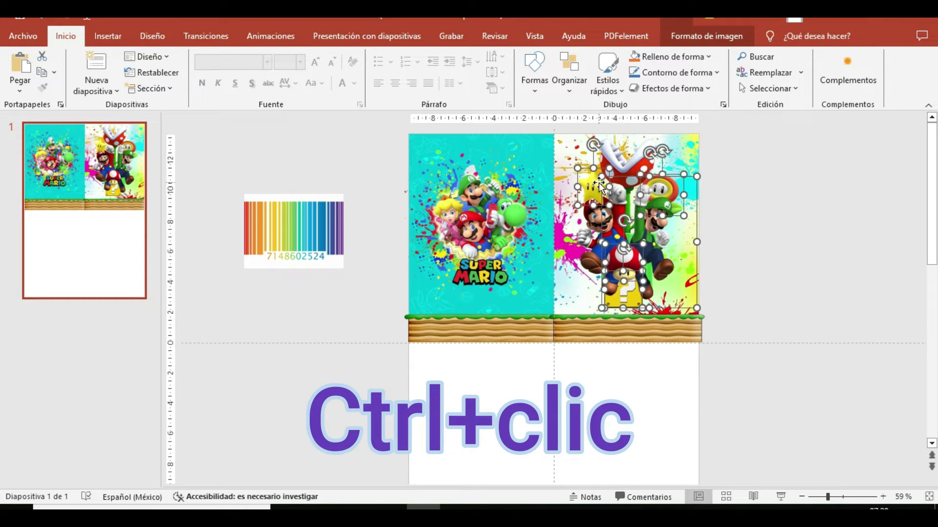
# Add the piranha plant to the selection and group all right-panel pictures
pyautogui.keyDown('ctrl'); pyautogui.click(621, 158); pyautogui.keyUp('ctrl')
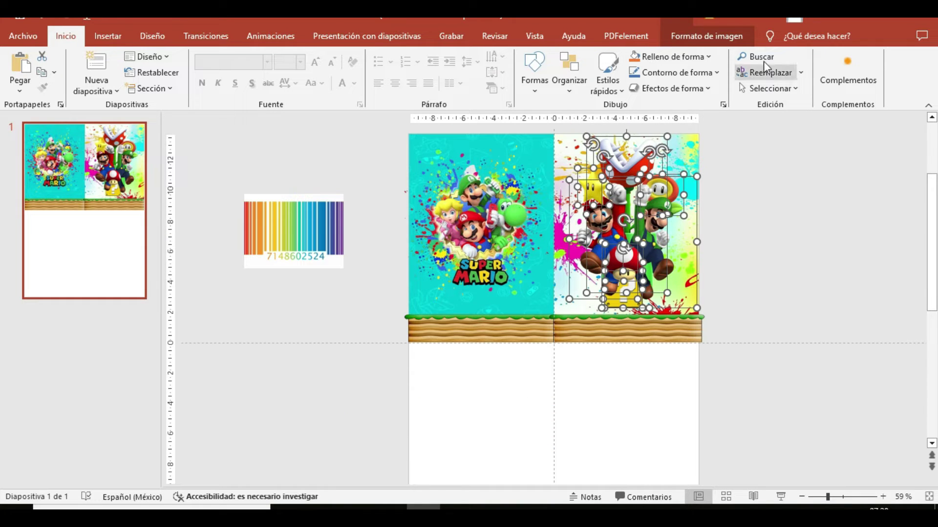
pyautogui.click(706, 36)
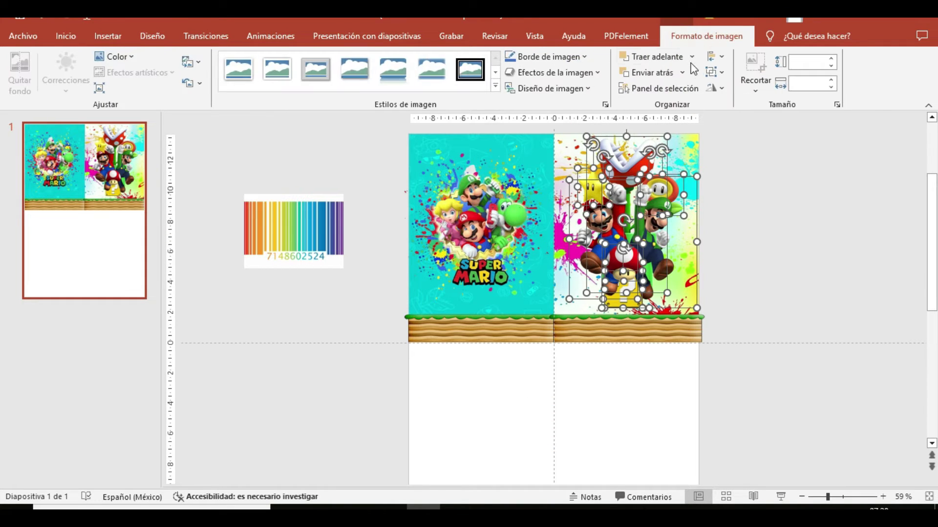
pyautogui.click(721, 73)
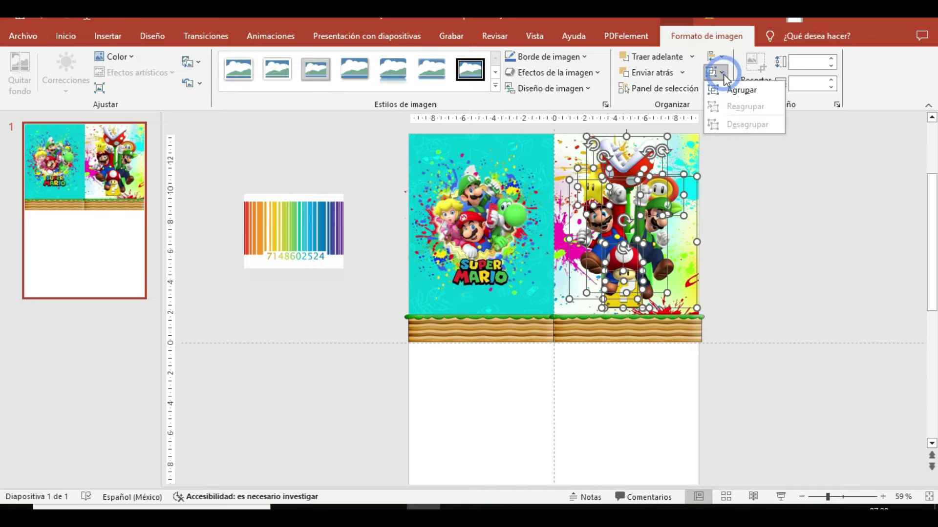
pyautogui.click(741, 89)
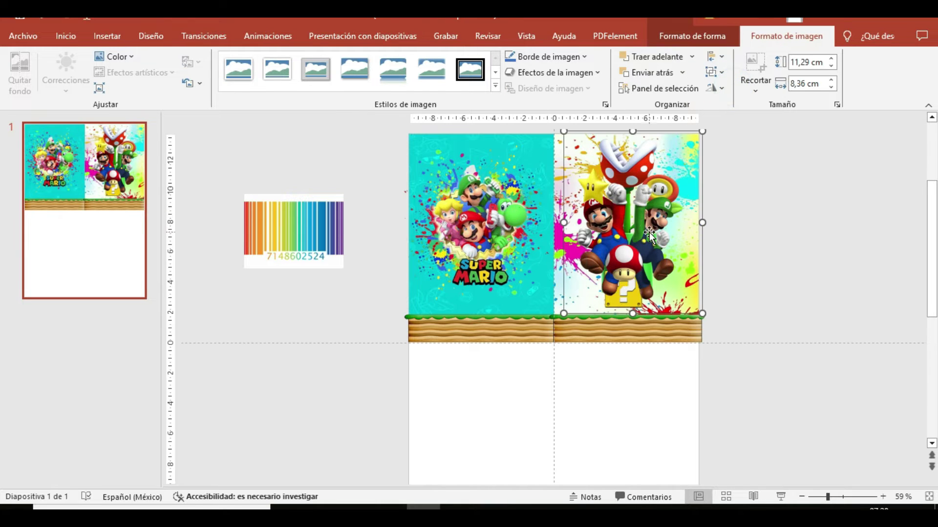
# Shrink the group to 9,77 × 7,68 cm and recentre it above the grass strip
pyautogui.moveTo(673, 232); pyautogui.dragTo(634, 233)
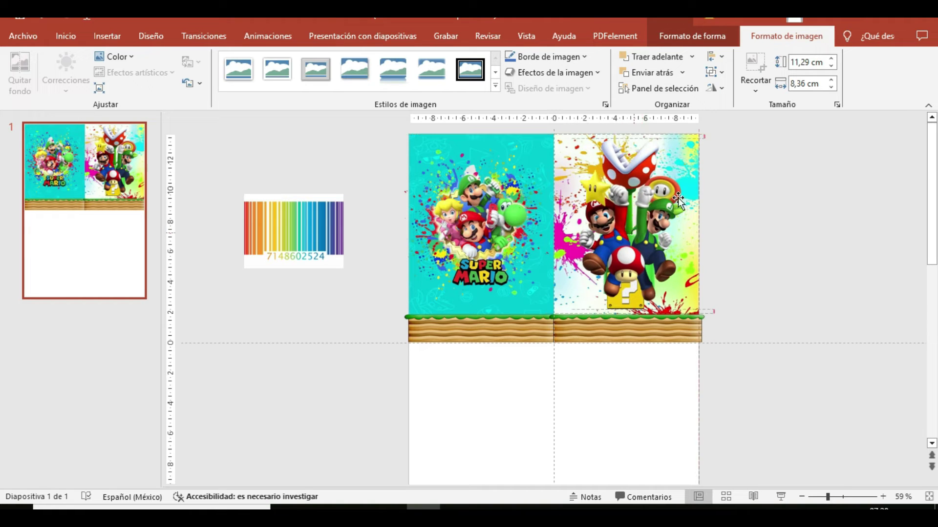
pyautogui.moveTo(678, 199); pyautogui.dragTo(679, 199)
pyautogui.moveTo(705, 130); pyautogui.dragTo(689, 165)
pyautogui.moveTo(647, 240); pyautogui.dragTo(646, 236)
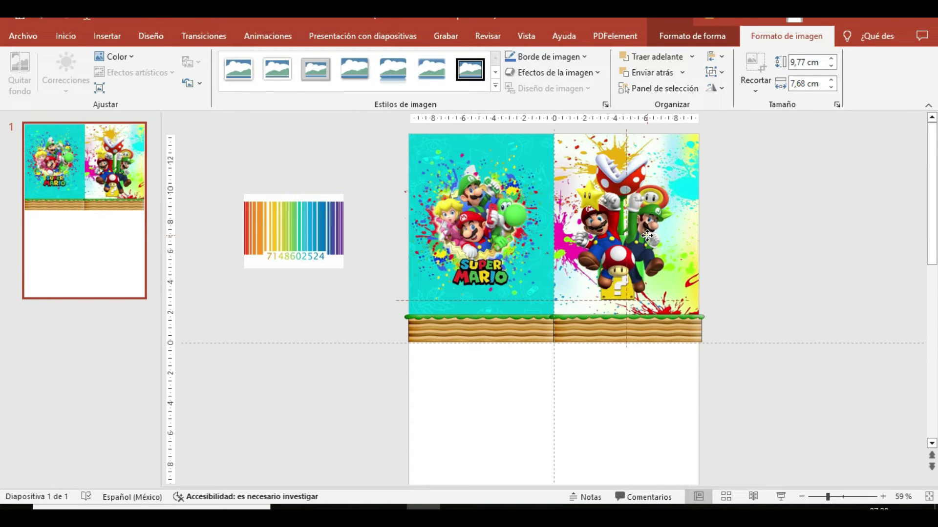
pyautogui.click(709, 391)
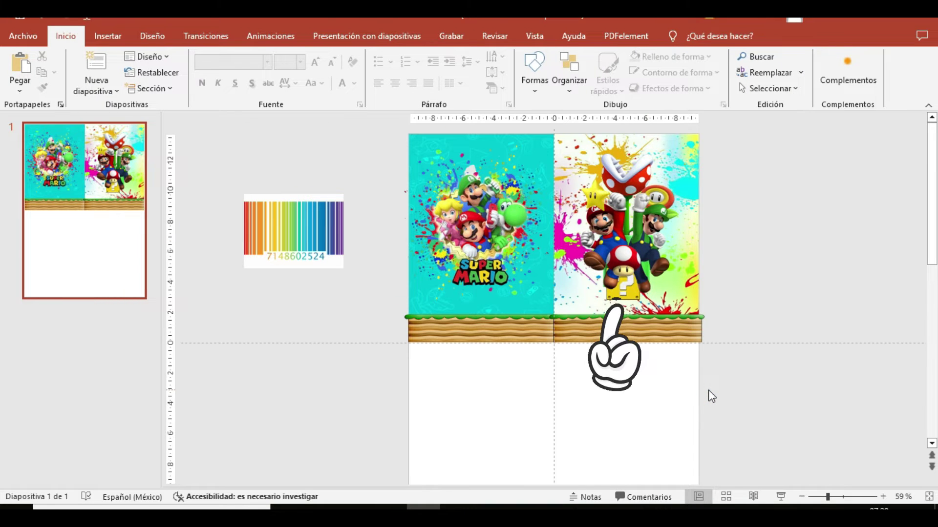
pyautogui.moveTo(626, 513)
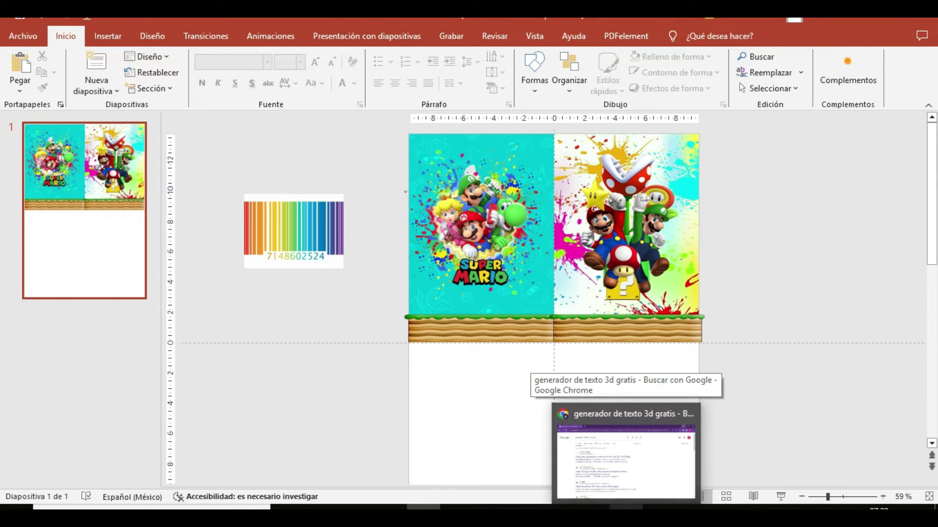
# In Chrome, open the TextStudio result for 'generador de texto 3d gratis'
pyautogui.click(625, 459)
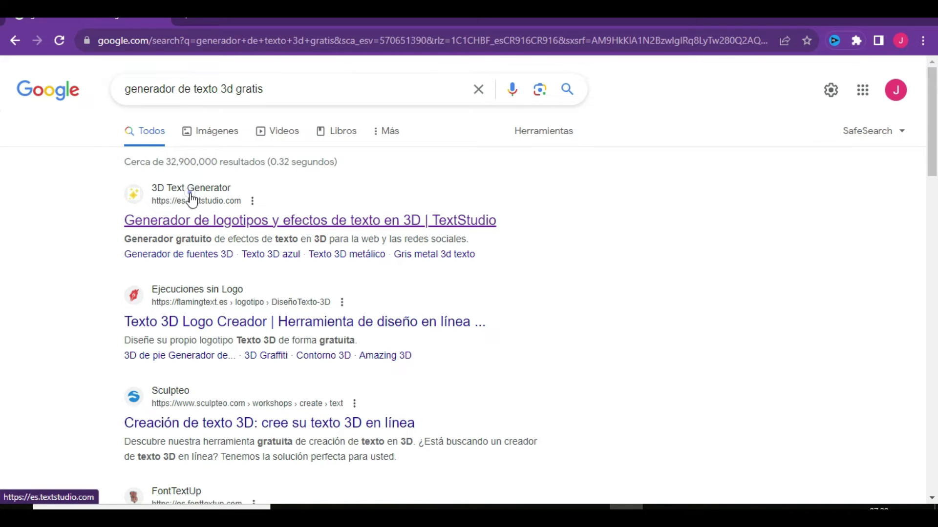
pyautogui.click(191, 200)
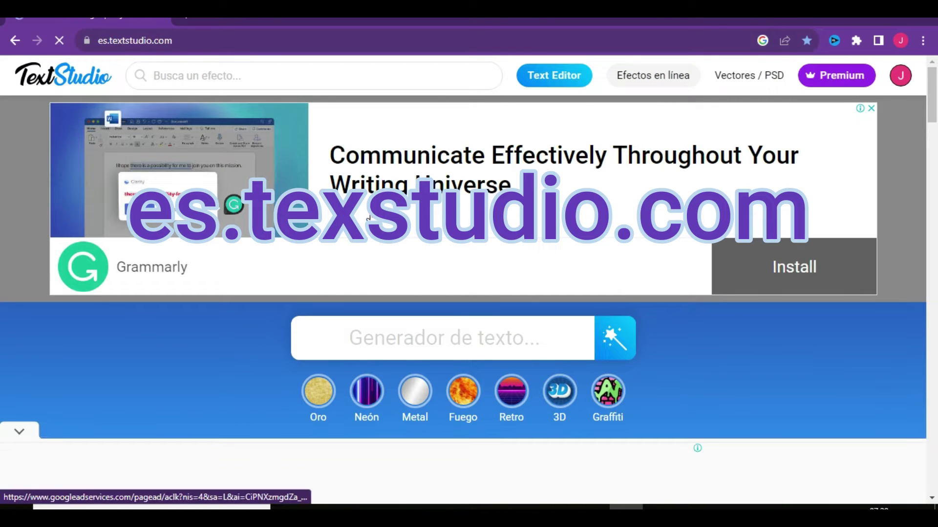
# Find and open the 'SUPER MARCO' Super Mario parody effect in the gallery and close the ad
pyautogui.scroll(-3, 508, 335)
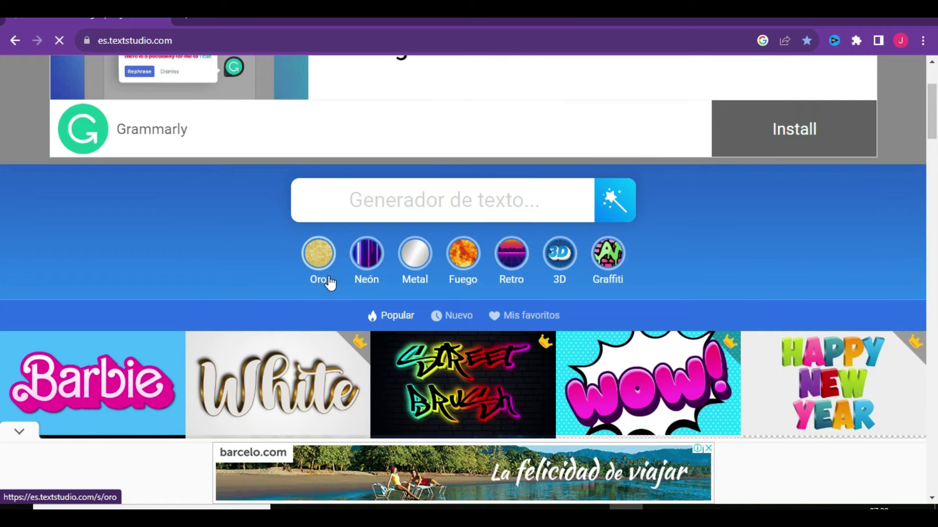
pyautogui.scroll(-4, 189, 236)
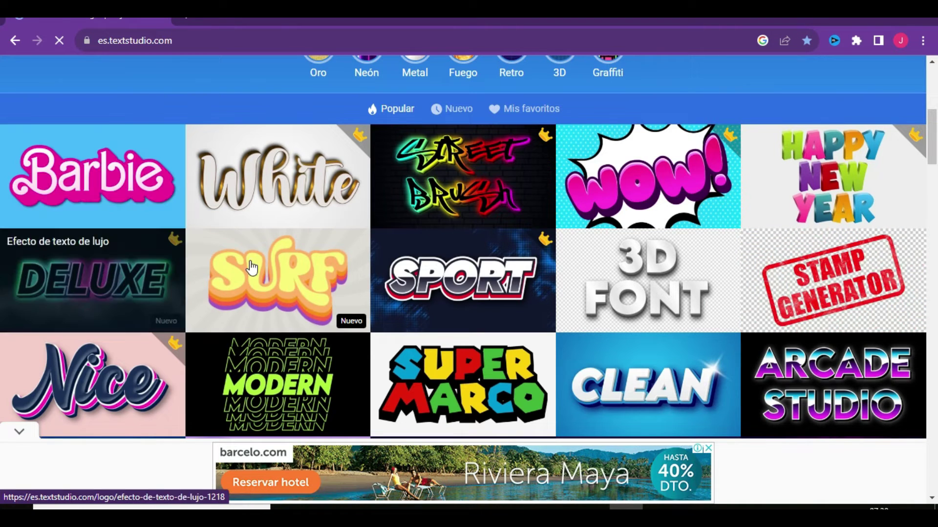
pyautogui.scroll(-5, 675, 346)
pyautogui.scroll(-5, 675, 347)
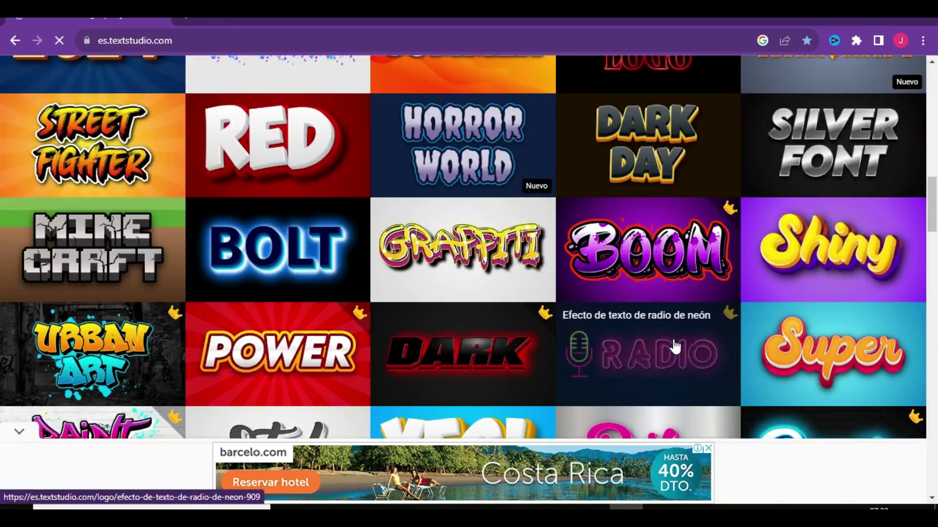
pyautogui.scroll(-6, 675, 347)
pyautogui.scroll(-5, 675, 347)
pyautogui.scroll(-6, 675, 347)
pyautogui.scroll(5, 675, 346)
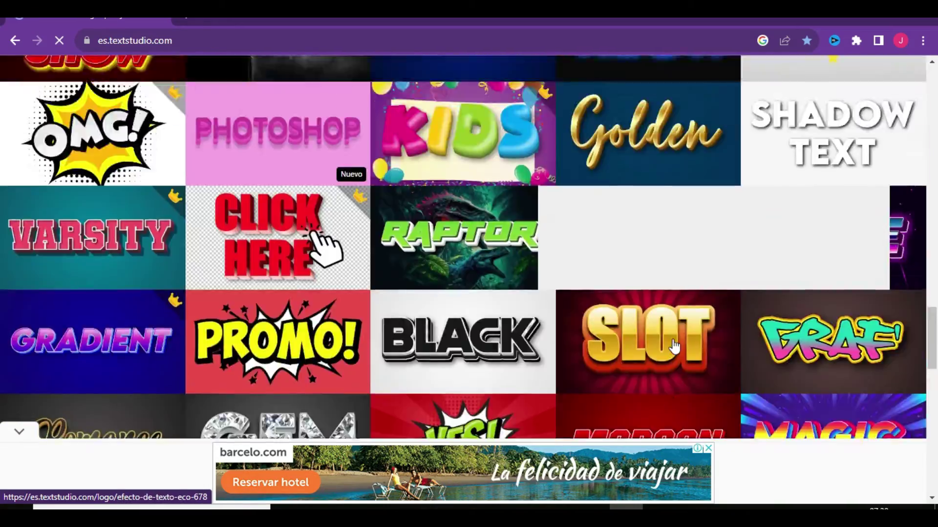
pyautogui.scroll(6, 674, 347)
pyautogui.scroll(6, 674, 347)
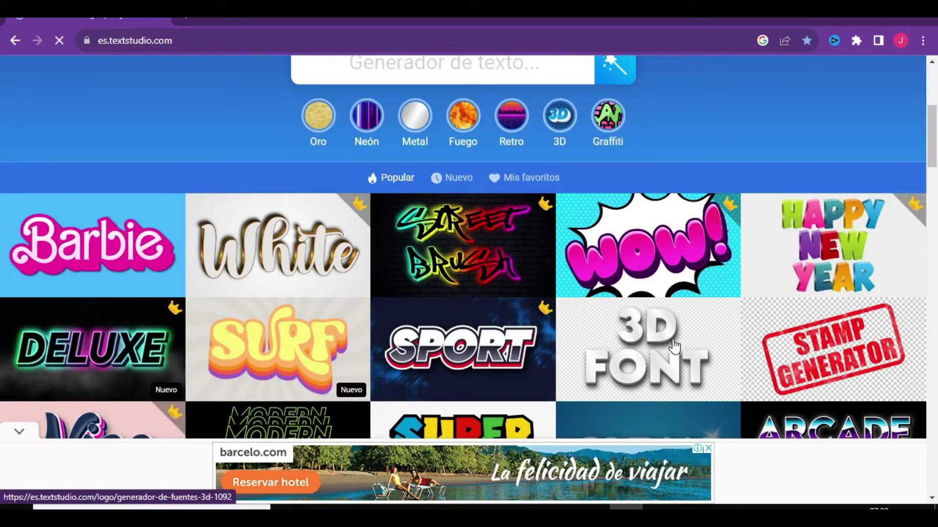
pyautogui.scroll(-1, 675, 347)
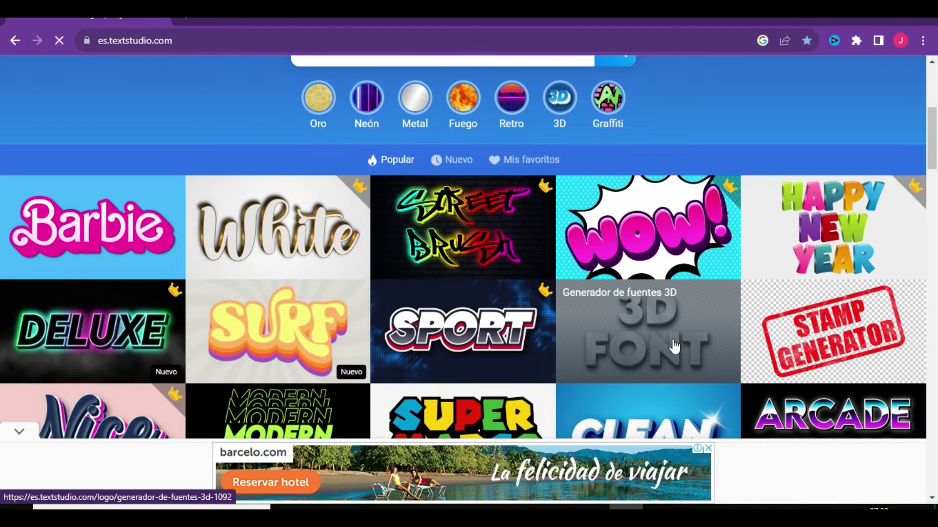
pyautogui.scroll(-2, 675, 347)
pyautogui.scroll(-2, 675, 347)
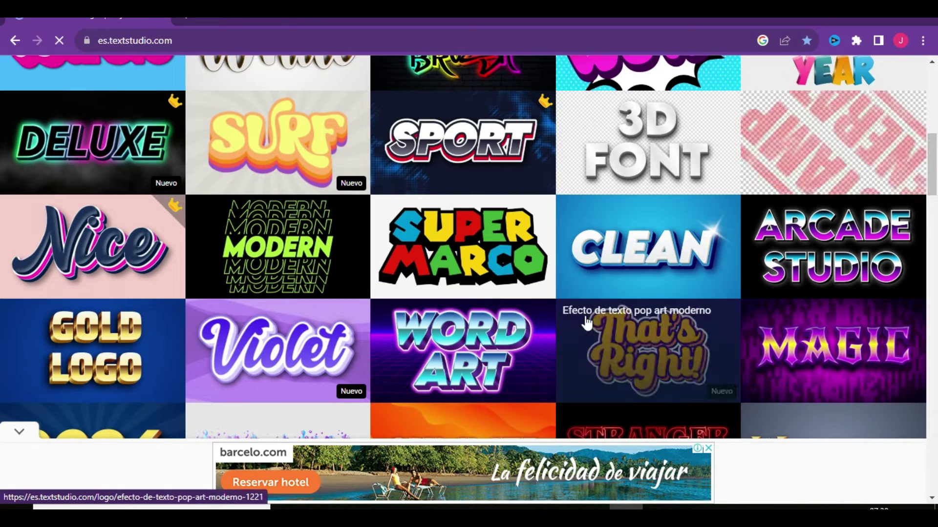
pyautogui.click(470, 264)
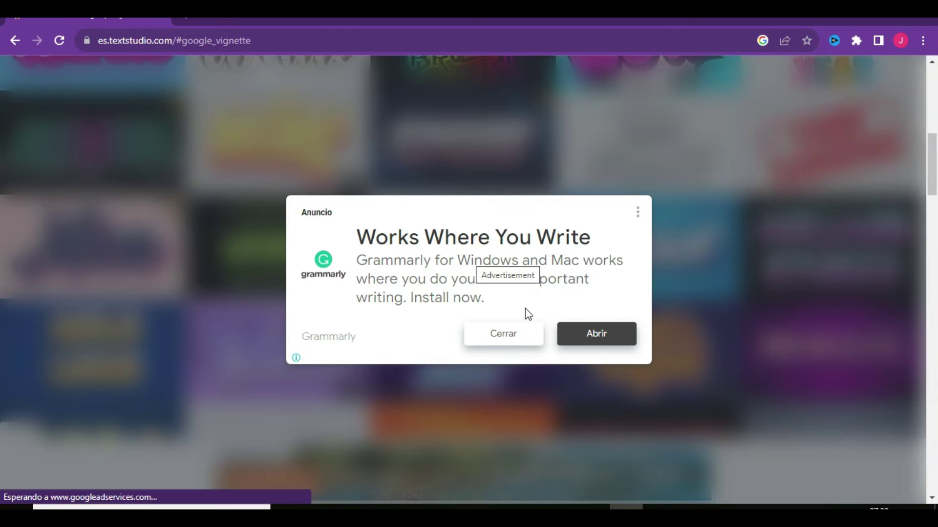
pyautogui.click(517, 334)
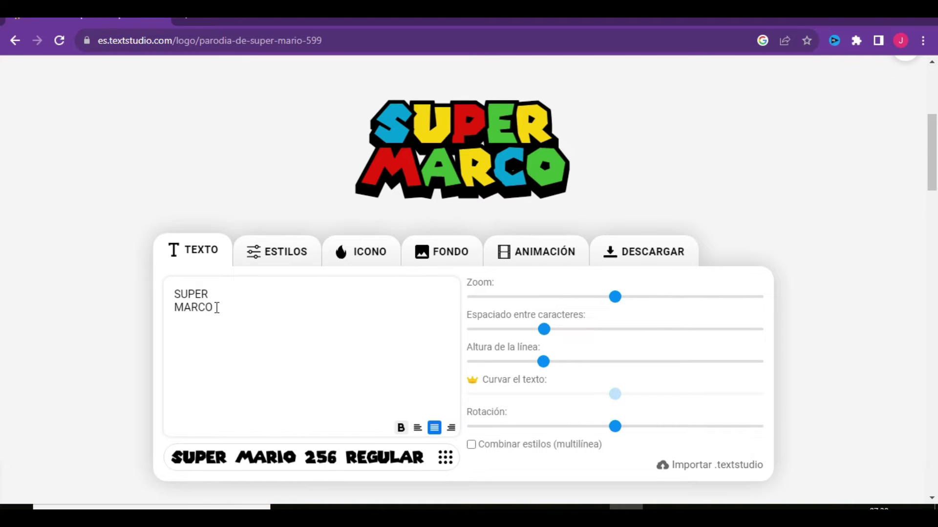
pyautogui.moveTo(216, 307); pyautogui.dragTo(181, 307)
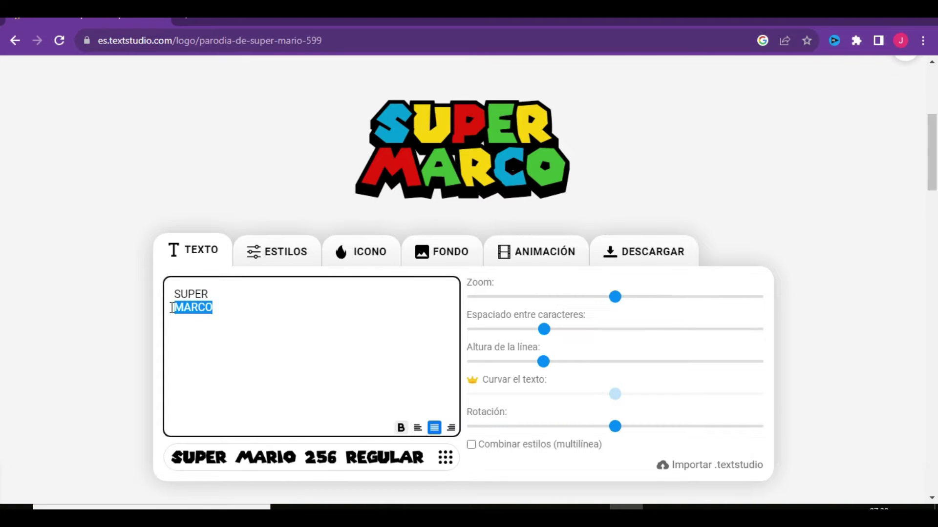
pyautogui.write('marcelo')
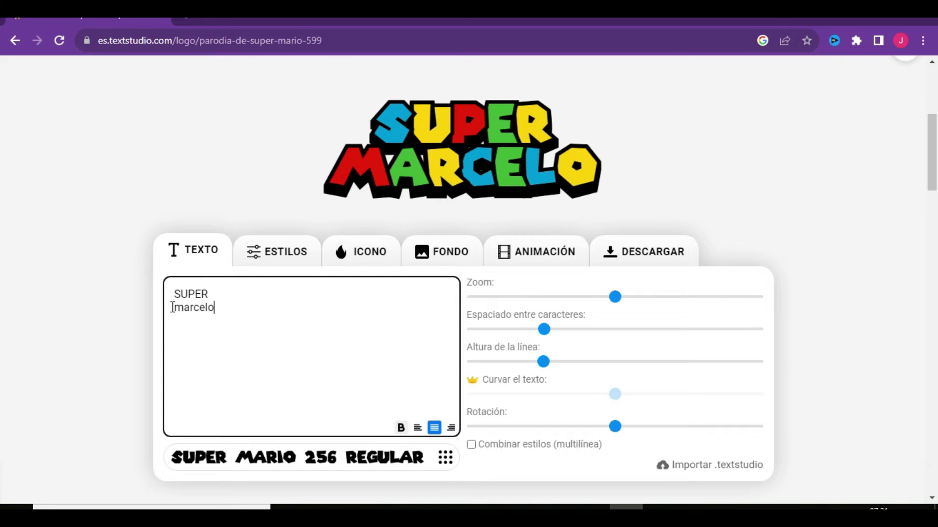
pyautogui.moveTo(615, 296); pyautogui.dragTo(764, 303)
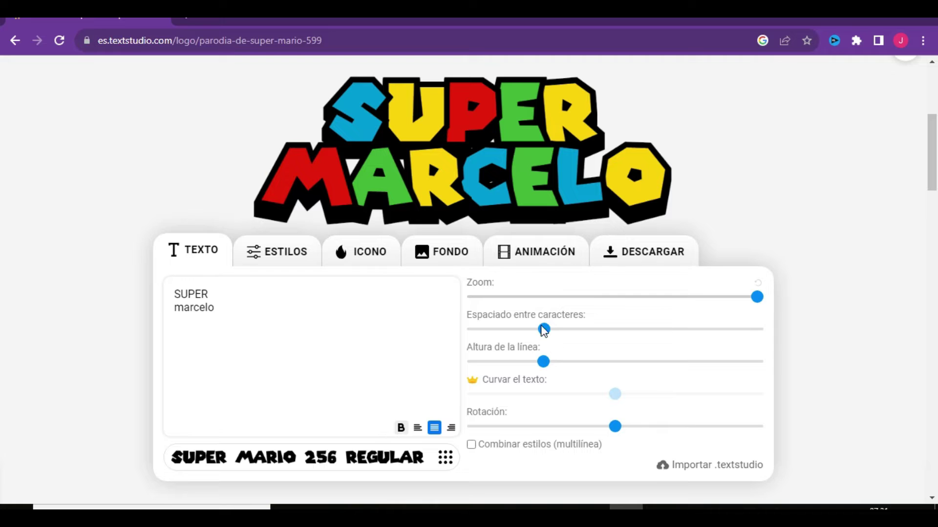
pyautogui.moveTo(544, 330)
pyautogui.mouseDown()
pyautogui.moveTo(618, 330)
pyautogui.moveTo(553, 330)
pyautogui.mouseUp()
pyautogui.moveTo(543, 361)
pyautogui.mouseDown()
pyautogui.moveTo(635, 362)
pyautogui.moveTo(546, 361)
pyautogui.mouseUp()
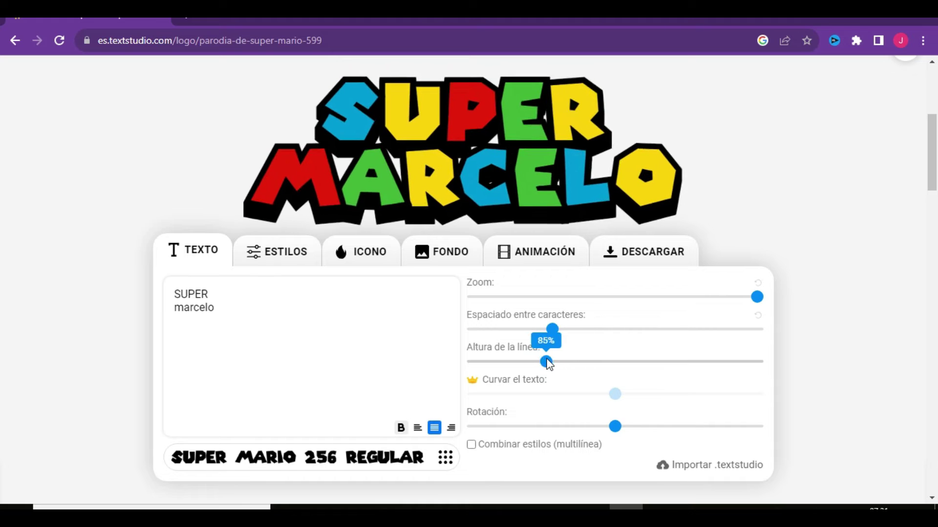
pyautogui.click(295, 251)
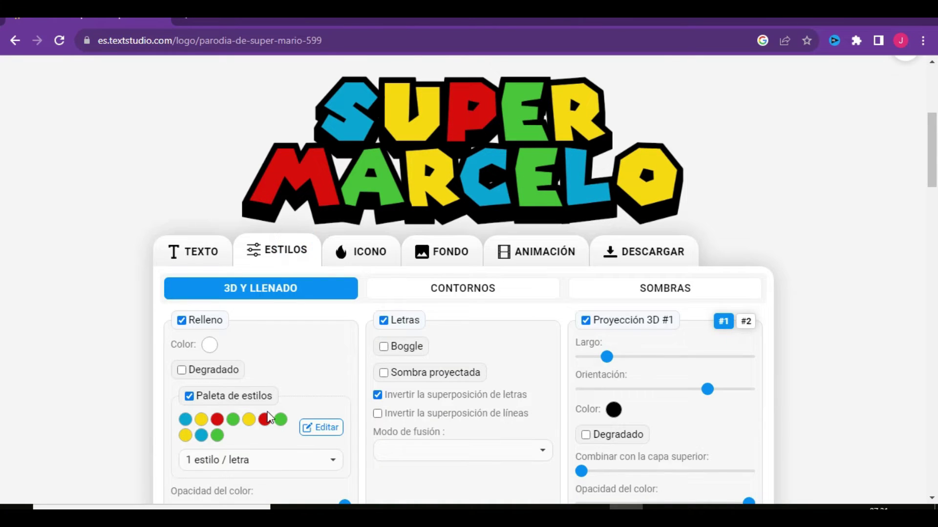
pyautogui.scroll(-4, 295, 346)
pyautogui.scroll(3, 207, 358)
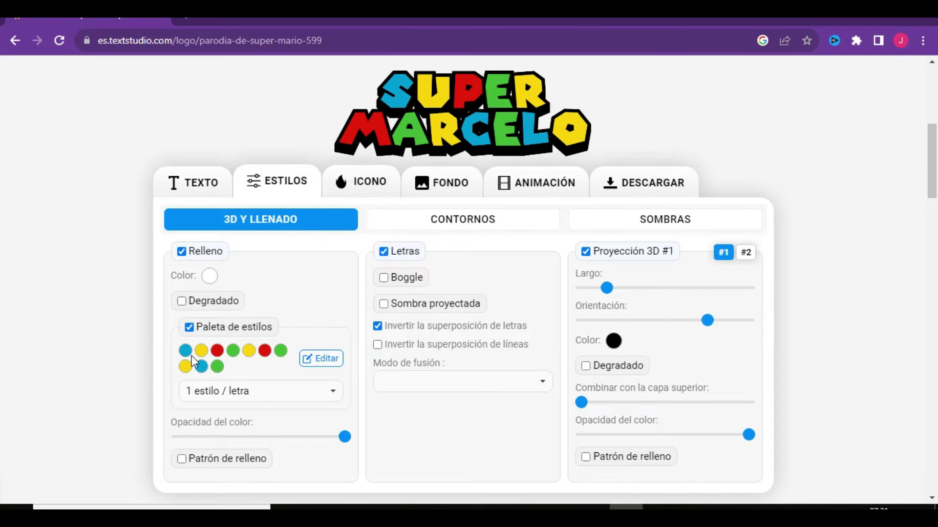
pyautogui.click(186, 351)
pyautogui.scroll(-2, 293, 429)
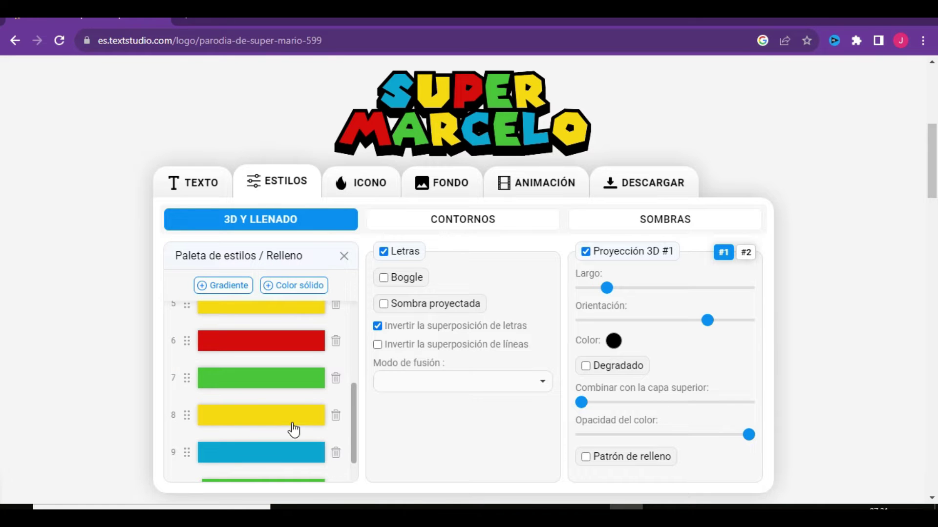
pyautogui.scroll(-1, 293, 429)
pyautogui.scroll(-3, 295, 304)
pyautogui.scroll(5, 295, 307)
pyautogui.scroll(2, 293, 310)
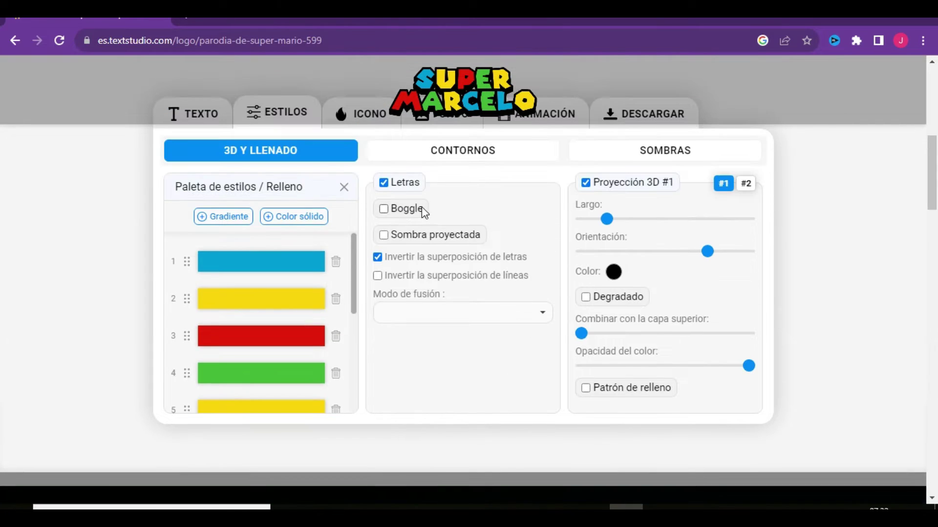
pyautogui.click(344, 188)
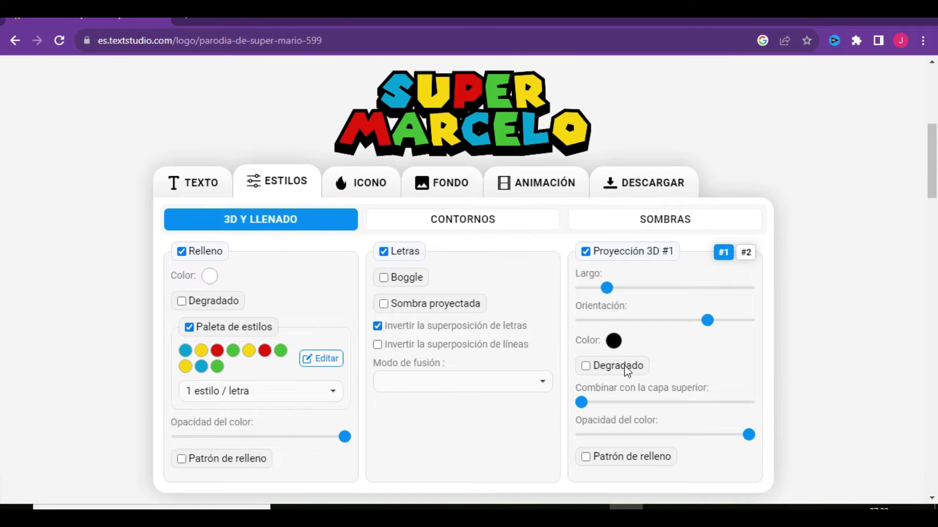
# Make the logo background transparent and download it as a PNG
pyautogui.click(373, 188)
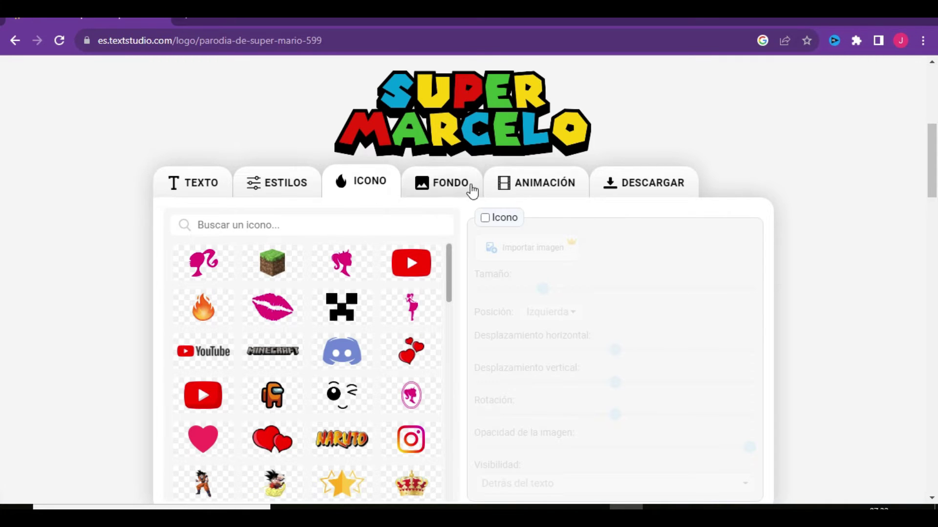
pyautogui.click(450, 189)
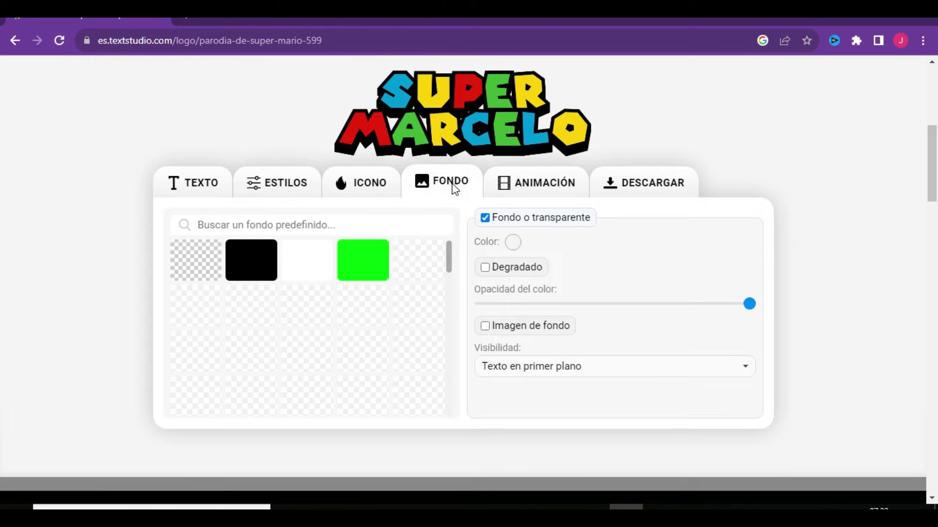
pyautogui.click(485, 219)
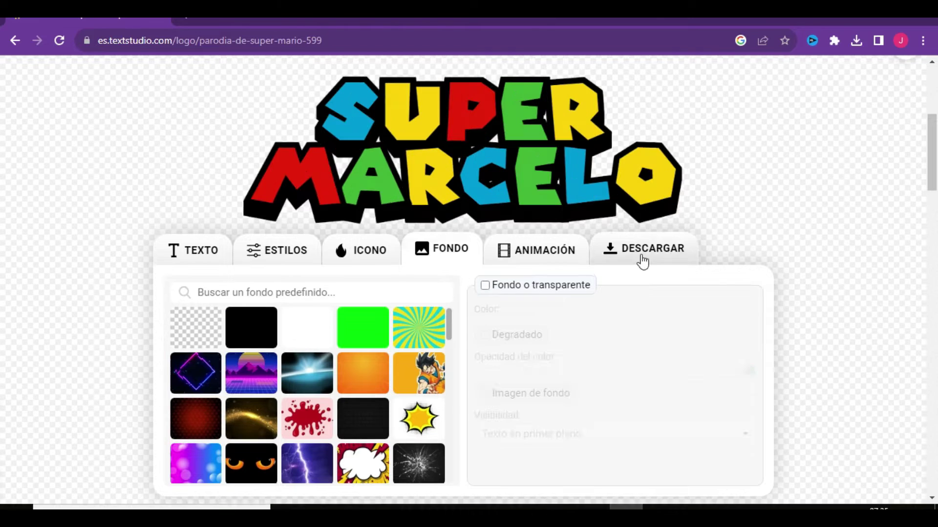
pyautogui.click(641, 251)
pyautogui.click(540, 320)
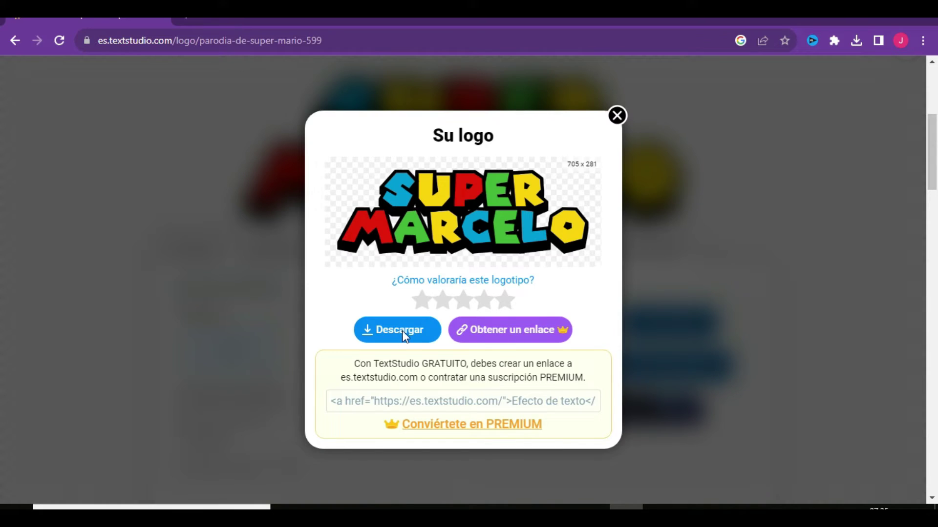
pyautogui.click(403, 336)
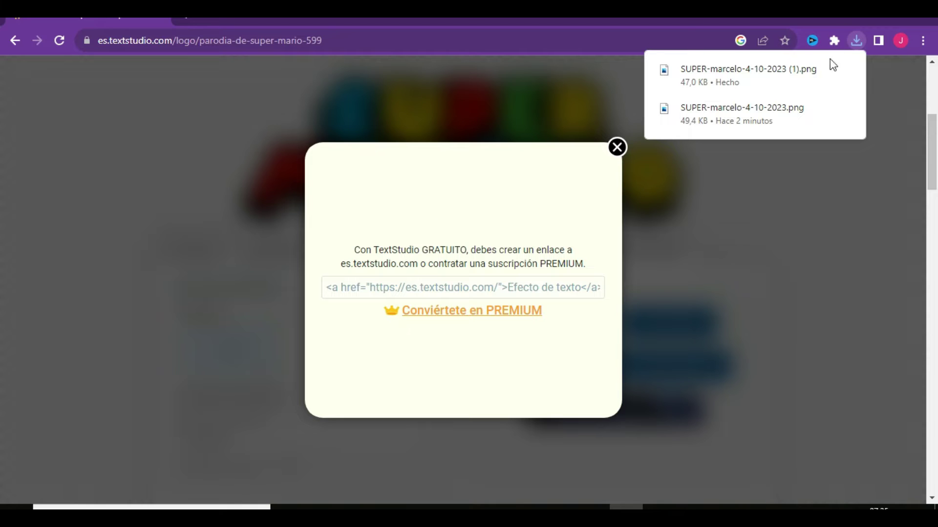
pyautogui.moveTo(754, 75)
pyautogui.click(825, 71)
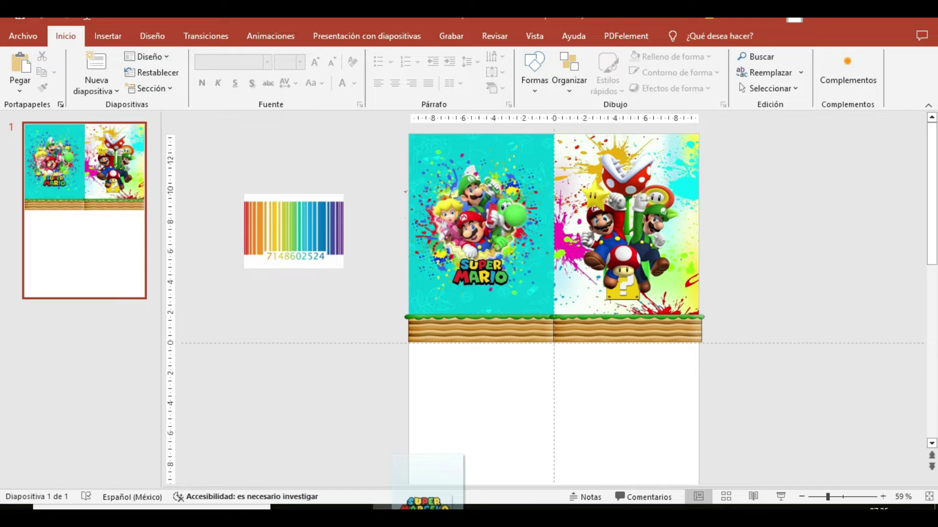
# Paste the logo into PowerPoint and shrink it beneath the characters on the right panel
pyautogui.hotkey('ctrl', 'v')
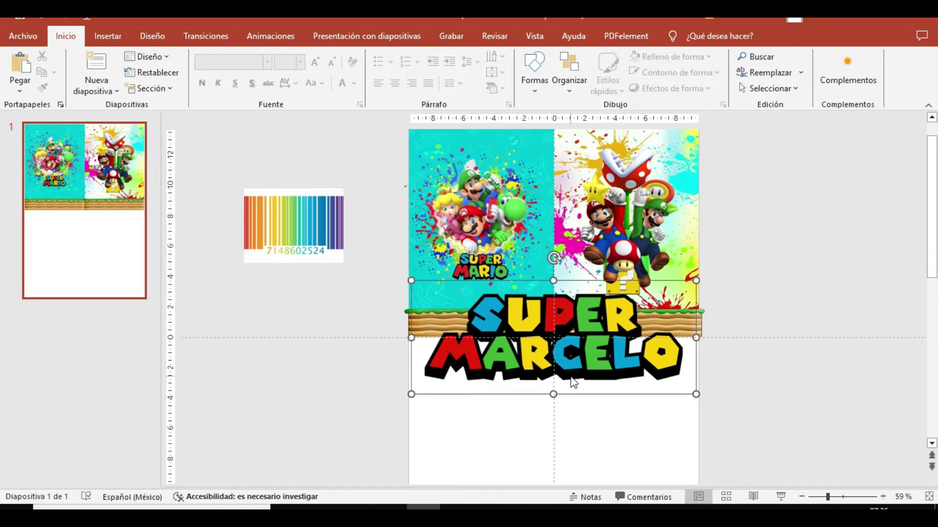
pyautogui.moveTo(703, 280)
pyautogui.mouseDown()
pyautogui.moveTo(516, 376)
pyautogui.moveTo(625, 342)
pyautogui.mouseUp()
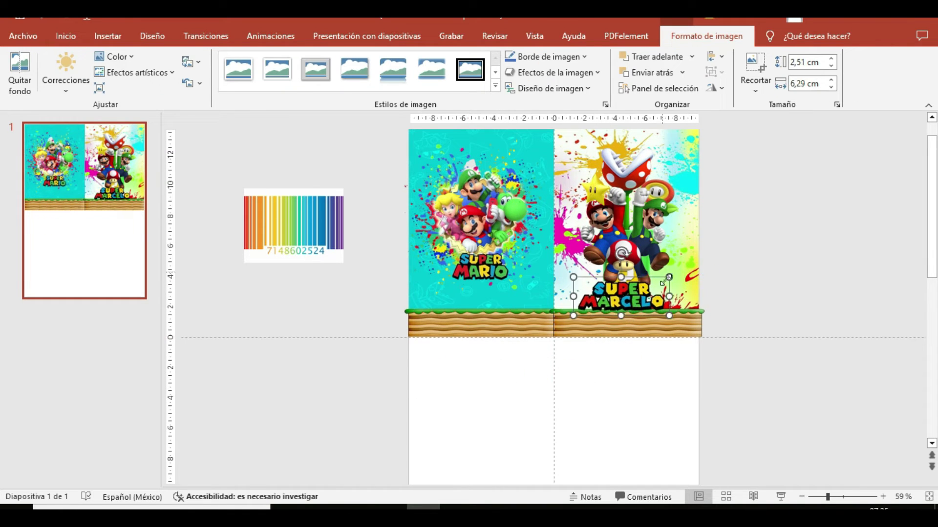
pyautogui.moveTo(688, 359); pyautogui.dragTo(698, 322)
pyautogui.moveTo(625, 293); pyautogui.dragTo(620, 286)
pyautogui.click(379, 136)
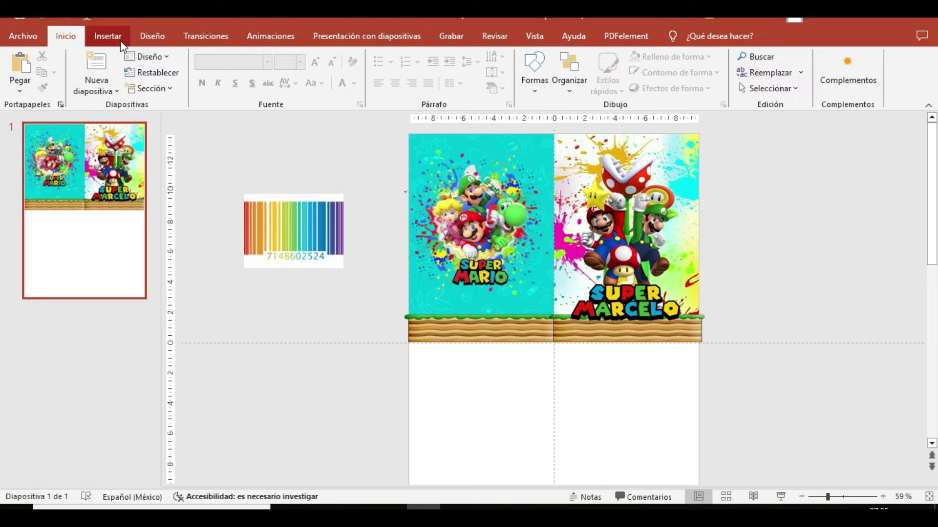
pyautogui.click(108, 36)
# Add a red WordArt title 'LIBRO PARA COLOREAR' on two lines at the top of the right panel
pyautogui.click(557, 71)
pyautogui.click(580, 221)
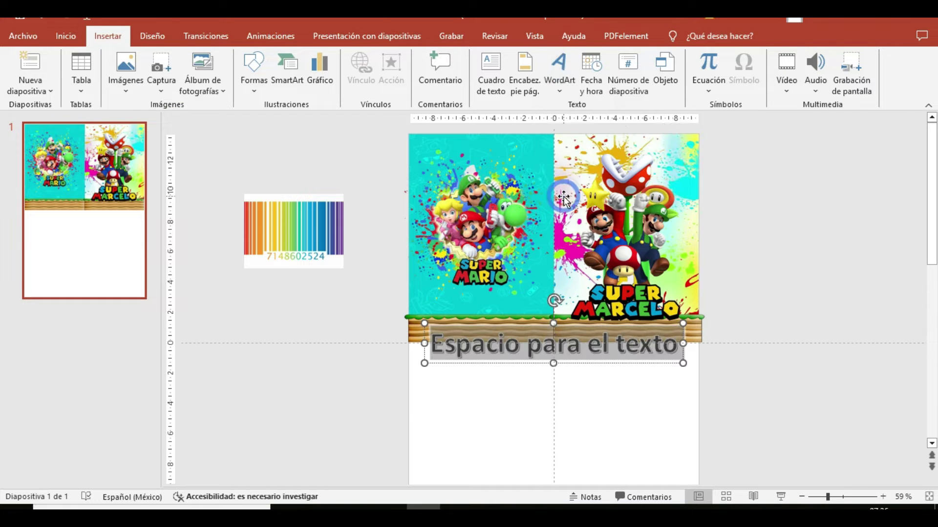
pyautogui.write('Libro p')
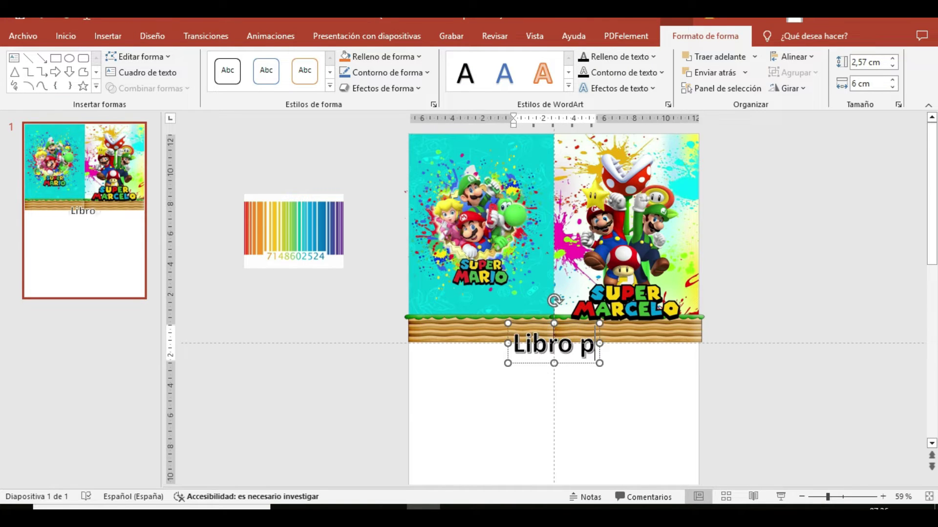
pyautogui.write('ara Color')
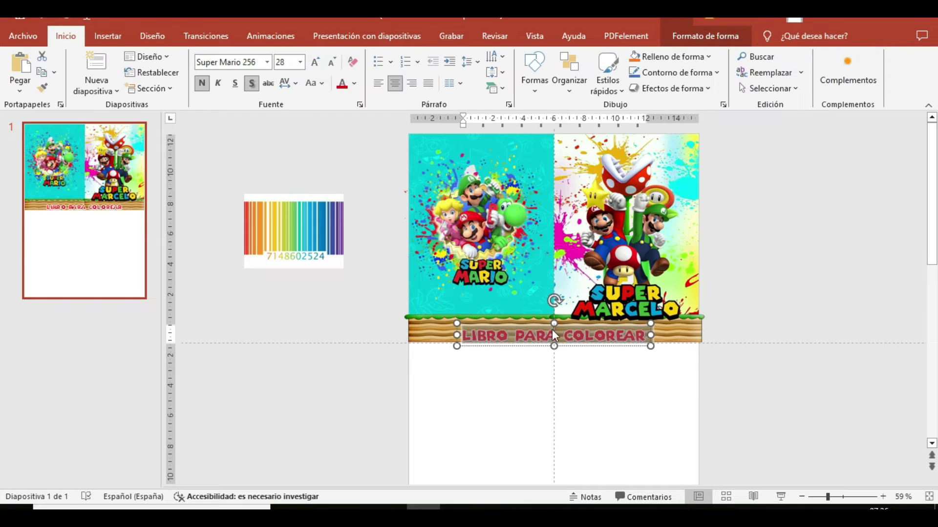
pyautogui.press('Return')
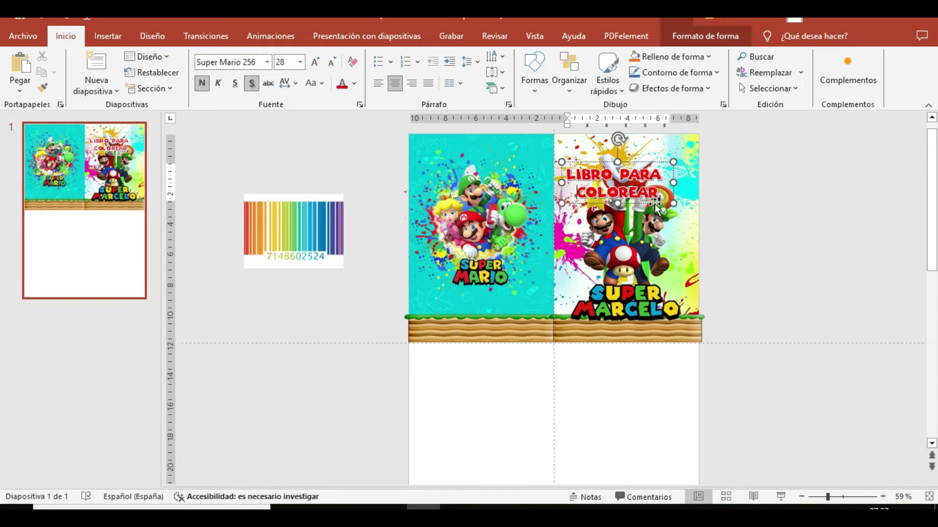
pyautogui.moveTo(649, 202); pyautogui.dragTo(659, 187)
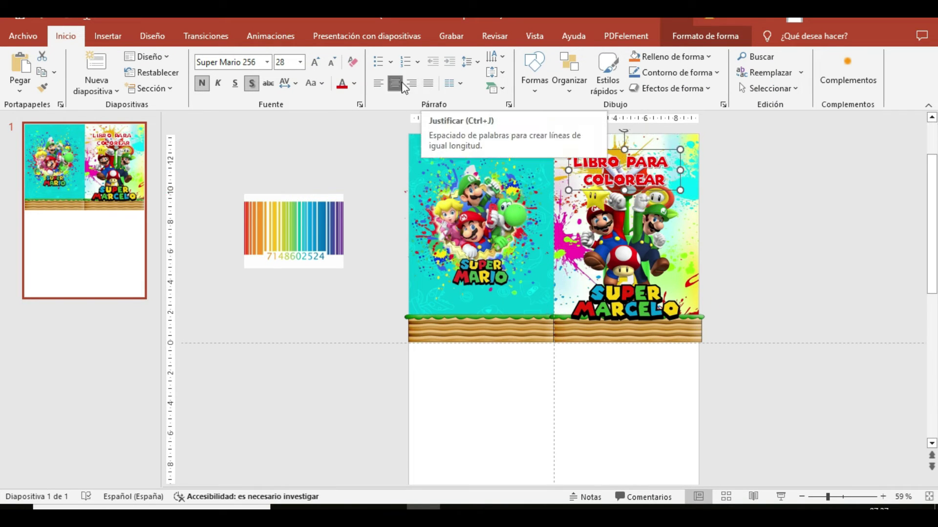
# Give the title box a white fill and soft edges
pyautogui.click(690, 43)
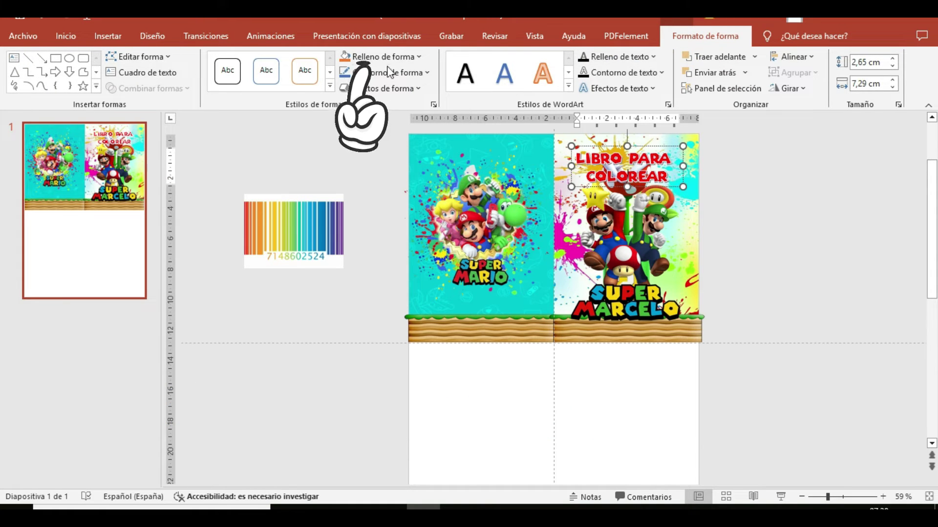
pyautogui.click(418, 56)
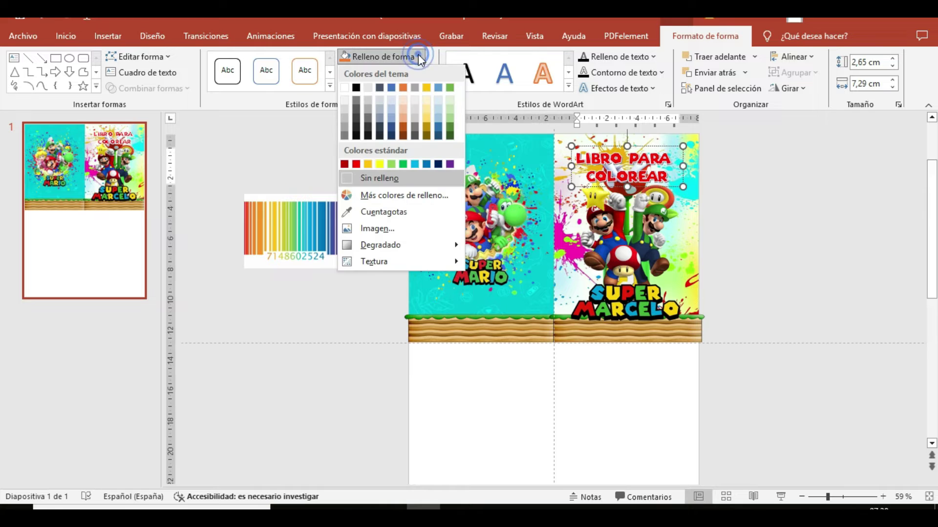
pyautogui.click(346, 88)
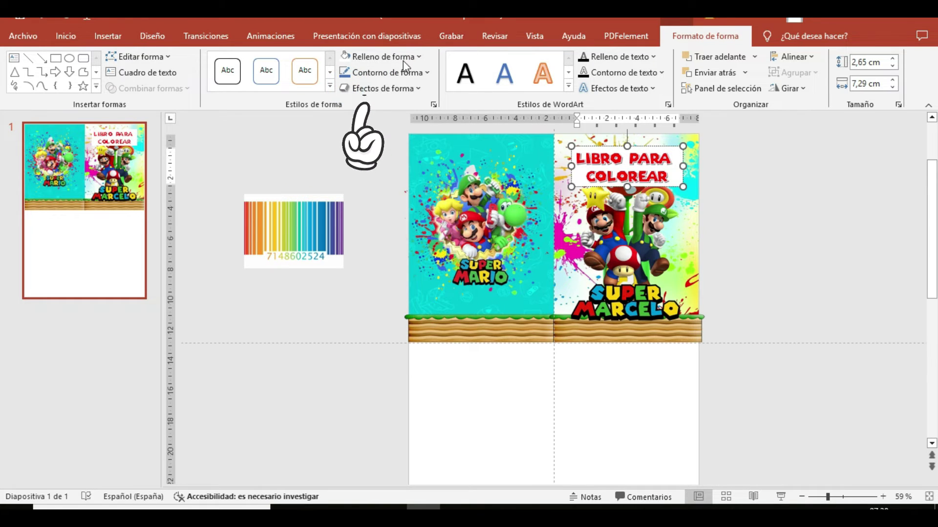
pyautogui.click(419, 89)
pyautogui.moveTo(393, 218)
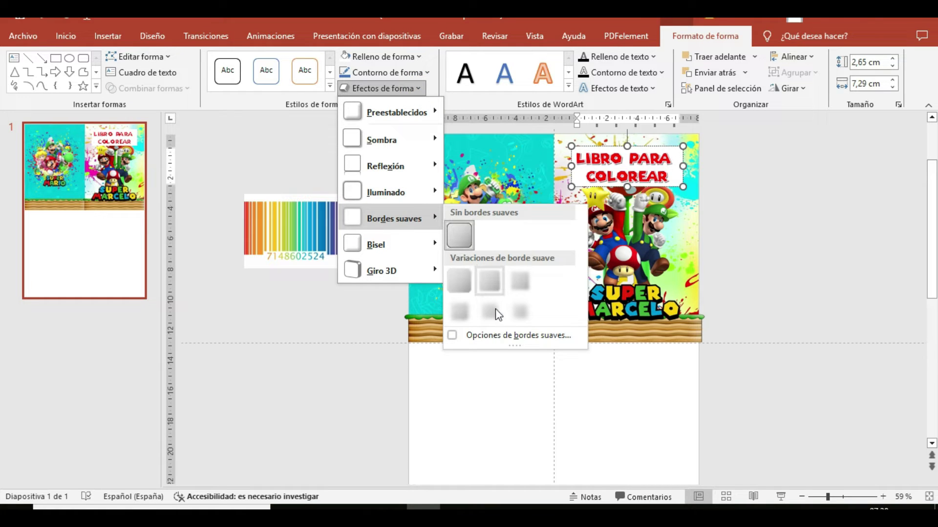
pyautogui.click(495, 311)
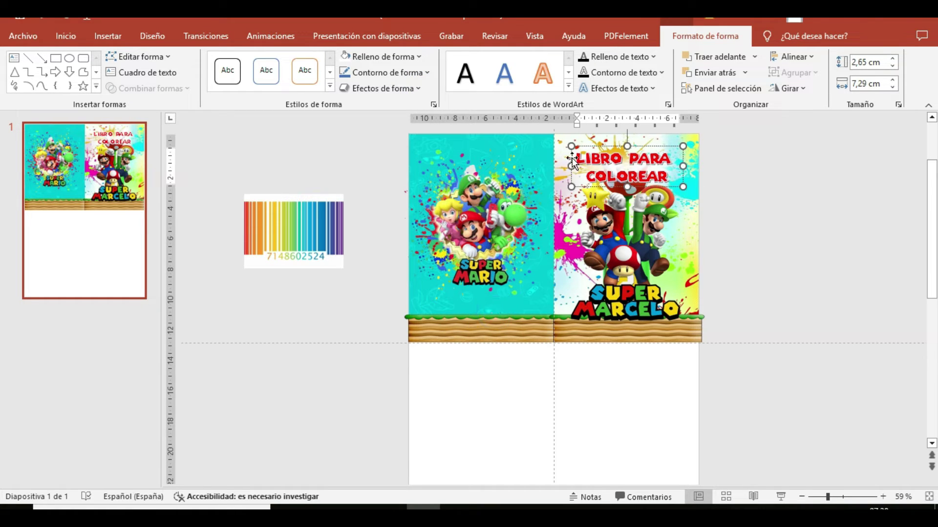
pyautogui.keyDown('ctrl'); pyautogui.scroll(2, 596, 155); pyautogui.keyUp('ctrl')
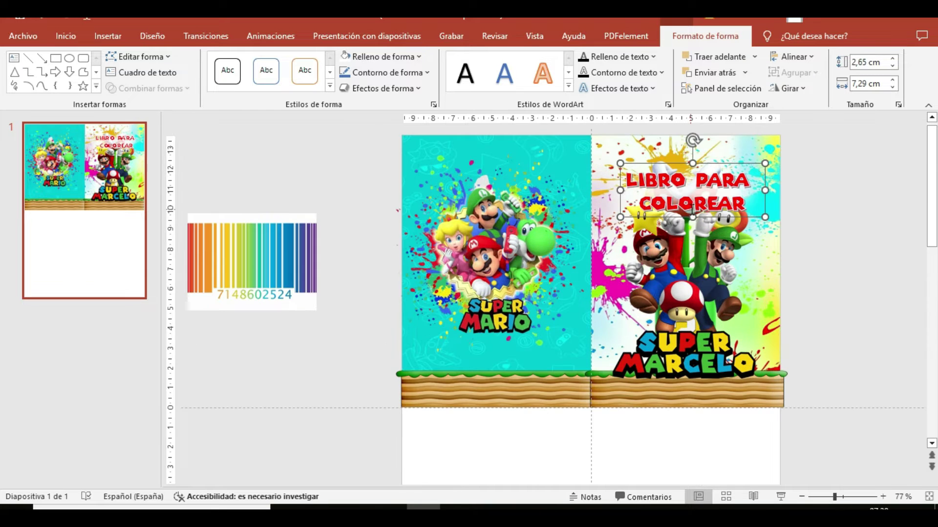
# Duplicate the title box, move it to the right page's bottom, and retype it as 'MIS Años'
pyautogui.hotkey('ctrl', 'c')
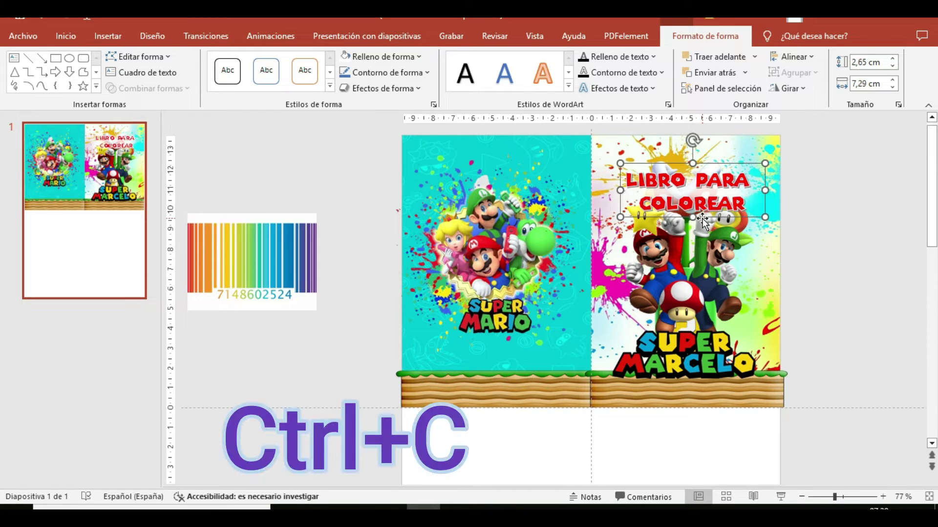
pyautogui.hotkey('ctrl', 'v')
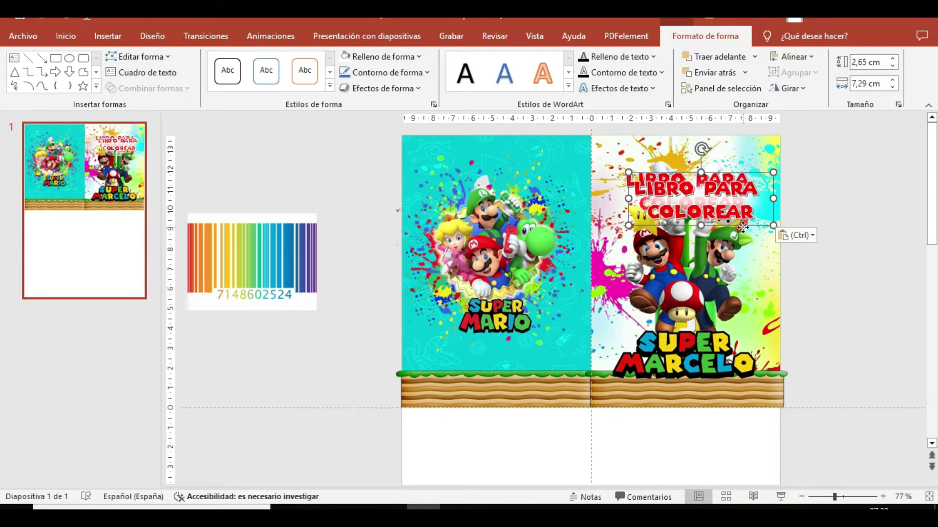
pyautogui.moveTo(743, 234); pyautogui.dragTo(716, 413)
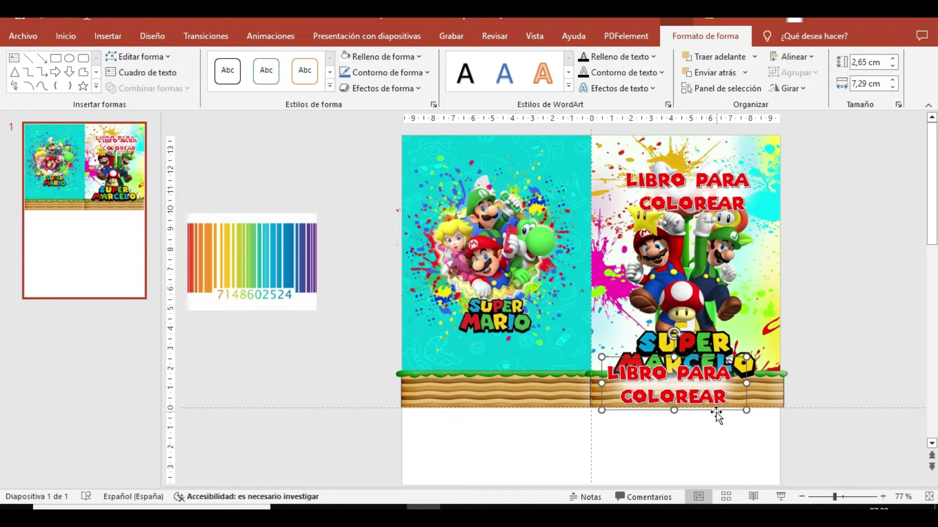
pyautogui.click(716, 412)
pyautogui.hotkey('ctrl', 'a')
pyautogui.write('MIS')
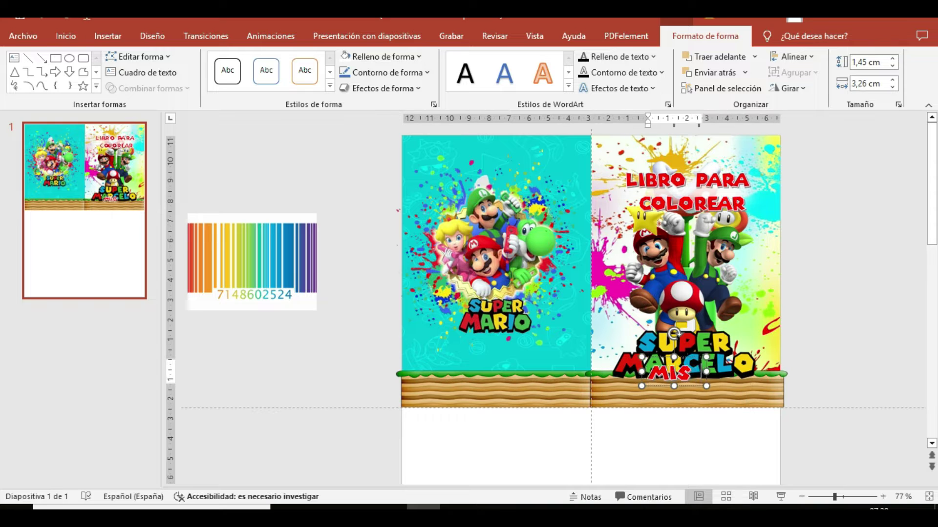
pyautogui.write(' Años')
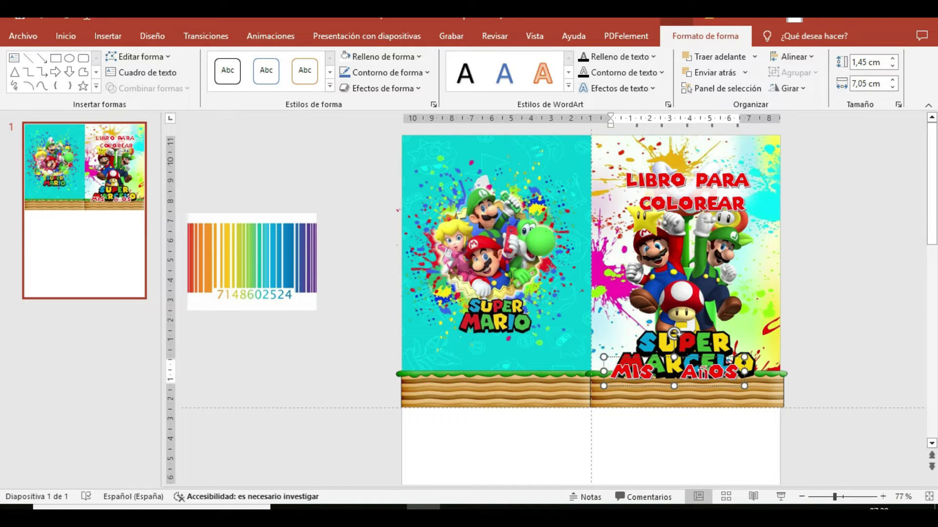
# Set MIS Años to the Almanak script font and place it on the wooden strip below MARCELO
pyautogui.moveTo(743, 372); pyautogui.dragTo(639, 375)
pyautogui.click(65, 35)
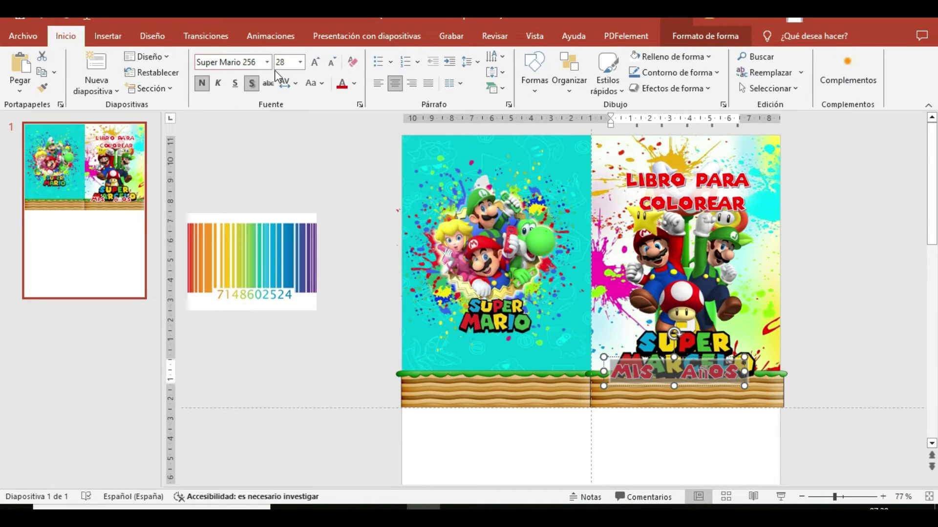
pyautogui.click(268, 62)
pyautogui.click(236, 214)
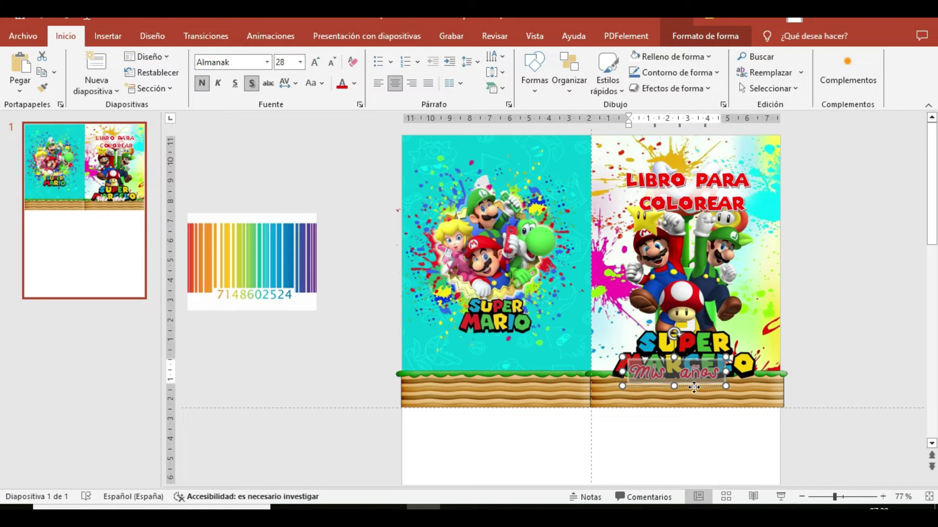
pyautogui.moveTo(694, 387); pyautogui.dragTo(700, 406)
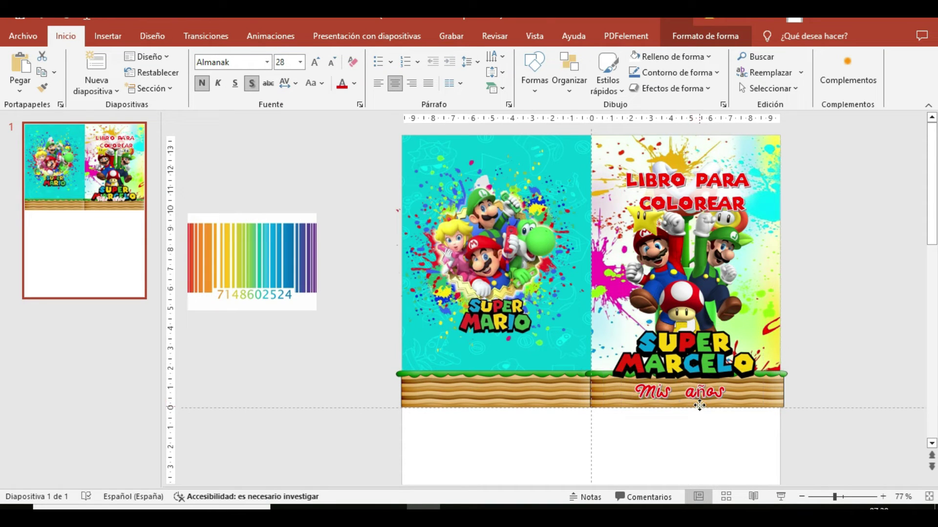
pyautogui.moveTo(699, 405); pyautogui.dragTo(701, 406)
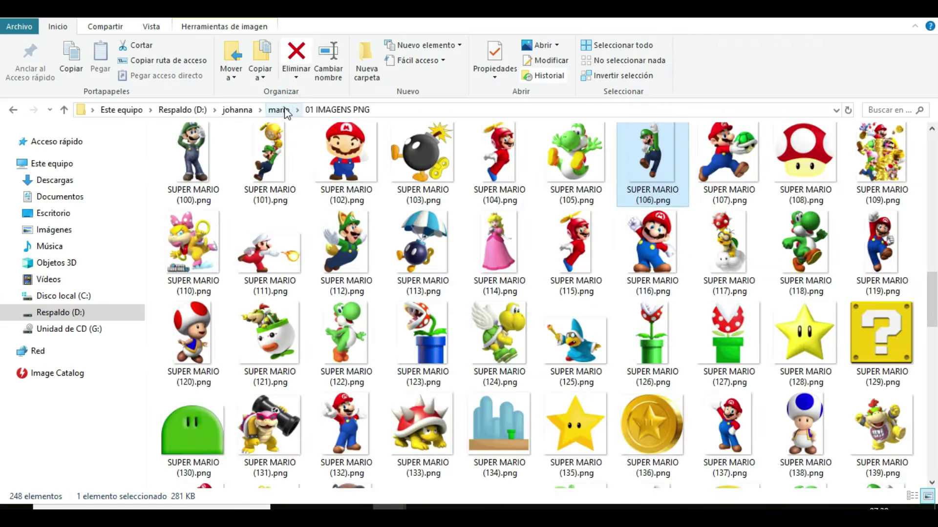
pyautogui.click(278, 110)
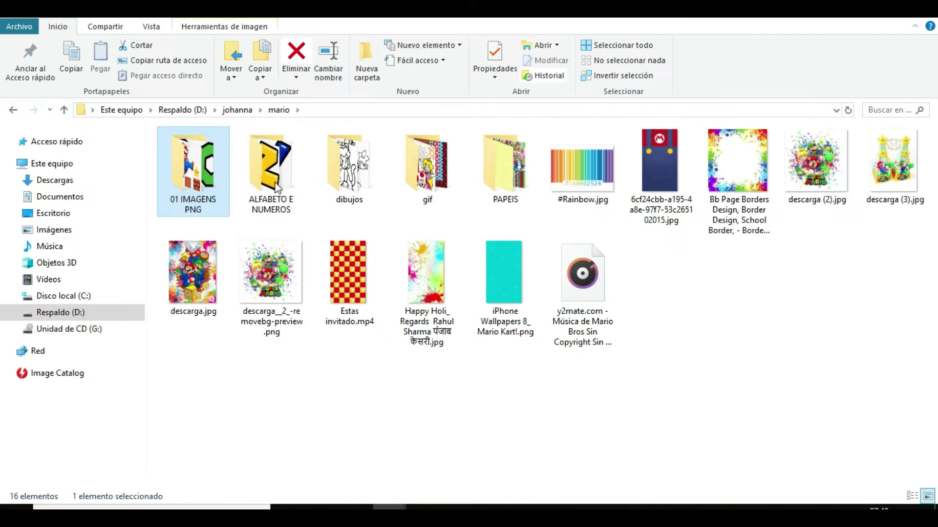
# Bring the green 4 from ALFABETO E NUMEROS onto the slide, sized 1,79 x 1,54 cm, between Mis and años
pyautogui.doubleClick(273, 181)
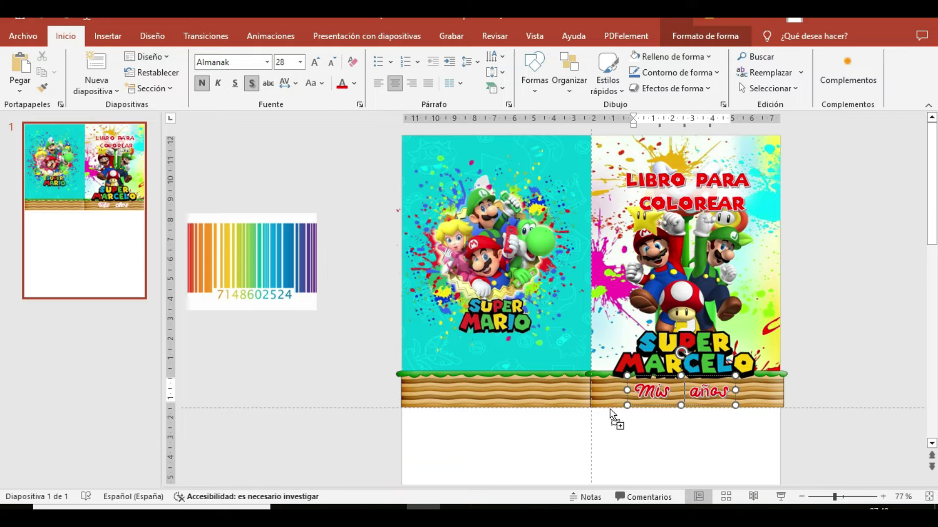
pyautogui.moveTo(442, 171)
pyautogui.mouseDown()
pyautogui.moveTo(677, 408)
pyautogui.moveTo(538, 247)
pyautogui.mouseUp()
pyautogui.moveTo(523, 229)
pyautogui.mouseDown()
pyautogui.moveTo(687, 286)
pyautogui.moveTo(668, 303)
pyautogui.mouseUp()
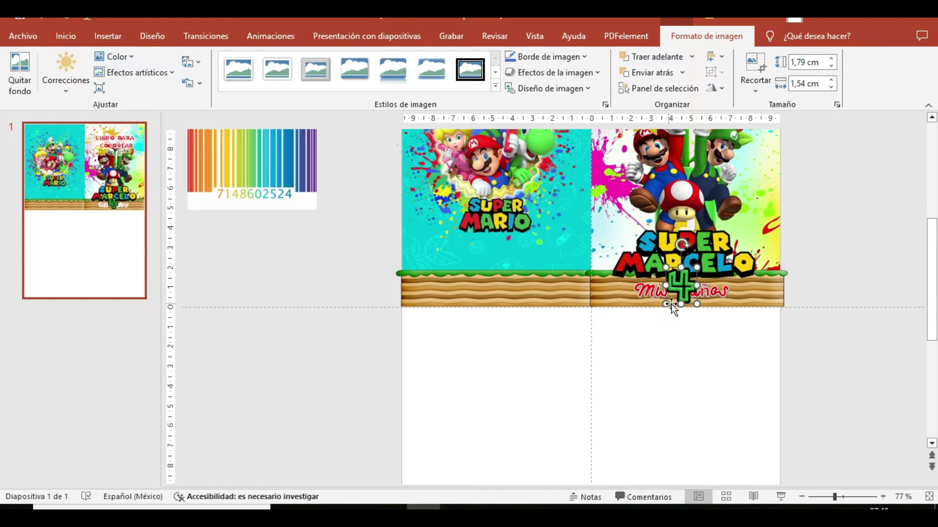
# Shrink the rainbow barcode, bring it to the front, and set it on the back cover's bottom strip
pyautogui.click(671, 304)
pyautogui.click(620, 120)
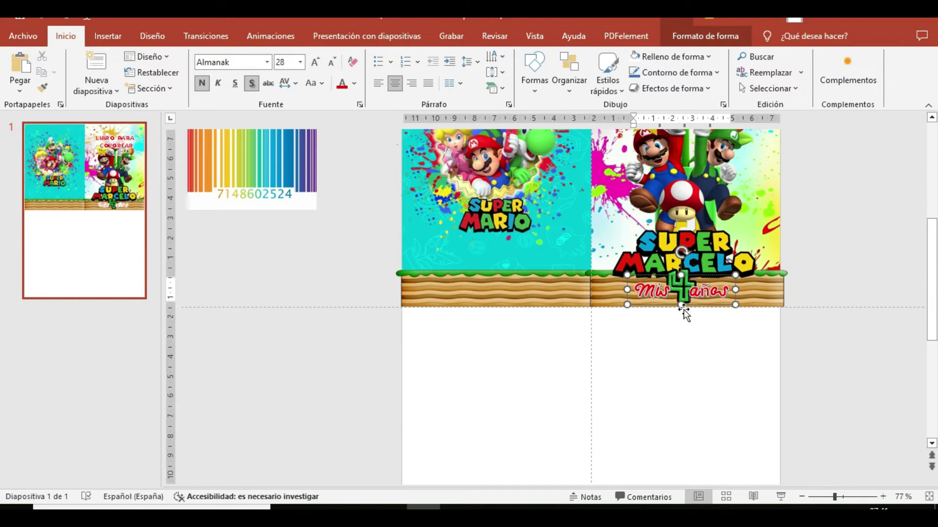
pyautogui.click(684, 278)
pyautogui.click(842, 383)
pyautogui.scroll(2, 842, 382)
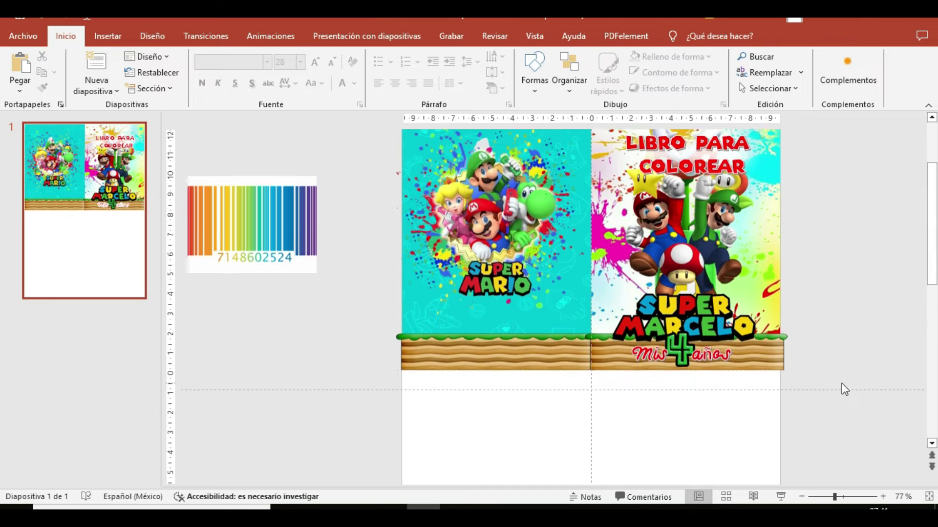
pyautogui.scroll(1, 842, 383)
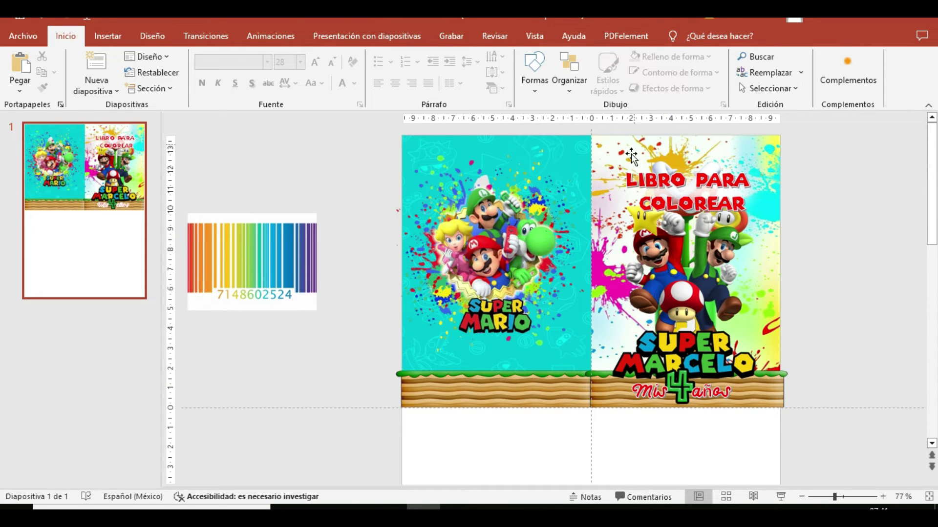
pyautogui.click(278, 271)
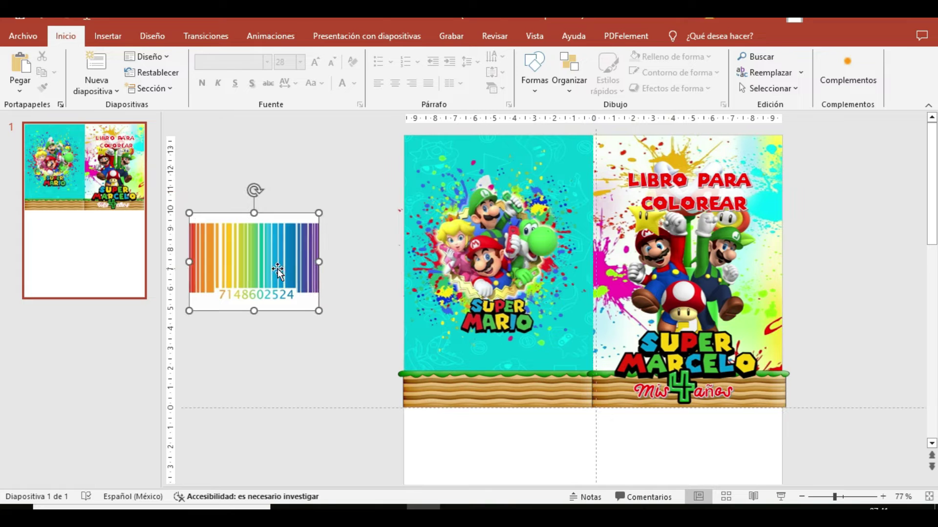
pyautogui.moveTo(189, 213)
pyautogui.mouseDown()
pyautogui.moveTo(264, 273)
pyautogui.moveTo(441, 358)
pyautogui.moveTo(334, 349)
pyautogui.mouseUp()
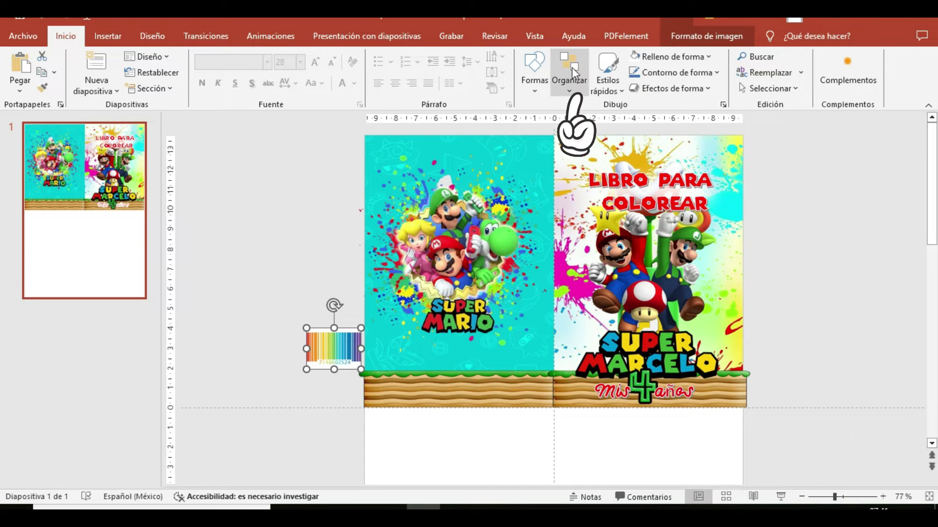
pyautogui.click(574, 93)
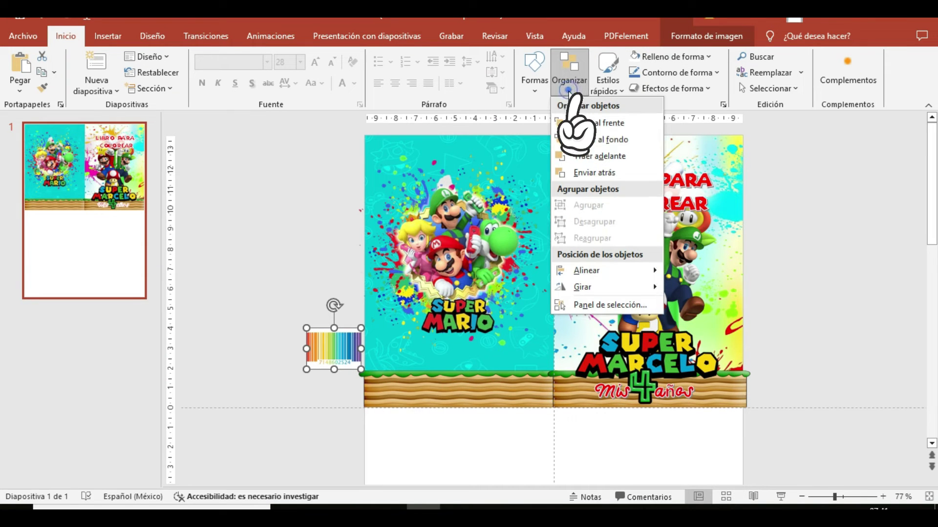
pyautogui.click(610, 123)
pyautogui.moveTo(322, 342); pyautogui.dragTo(501, 374)
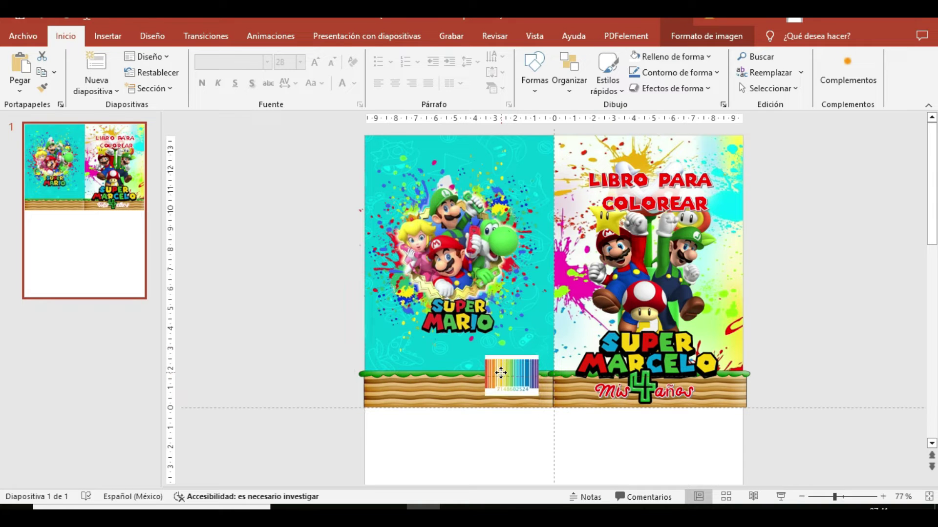
pyautogui.click(475, 293)
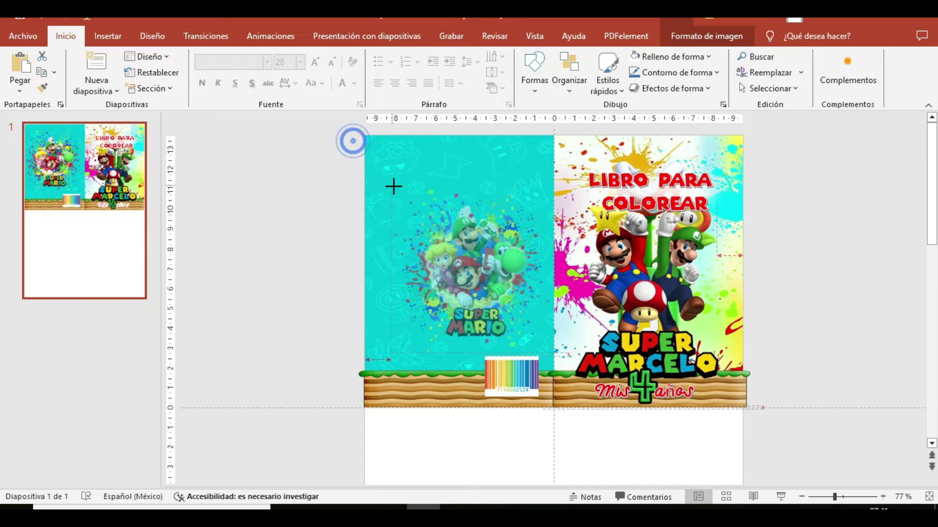
# Shrink the back-cover Mario image and add a pasted title reading 'GRACIAS POR VENIR' above it
pyautogui.moveTo(354, 144)
pyautogui.mouseDown()
pyautogui.moveTo(401, 198)
pyautogui.moveTo(391, 195)
pyautogui.mouseUp()
pyautogui.hotkey('ctrl', 'v')
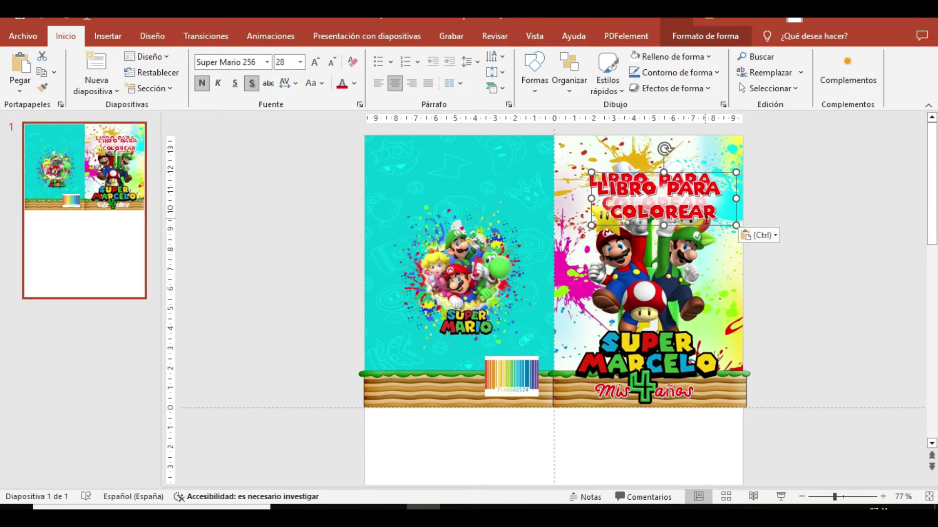
pyautogui.moveTo(708, 226); pyautogui.dragTo(514, 222)
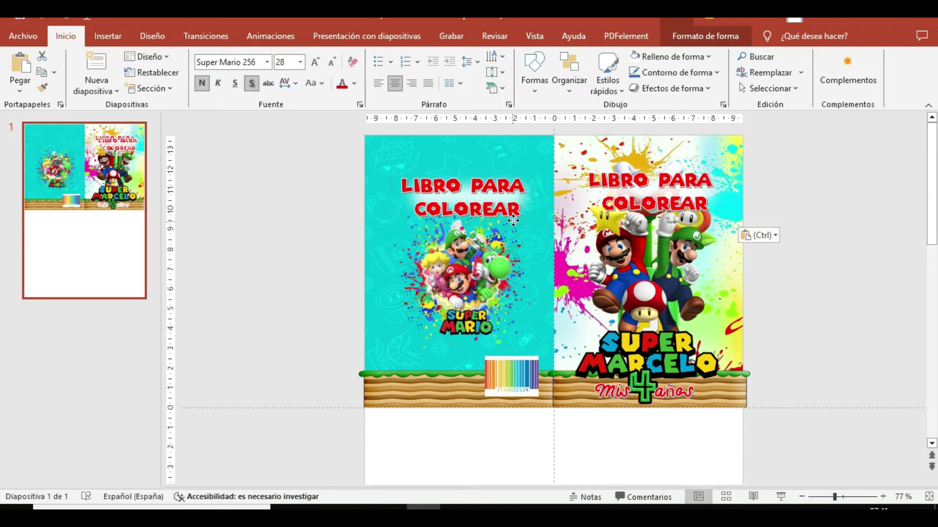
pyautogui.click(446, 196)
pyautogui.hotkey('ctrl', 'a')
pyautogui.write('GRACIAS POR VEN')
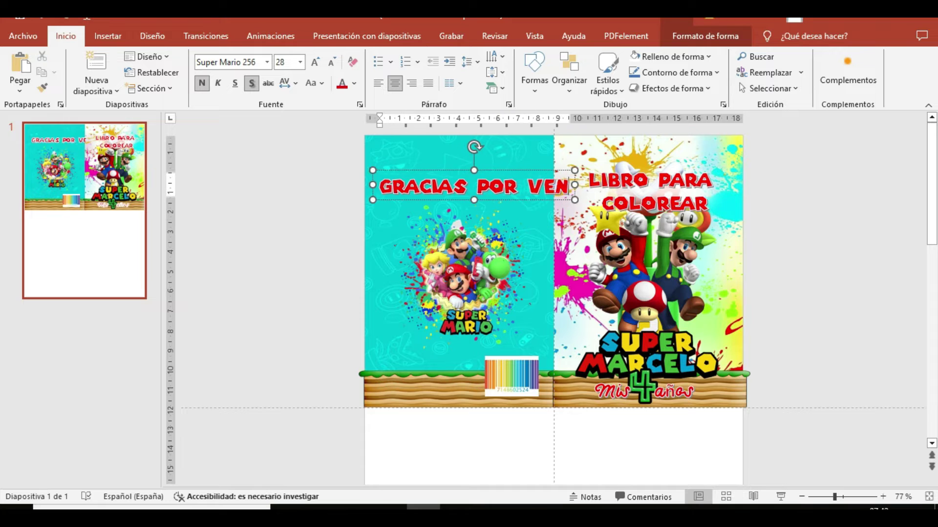
pyautogui.write('IR')
pyautogui.click(450, 215)
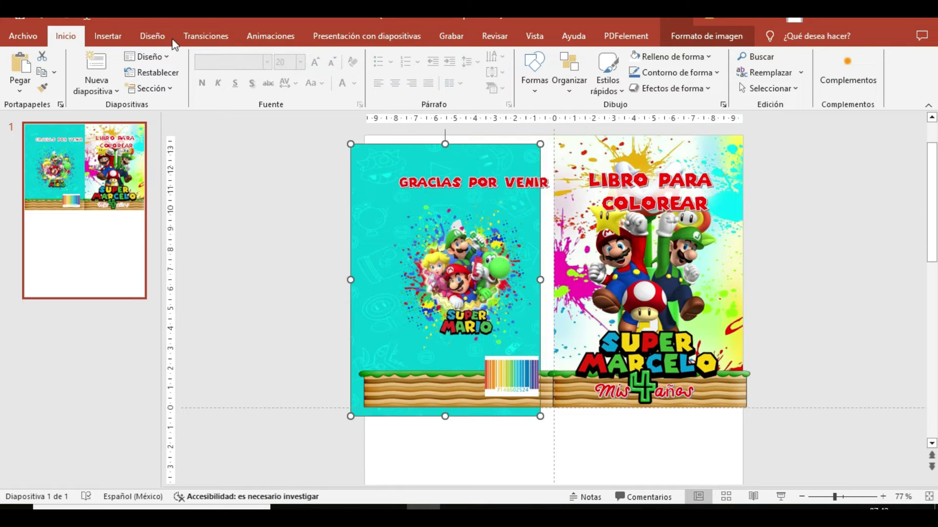
pyautogui.click(450, 201)
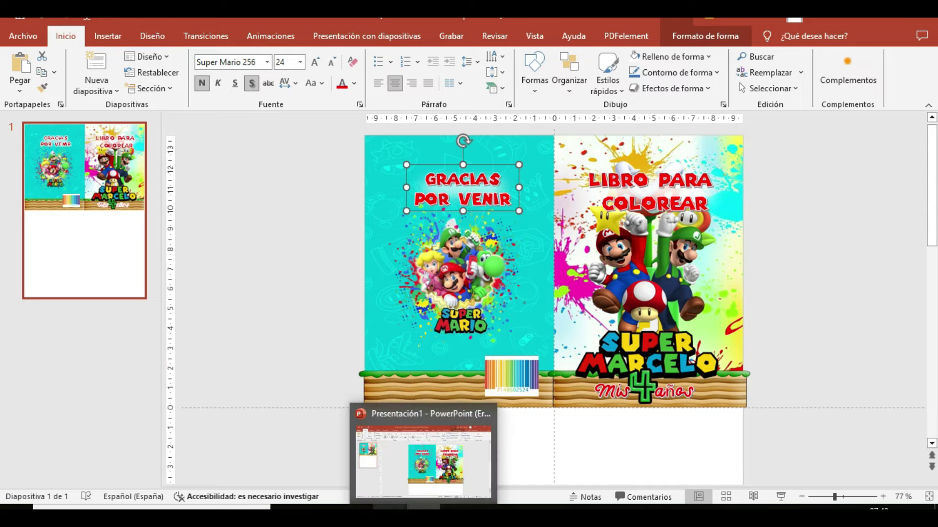
# Drag the JL logo from johanna's logo JL folder onto the slide
pyautogui.click(373, 484)
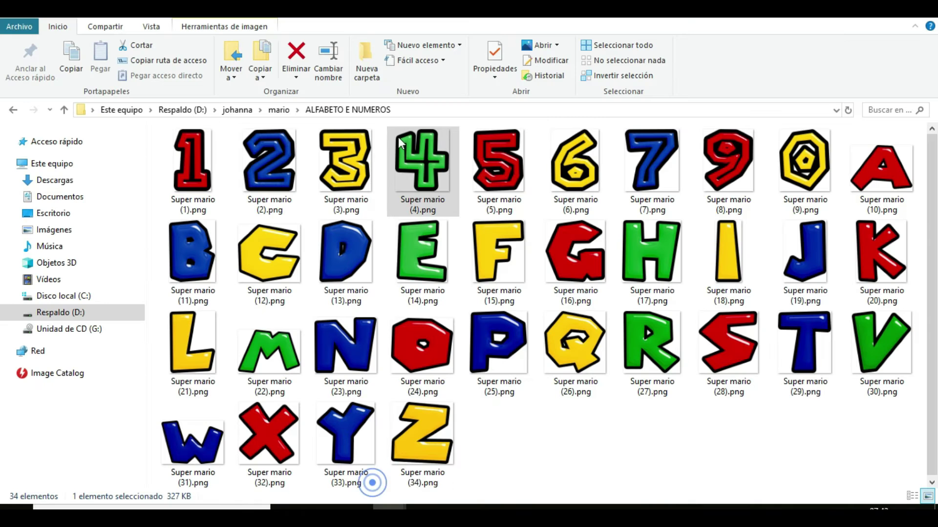
pyautogui.click(235, 110)
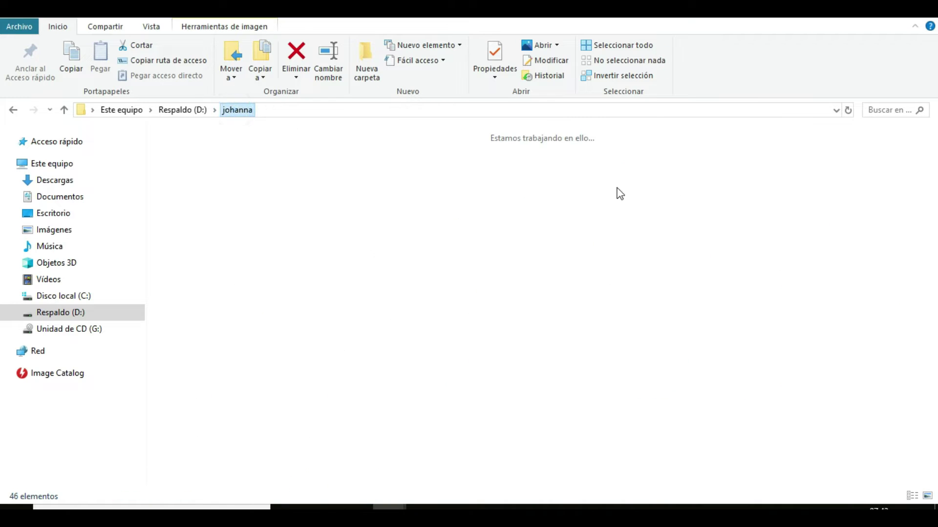
pyautogui.doubleClick(596, 149)
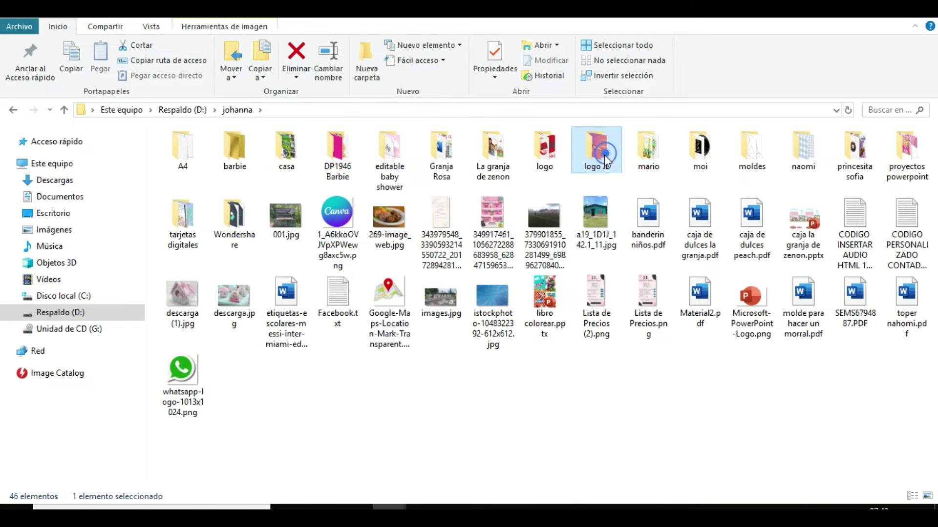
pyautogui.moveTo(584, 257)
pyautogui.mouseDown()
pyautogui.moveTo(416, 483)
pyautogui.moveTo(452, 373)
pyautogui.mouseUp()
# Resize the JL logo to 3,98 x 3,98 cm and place it on the back-cover strip, left of the barcode
pyautogui.moveTo(685, 438); pyautogui.dragTo(502, 255)
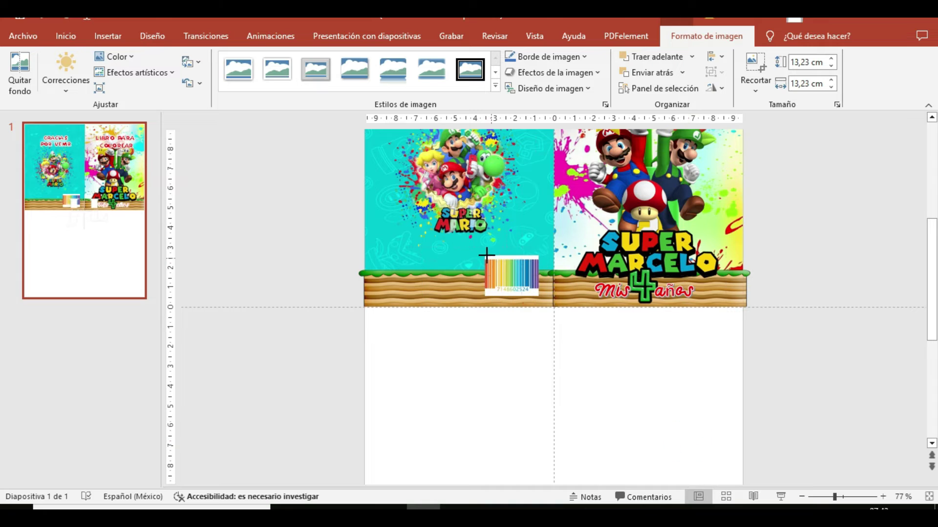
pyautogui.moveTo(464, 230); pyautogui.dragTo(420, 286)
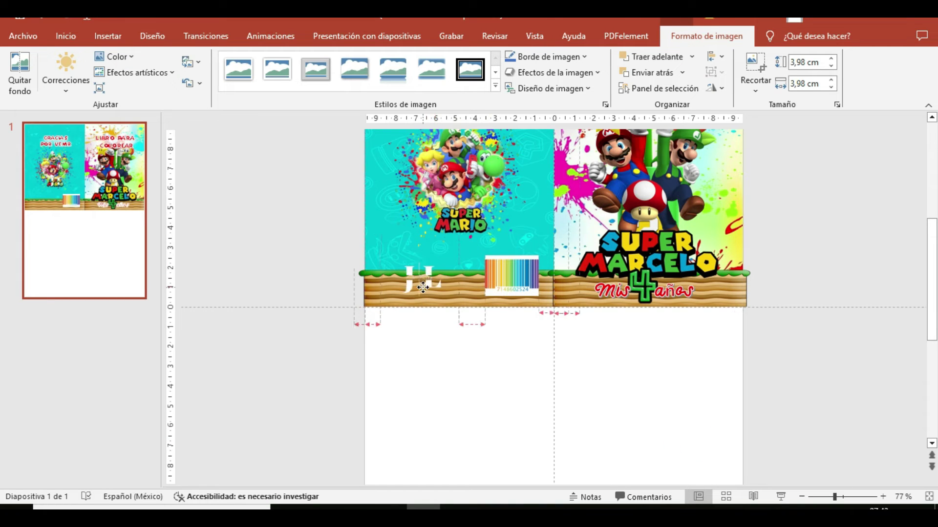
pyautogui.keyDown('ctrl'); pyautogui.scroll(-2, 523, 273); pyautogui.keyUp('ctrl')
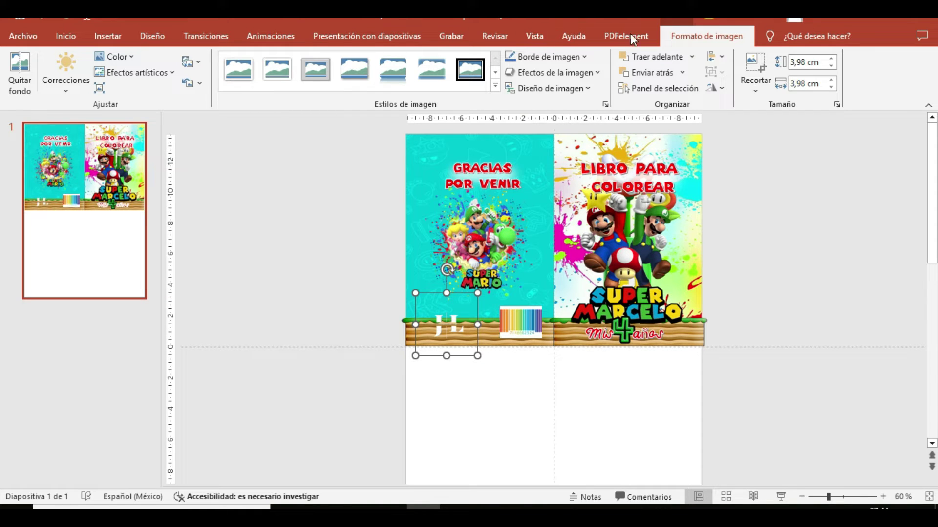
pyautogui.click(103, 36)
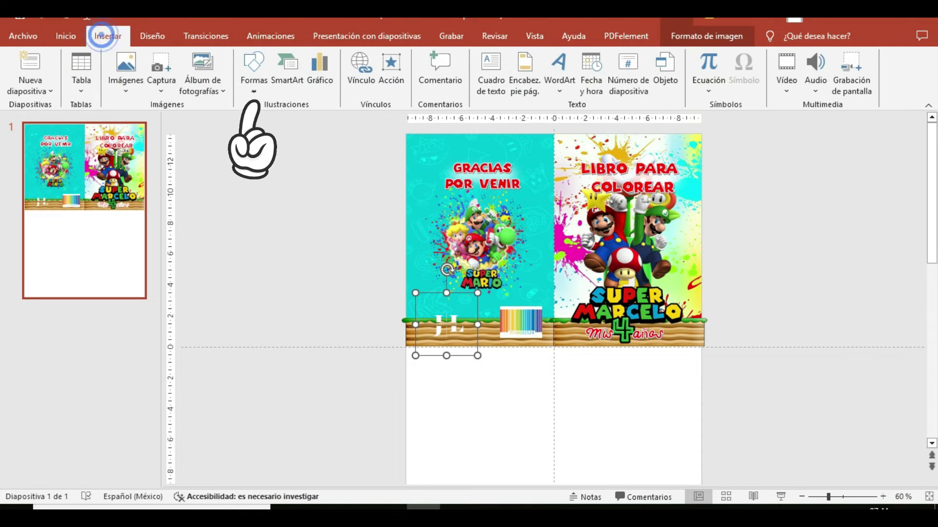
# Draw a diagonal stripe shape across the front cover's top-left corner, filled green with no outline
pyautogui.click(253, 78)
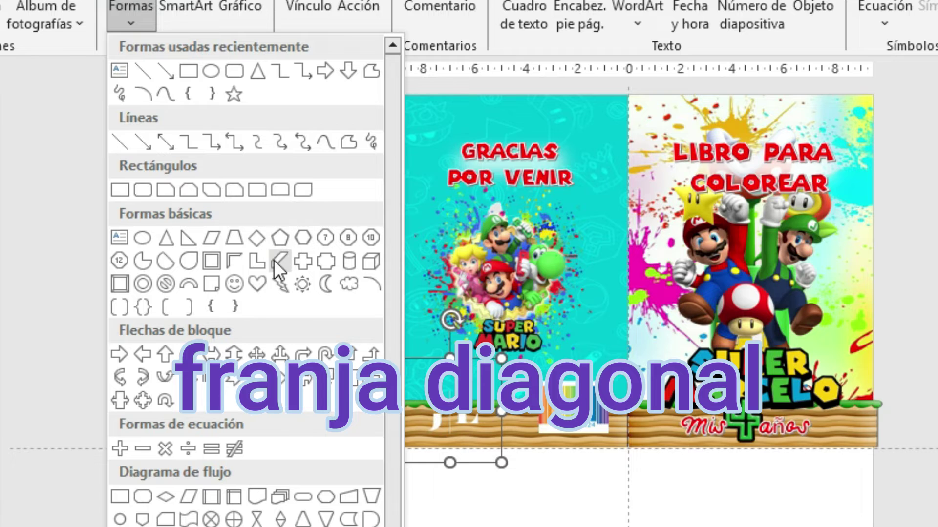
pyautogui.click(276, 260)
pyautogui.moveTo(600, 132); pyautogui.dragTo(552, 184)
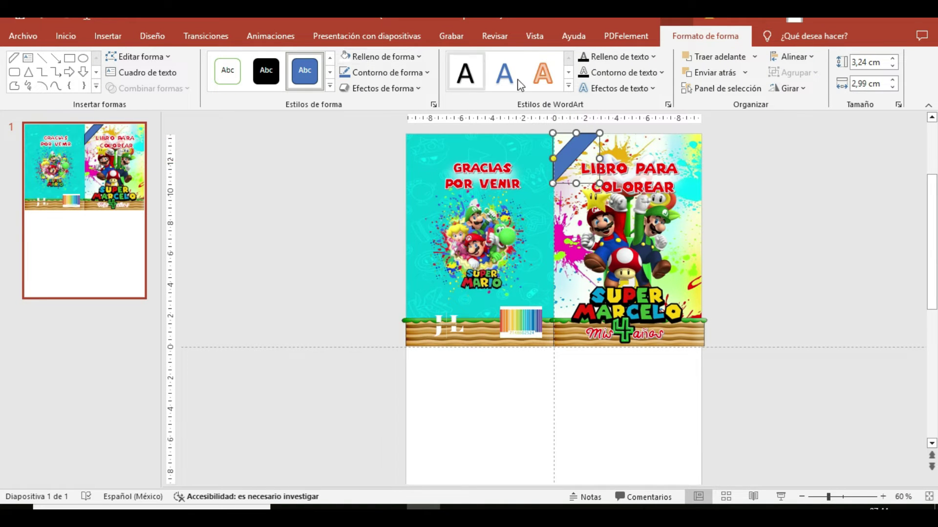
pyautogui.click(381, 56)
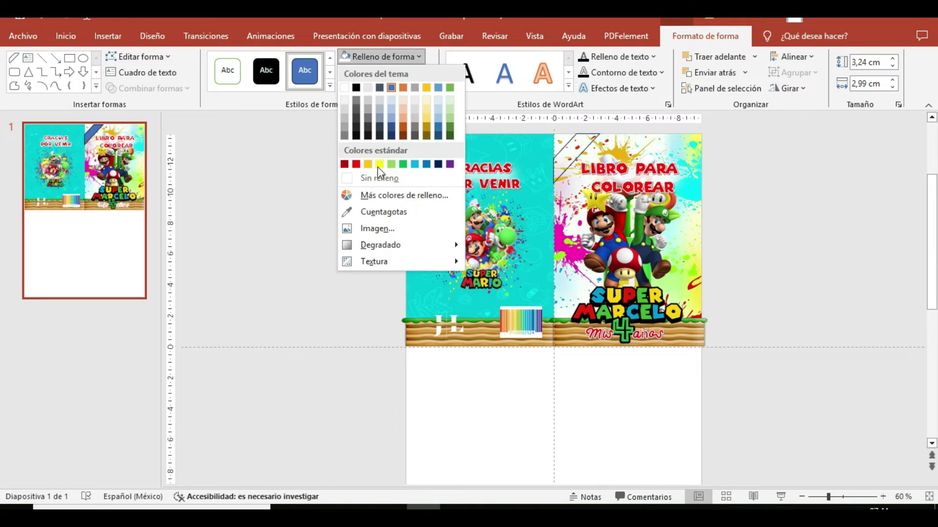
pyautogui.click(402, 164)
pyautogui.click(417, 56)
pyautogui.click(418, 55)
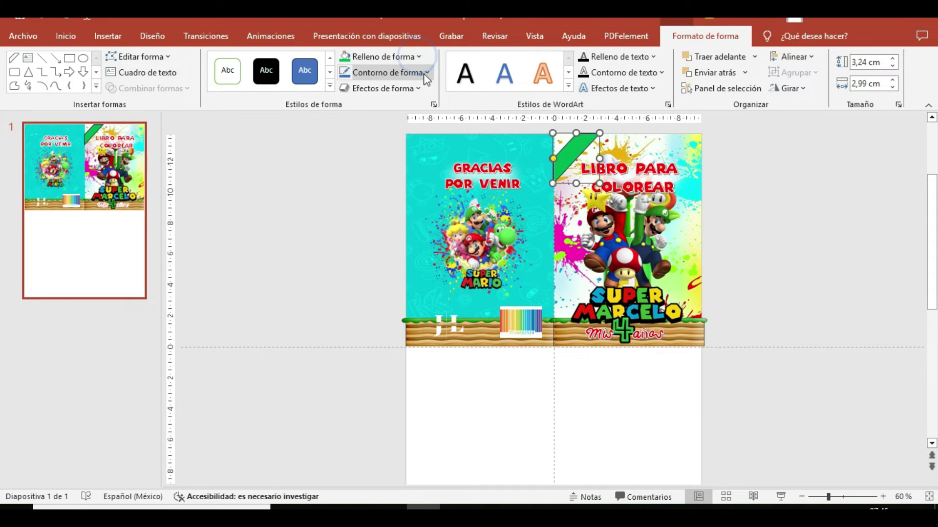
pyautogui.click(426, 72)
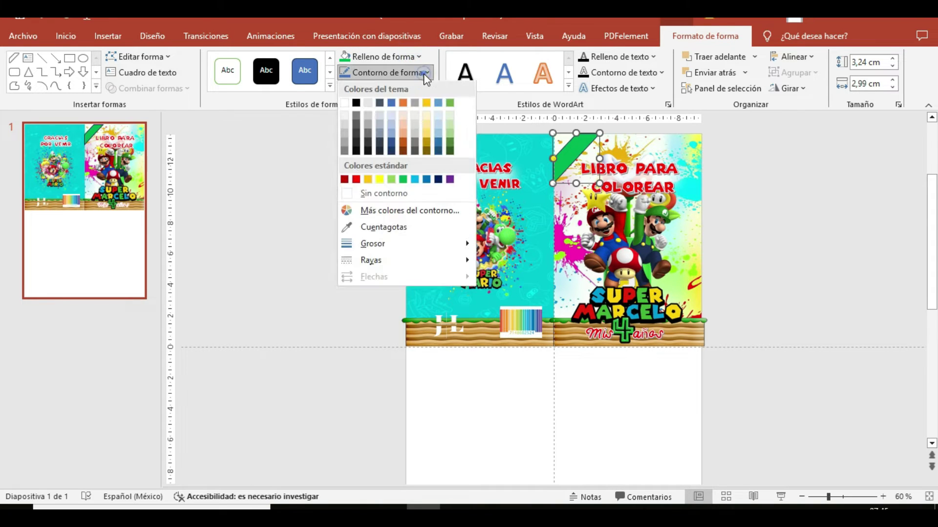
pyautogui.click(388, 194)
# Add the rotated EDICION ESPECIAL text at size 9 with yellow fill and a new text colour
pyautogui.hotkey('ctrl', 'v')
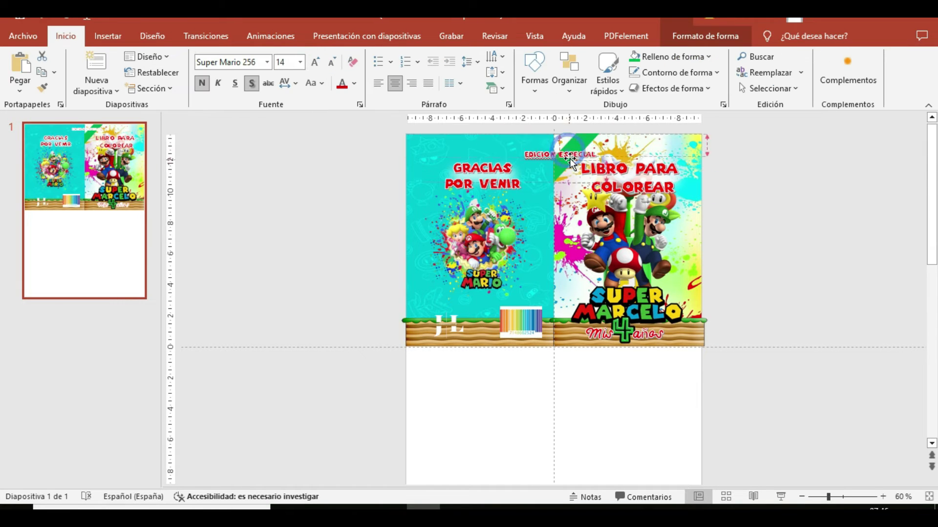
pyautogui.click(331, 62)
pyautogui.click(332, 62)
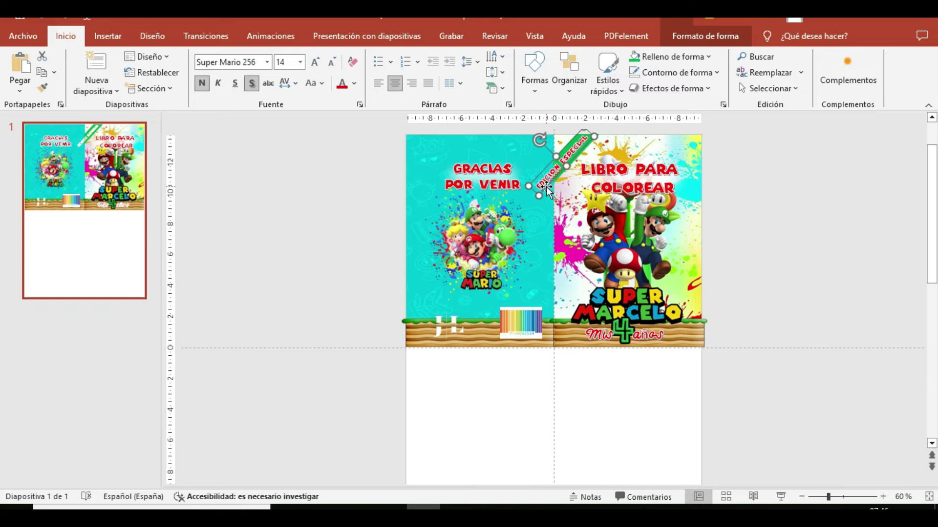
pyautogui.click(332, 62)
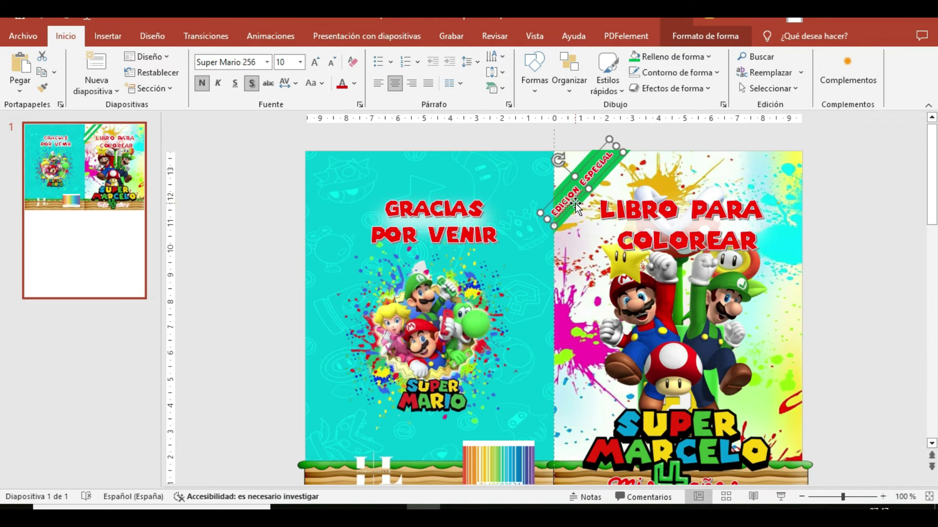
pyautogui.click(332, 62)
pyautogui.click(705, 36)
pyautogui.click(380, 56)
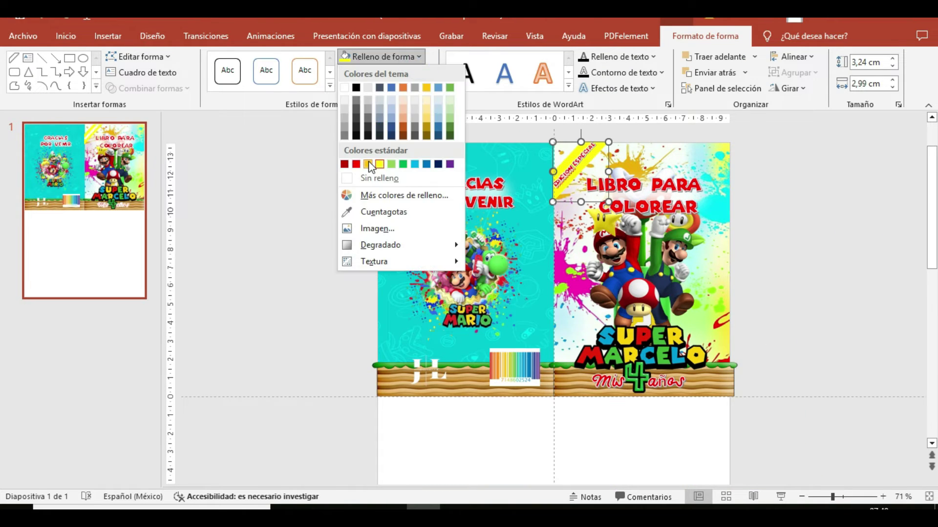
pyautogui.click(373, 166)
pyautogui.click(578, 167)
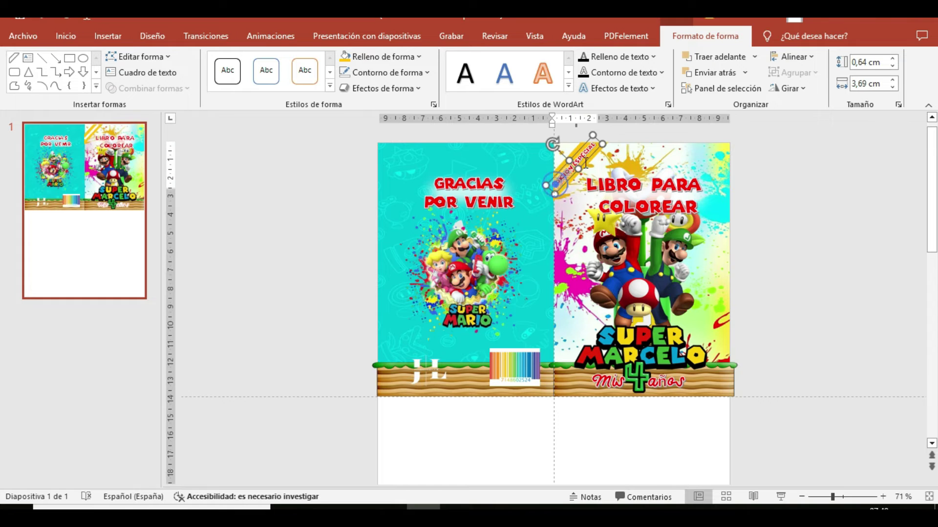
pyautogui.click(74, 35)
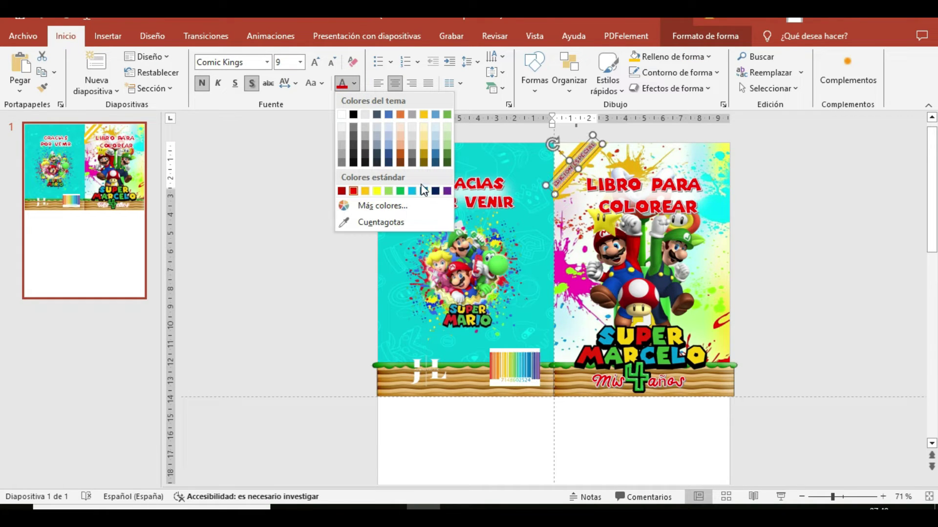
pyautogui.click(681, 296)
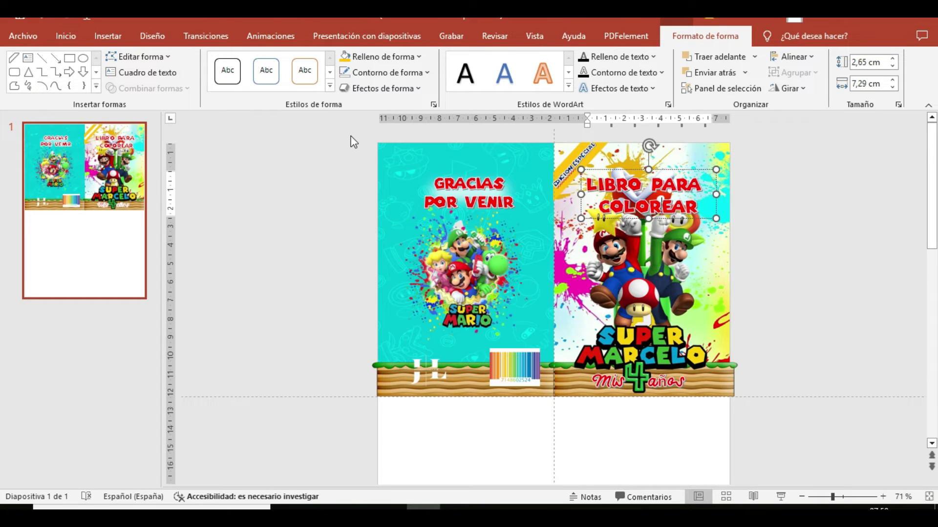
# Copy every object on the cover spread and paste the duplicate directly below the original
pyautogui.moveTo(349, 132); pyautogui.dragTo(808, 443)
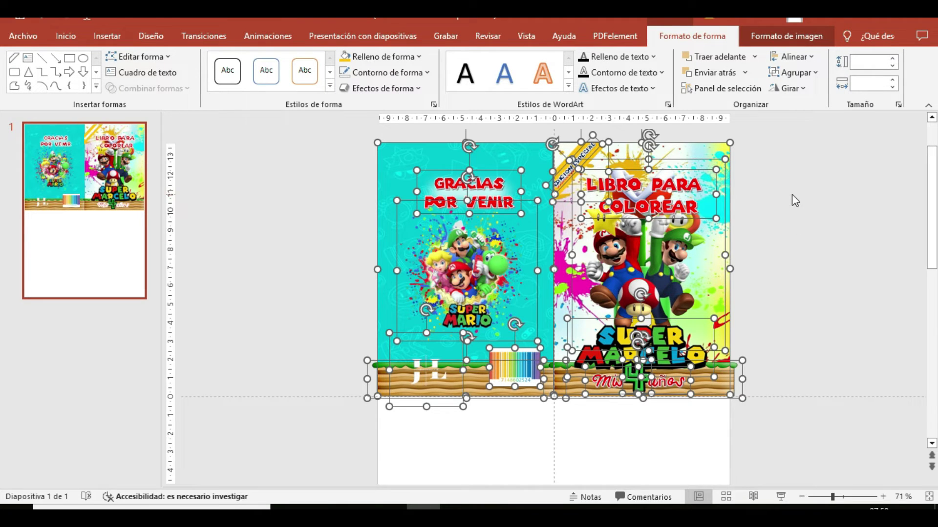
pyautogui.hotkey('ctrl', 'c')
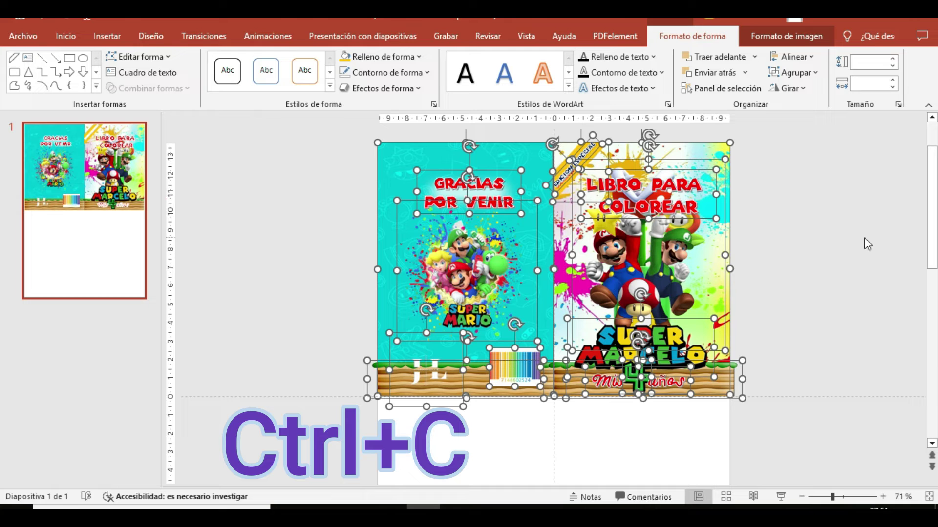
pyautogui.hotkey('ctrl', 'v')
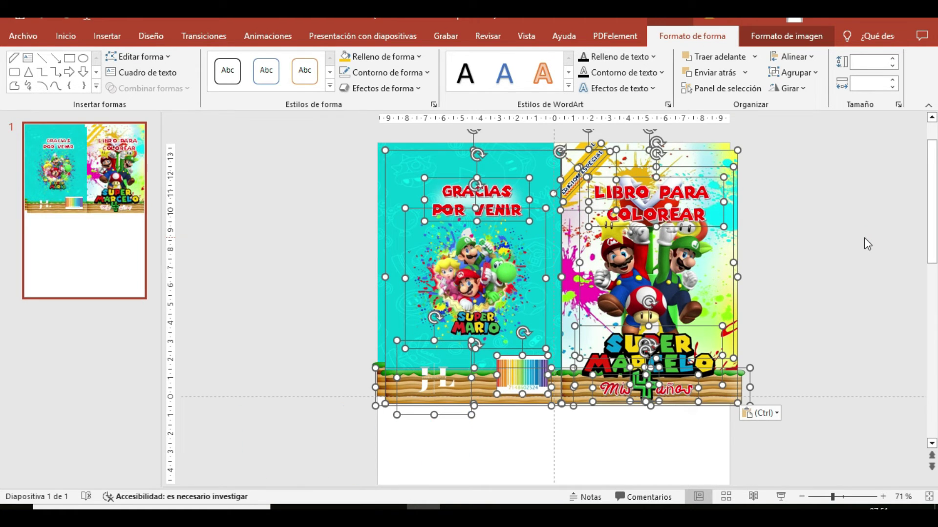
pyautogui.moveTo(715, 283); pyautogui.dragTo(708, 400)
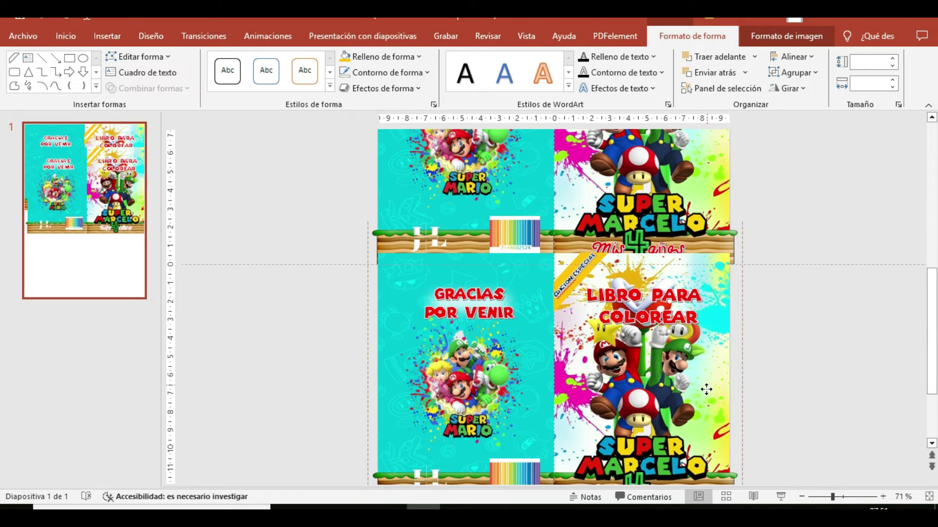
pyautogui.click(828, 320)
# Add five Blank-layout slides after the cover slide, bringing the presentation to six slides
pyautogui.scroll(3, 828, 320)
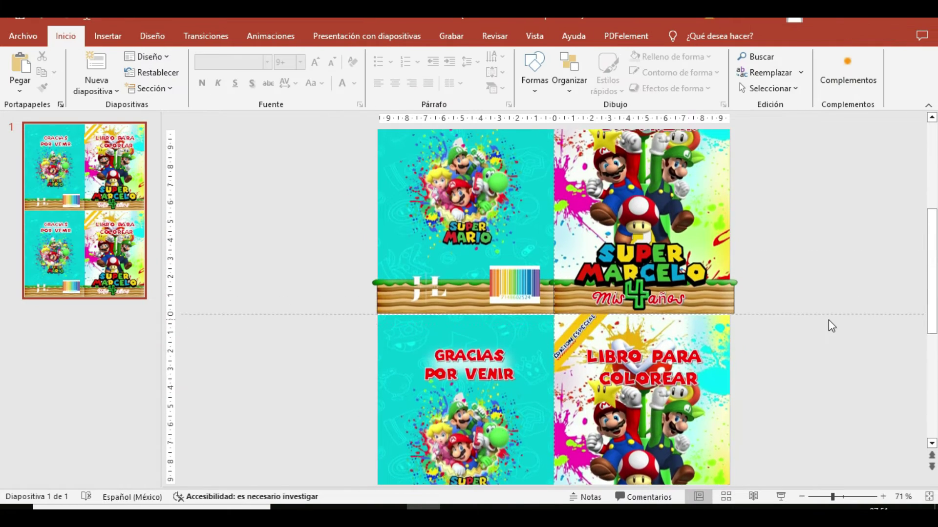
pyautogui.scroll(-2, 829, 321)
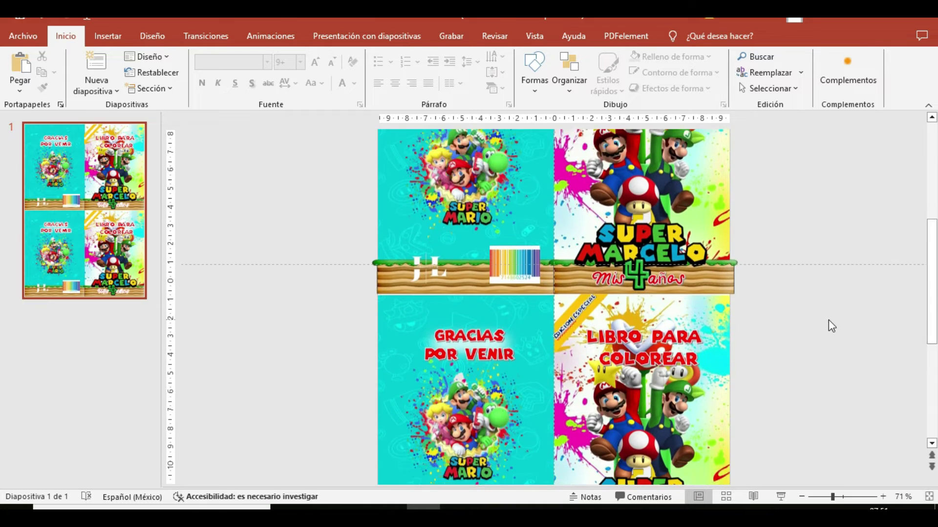
pyautogui.scroll(-2, 829, 321)
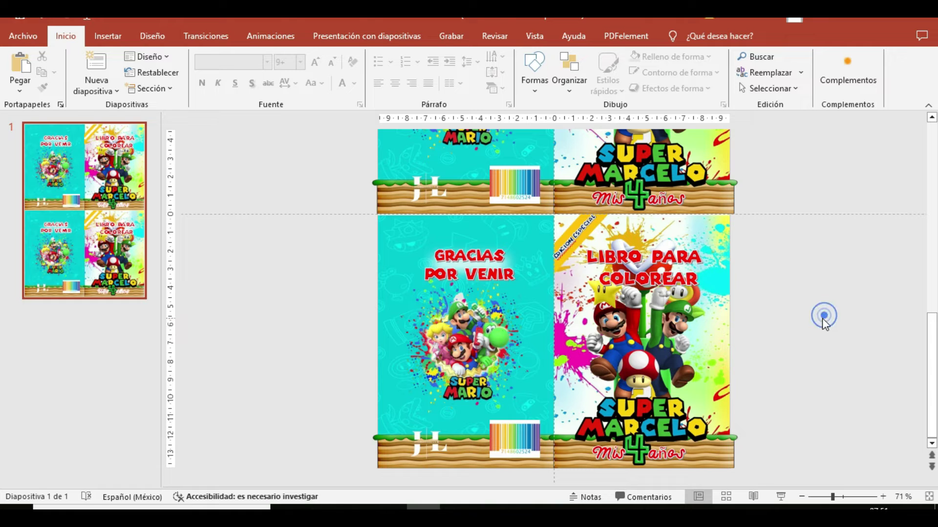
pyautogui.click(81, 379)
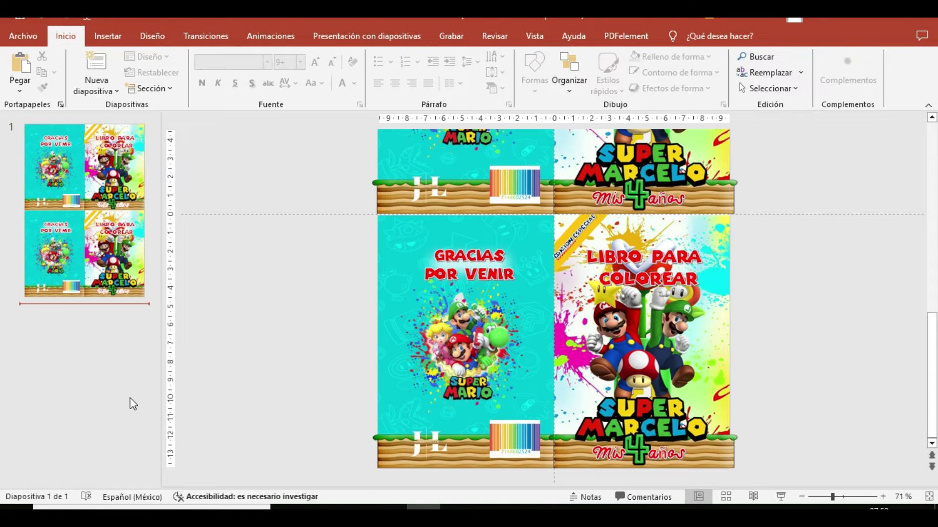
pyautogui.click(100, 92)
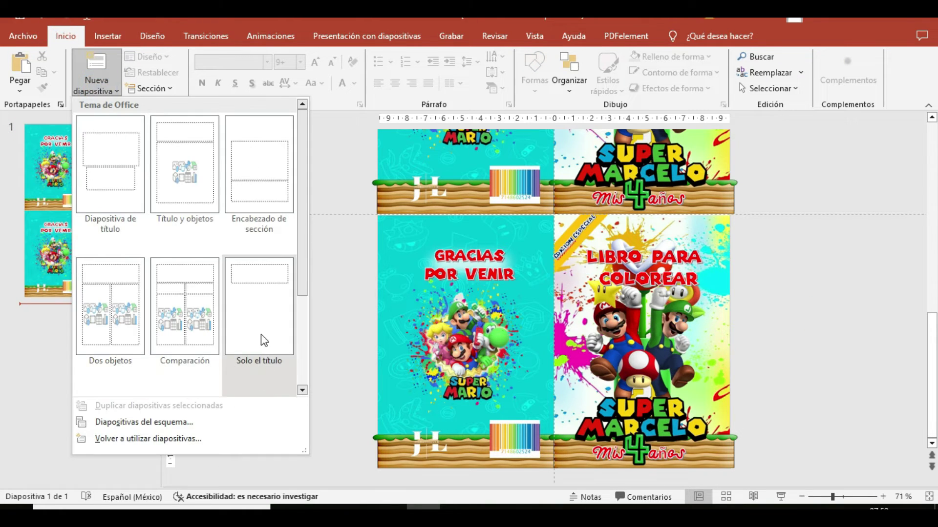
pyautogui.scroll(-1, 261, 334)
pyautogui.click(114, 302)
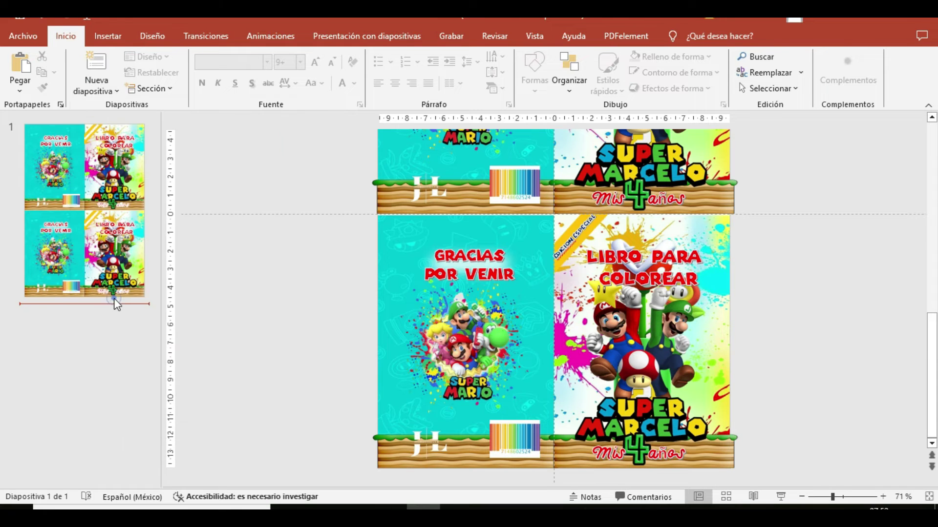
pyautogui.click(100, 92)
pyautogui.click(150, 406)
pyautogui.click(100, 91)
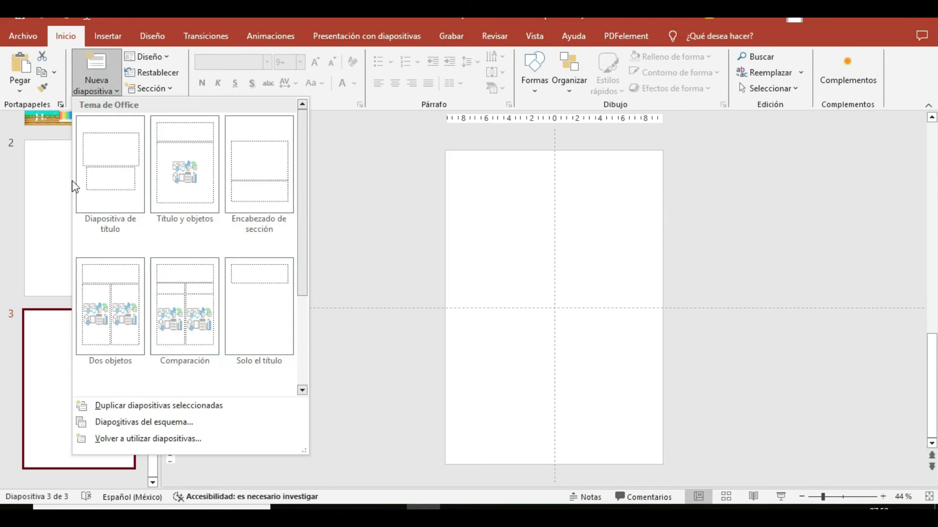
pyautogui.click(111, 176)
pyautogui.click(107, 90)
pyautogui.click(118, 181)
pyautogui.click(101, 91)
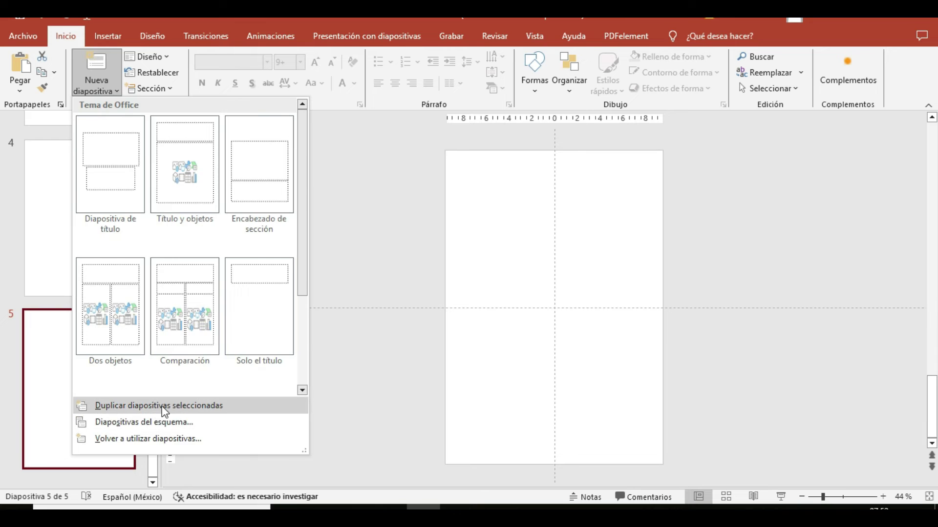
pyautogui.click(164, 408)
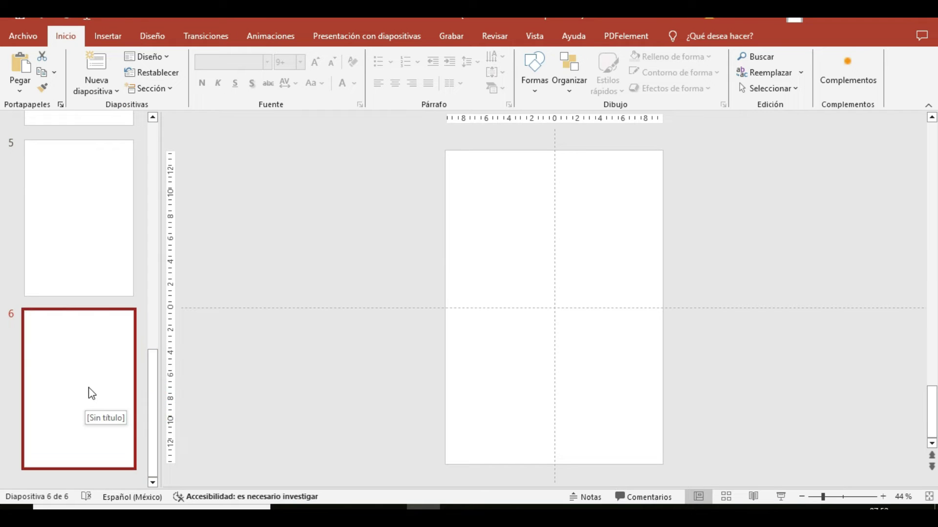
# Select slide 2 and bring the mario folder up in File Explorer
pyautogui.scroll(5, 90, 390)
pyautogui.scroll(2, 89, 391)
pyautogui.scroll(-4, 89, 390)
pyautogui.scroll(-2, 91, 387)
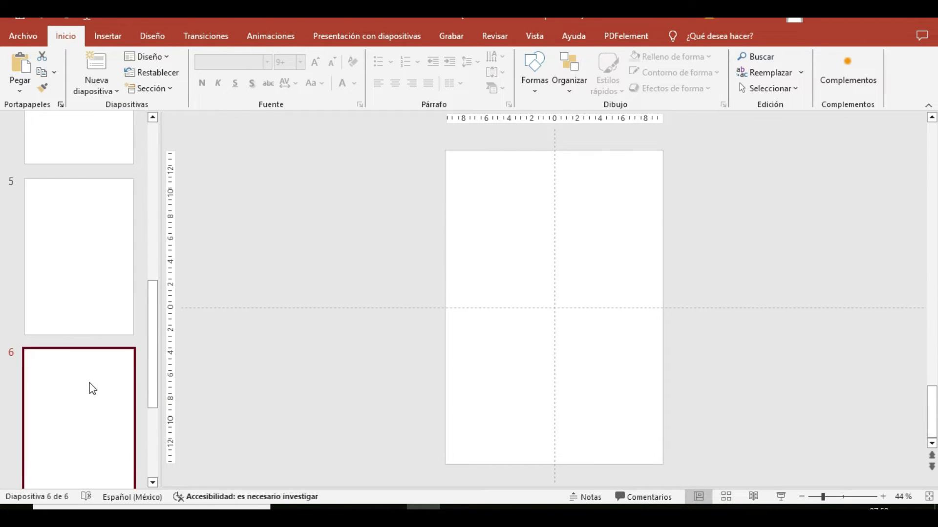
pyautogui.scroll(2, 90, 388)
pyautogui.scroll(5, 90, 387)
pyautogui.click(89, 385)
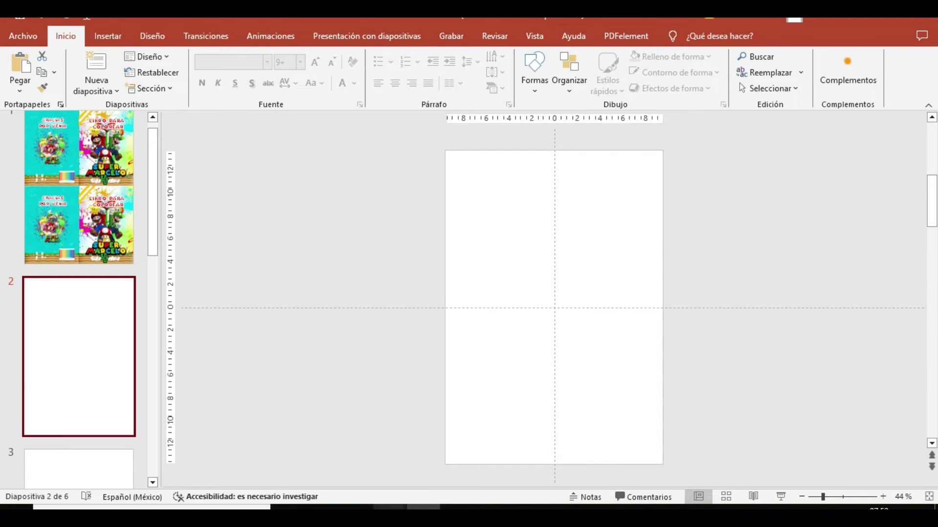
pyautogui.click(315, 454)
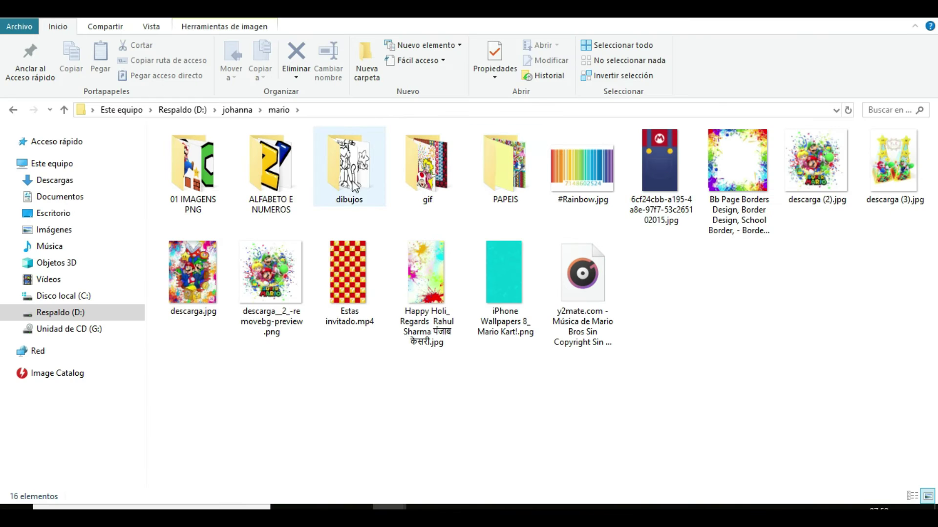
# Drag the first four colouring images from the dibujos folder onto slide 2
pyautogui.doubleClick(350, 180)
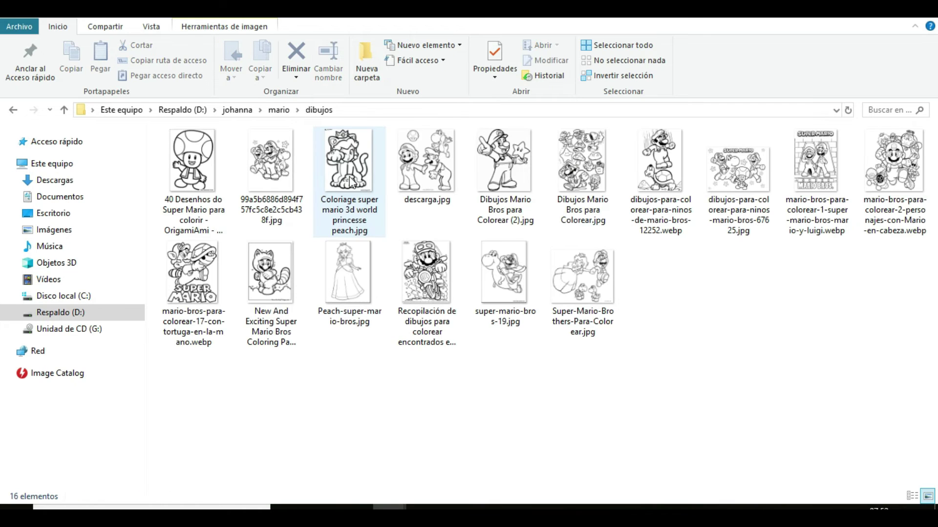
pyautogui.moveTo(150, 124); pyautogui.dragTo(423, 206)
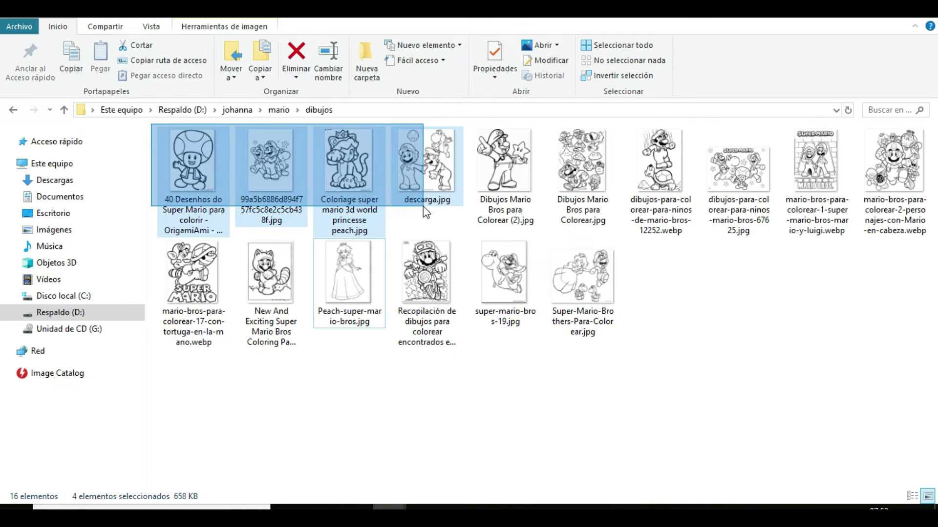
pyautogui.moveTo(418, 166); pyautogui.dragTo(507, 304)
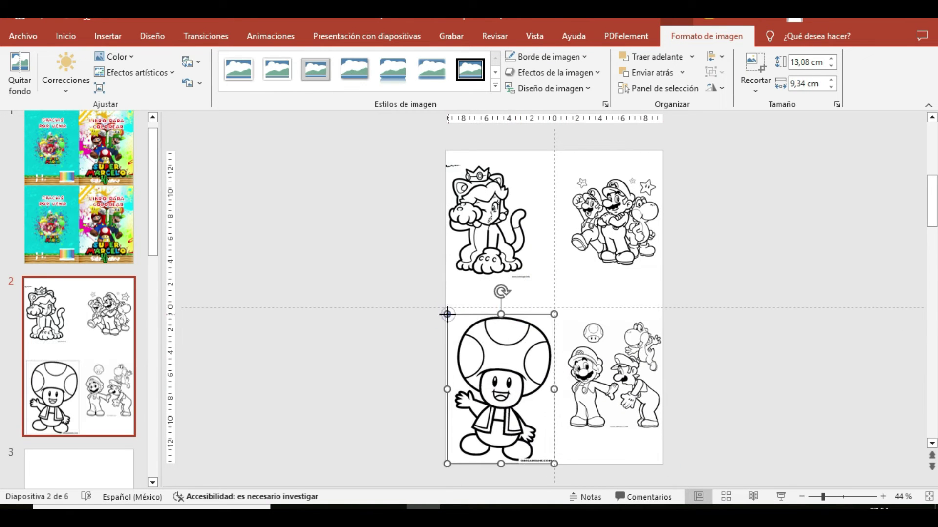
# Enlarge the Toad, Peach and Luigi pictures on slide 2 to fill their quarters
pyautogui.moveTo(447, 314); pyautogui.dragTo(446, 309)
pyautogui.click(544, 278)
pyautogui.moveTo(544, 278); pyautogui.dragTo(555, 308)
pyautogui.click(567, 301)
pyautogui.moveTo(607, 397); pyautogui.dragTo(620, 405)
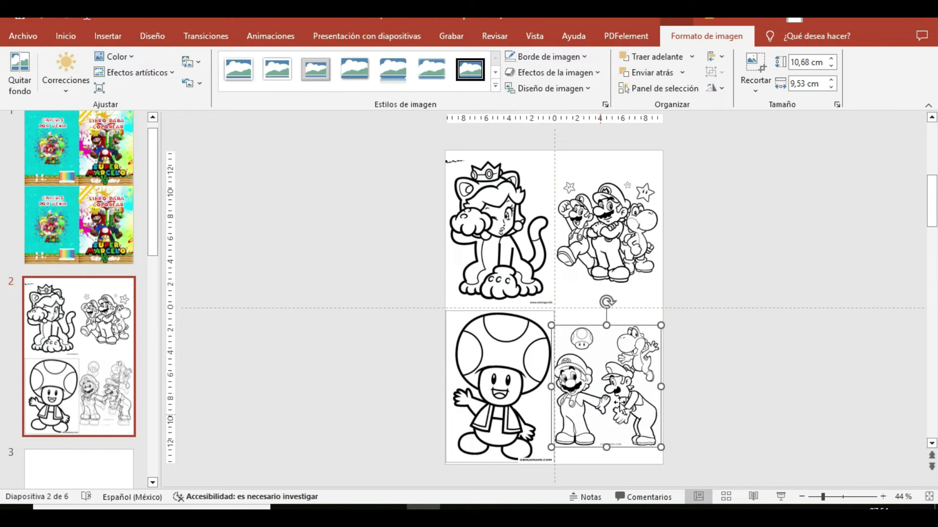
# Add four more Mario drawings to slide 3, resizing and cropping them to fit the quarters
pyautogui.click(78, 466)
pyautogui.moveTo(505, 185); pyautogui.dragTo(520, 351)
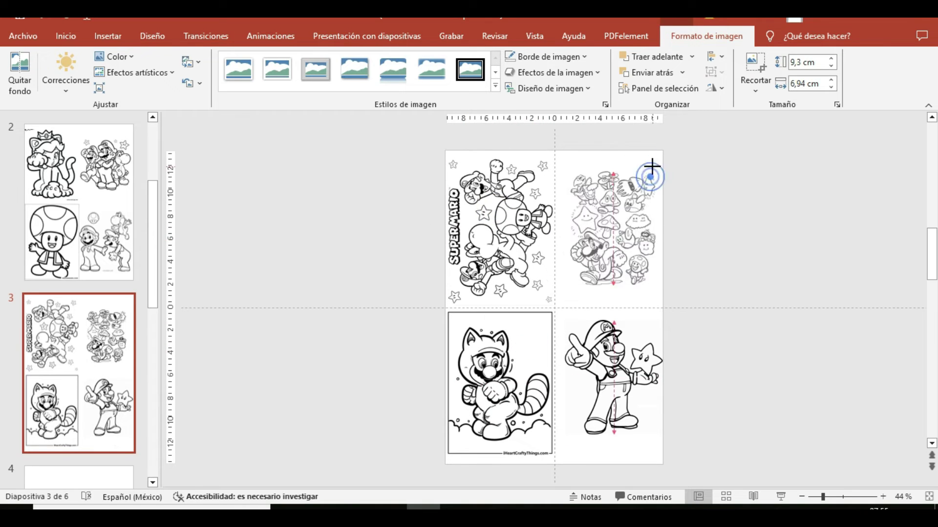
pyautogui.moveTo(652, 166); pyautogui.dragTo(663, 155)
pyautogui.moveTo(655, 434); pyautogui.dragTo(663, 447)
pyautogui.moveTo(499, 312); pyautogui.dragTo(500, 322)
pyautogui.press('Escape')
pyautogui.scroll(-2, 504, 342)
pyautogui.hotkey('alt', 'Tab')
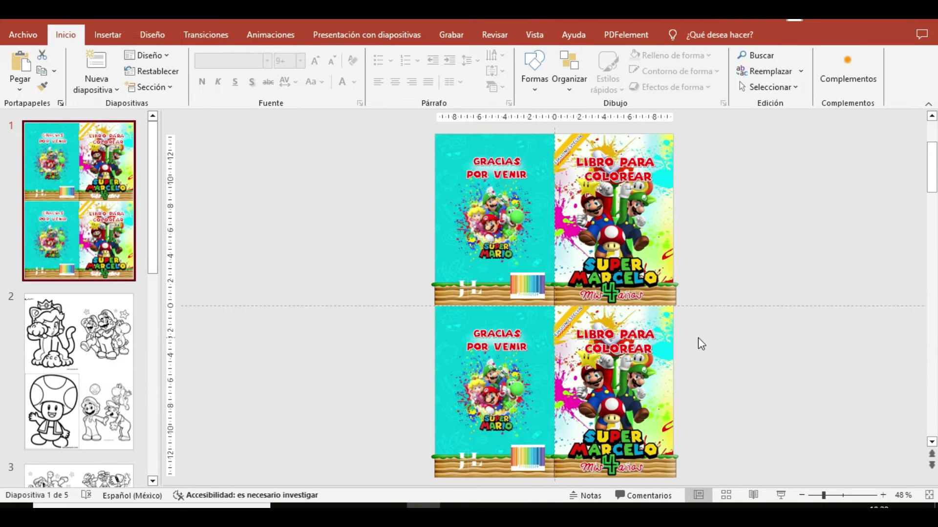
# Delete the duplicated cover shapes, pictures, ribbon and teal panel from slide 1's lower half
pyautogui.moveTo(718, 321); pyautogui.dragTo(386, 498)
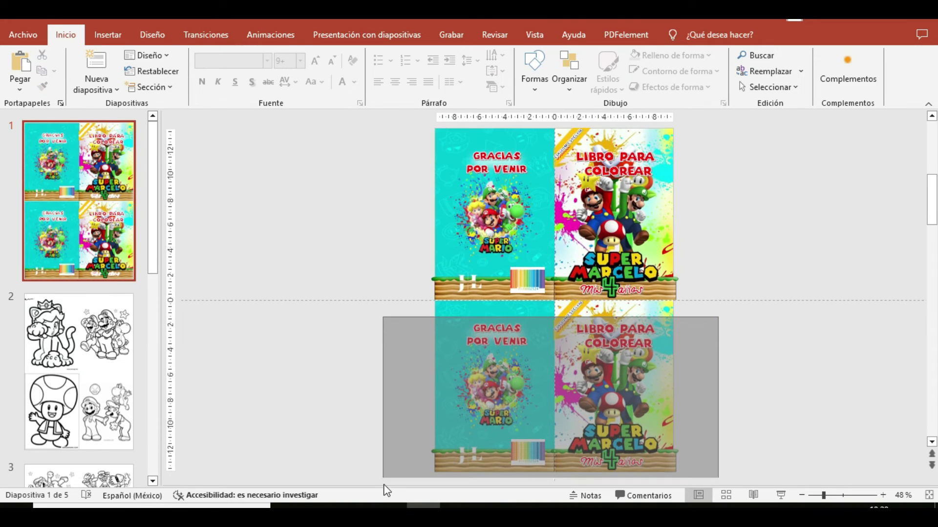
pyautogui.moveTo(386, 498); pyautogui.dragTo(383, 485)
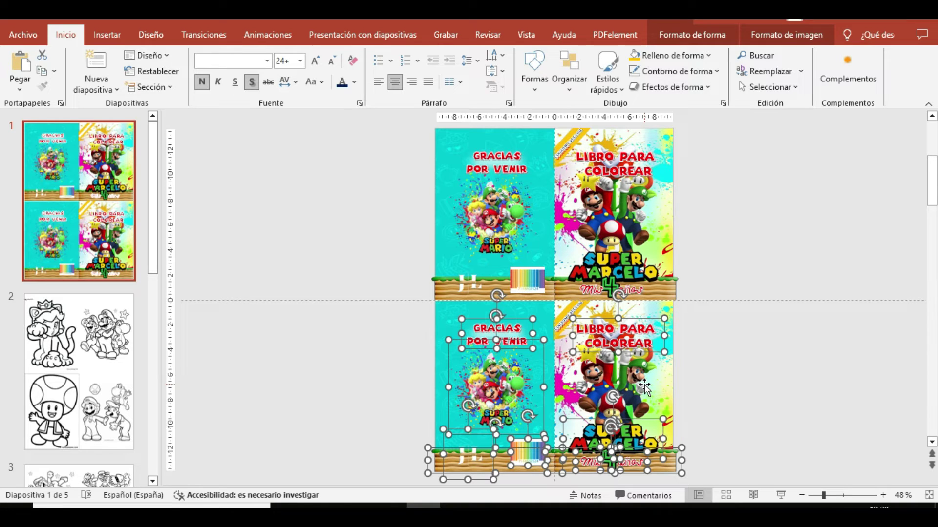
pyautogui.press('Delete')
pyautogui.moveTo(717, 328); pyautogui.dragTo(387, 484)
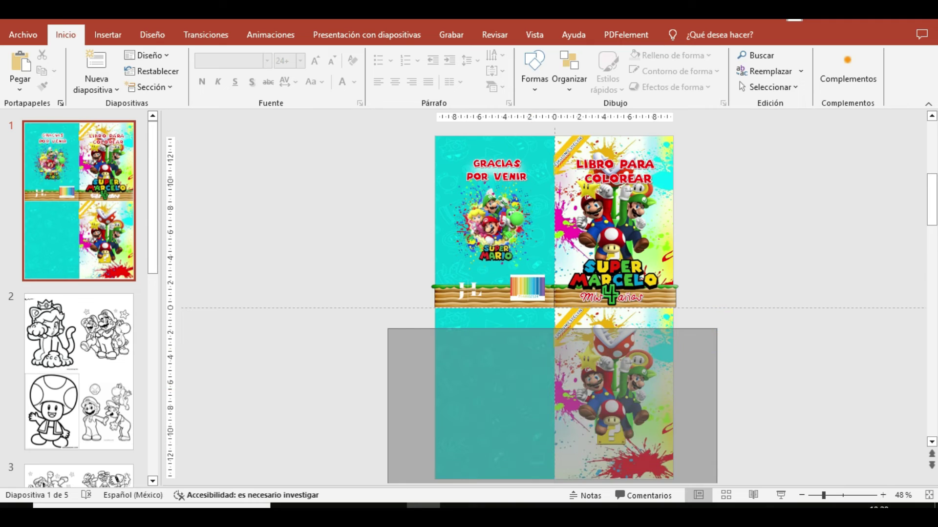
pyautogui.press('Delete')
pyautogui.press('Delete')
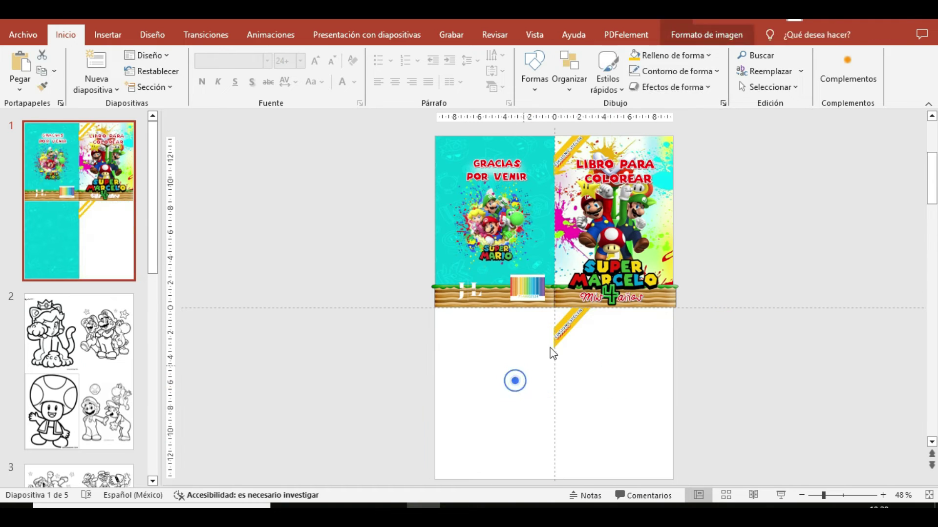
pyautogui.click(565, 330)
pyautogui.press('Delete')
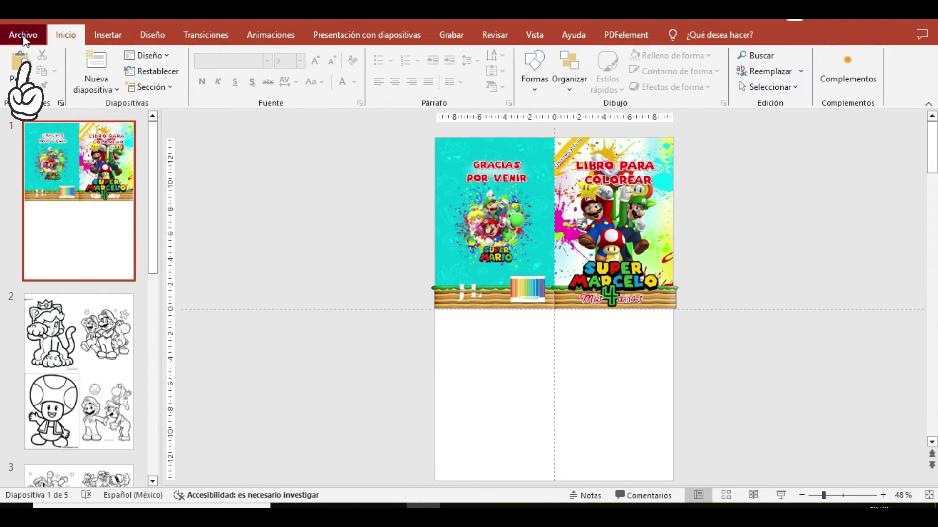
# Set the printer properties to A4 plain paper, Alto quality, with the document scaled to fit the page
pyautogui.click(23, 38)
pyautogui.click(45, 317)
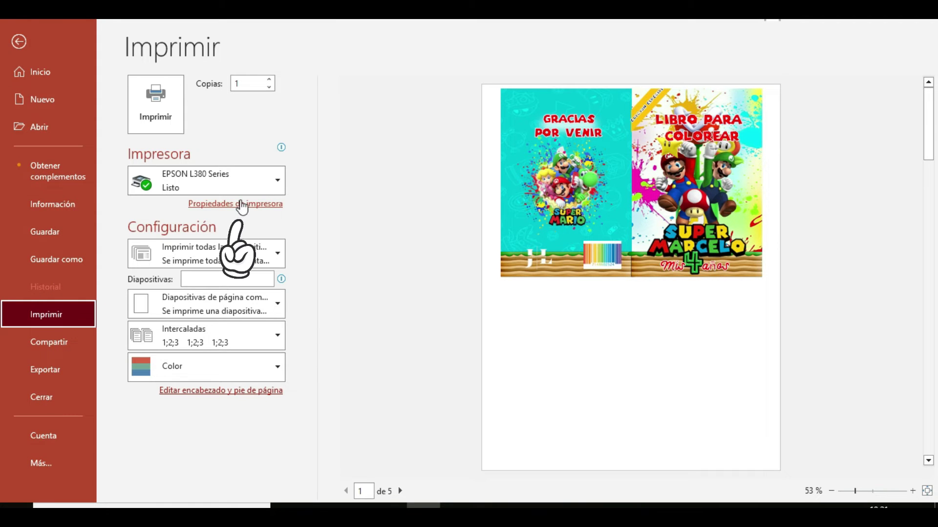
pyautogui.click(241, 205)
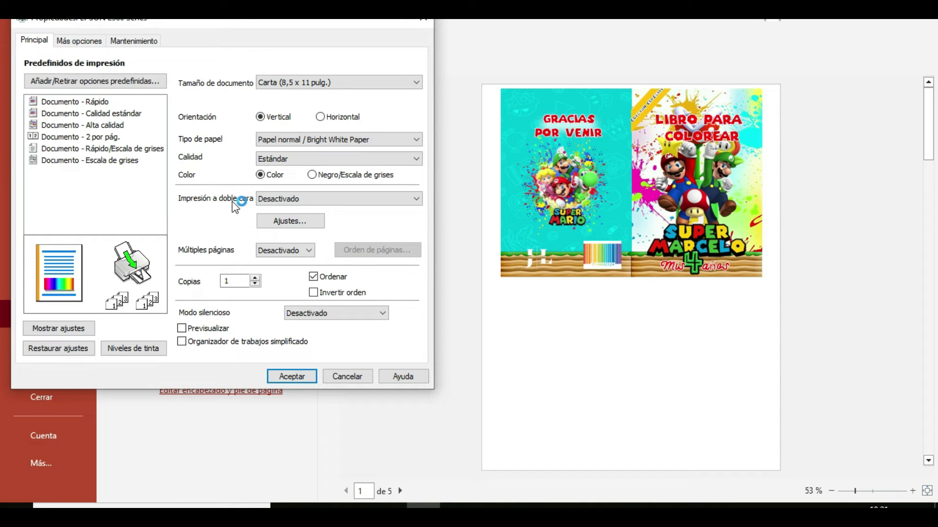
pyautogui.click(417, 83)
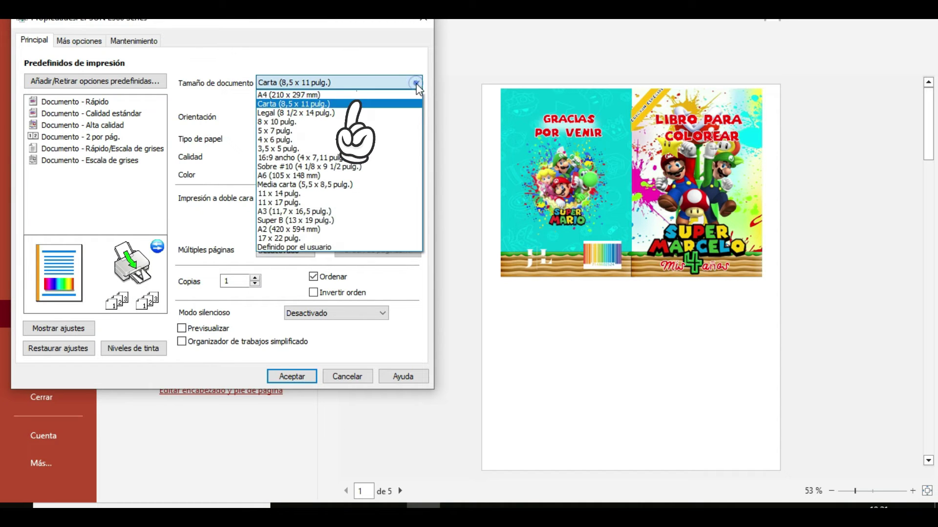
pyautogui.click(289, 95)
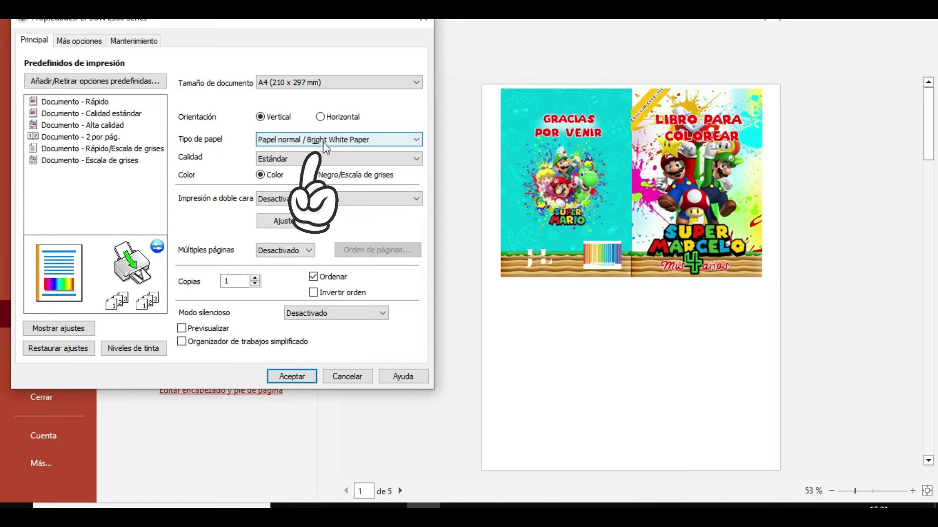
pyautogui.click(415, 141)
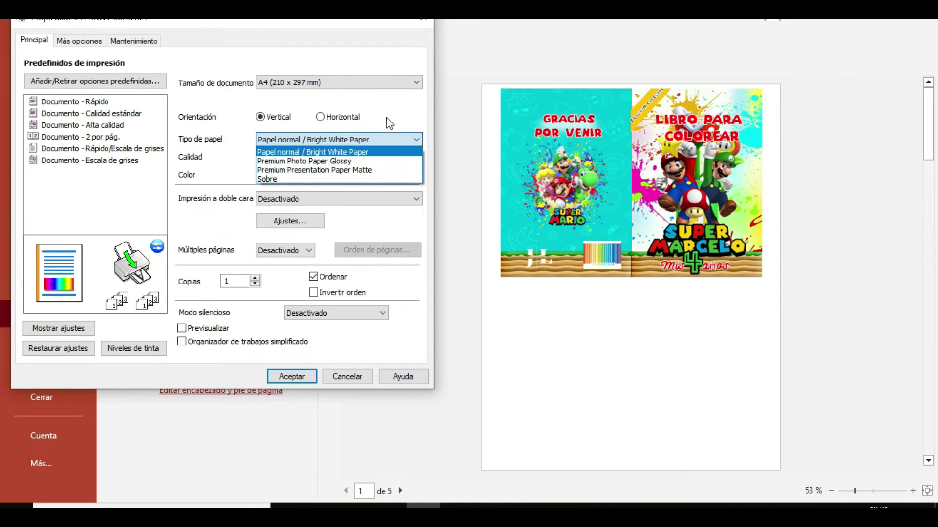
pyautogui.click(401, 99)
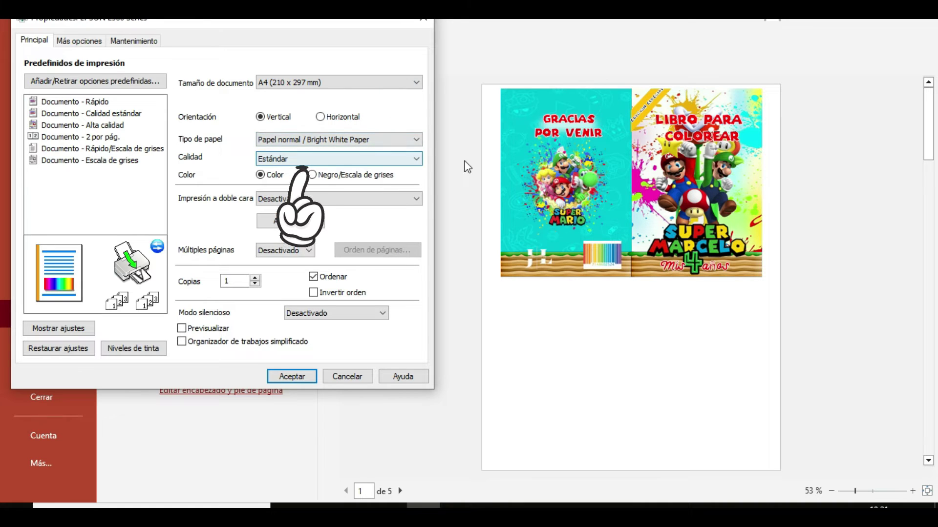
pyautogui.click(416, 156)
pyautogui.click(324, 189)
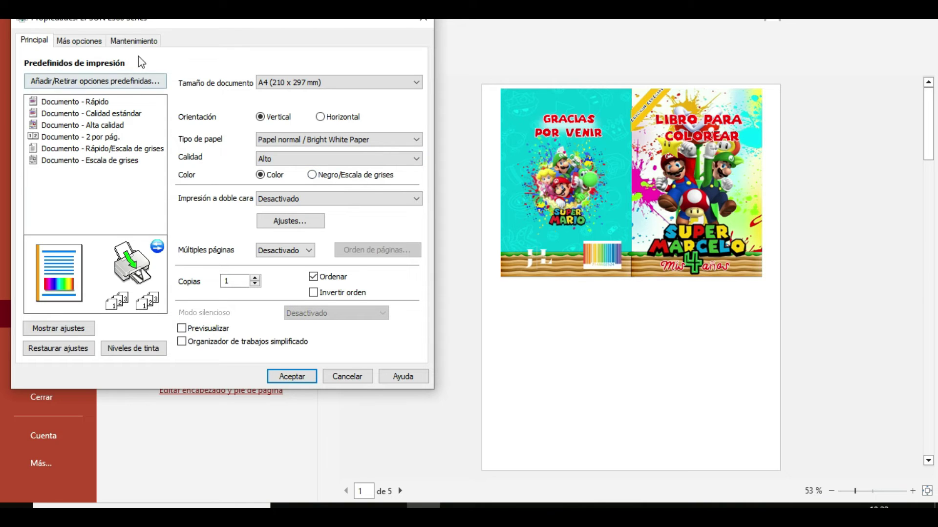
pyautogui.click(96, 43)
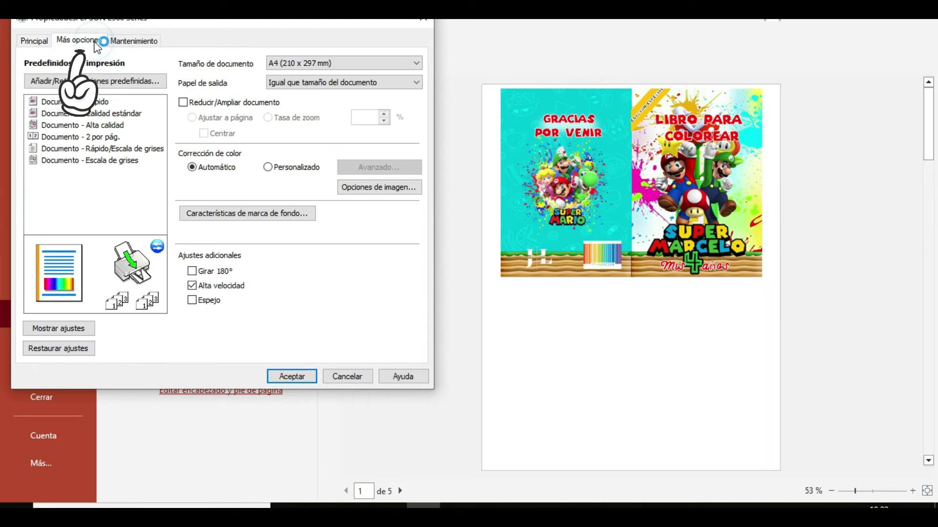
pyautogui.click(183, 102)
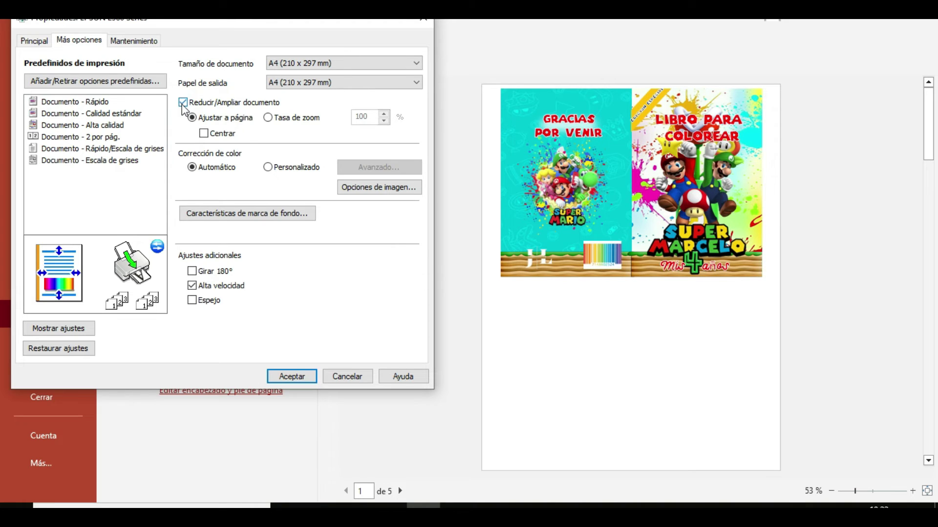
pyautogui.click(293, 377)
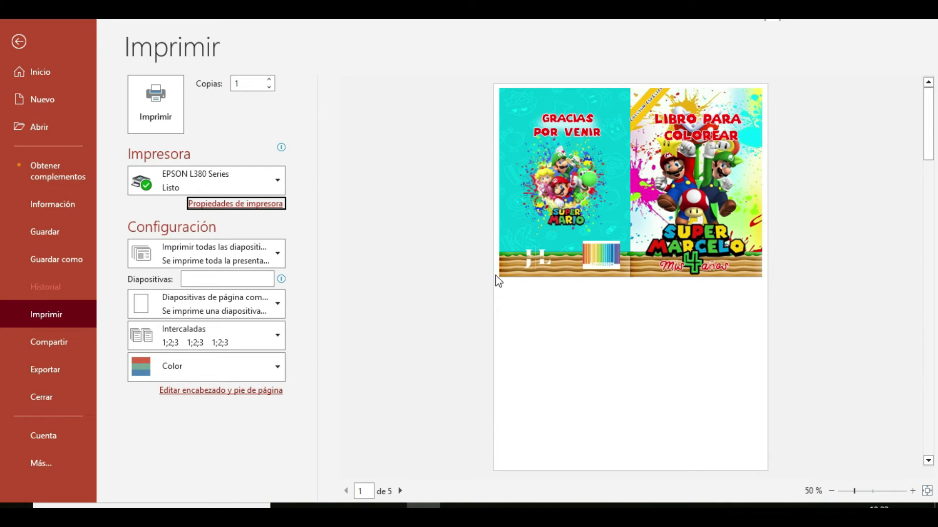
# Print just the current cover slide on the EPSON L380
pyautogui.click(254, 255)
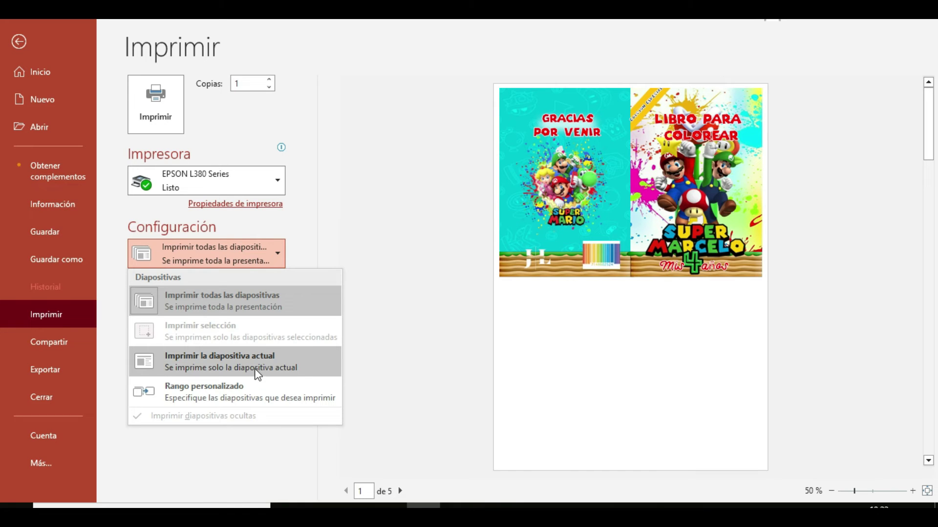
pyautogui.click(257, 367)
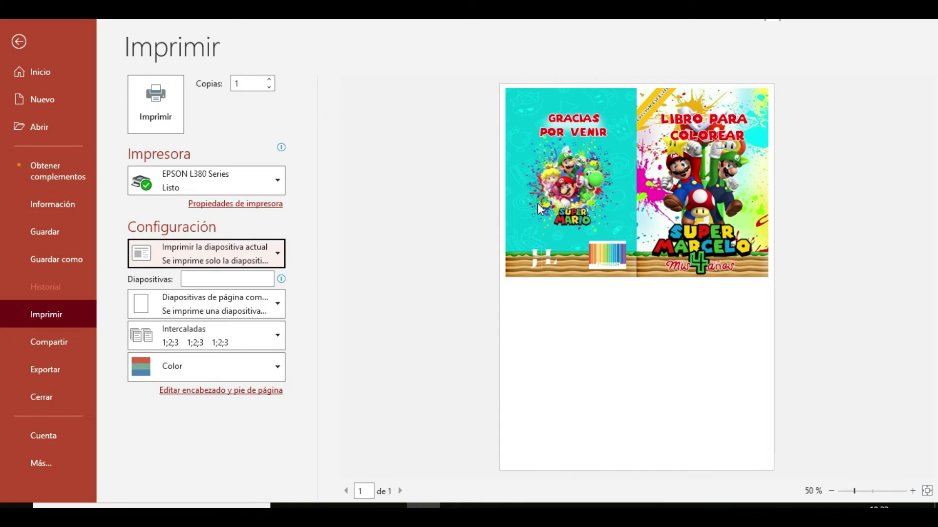
pyautogui.click(155, 110)
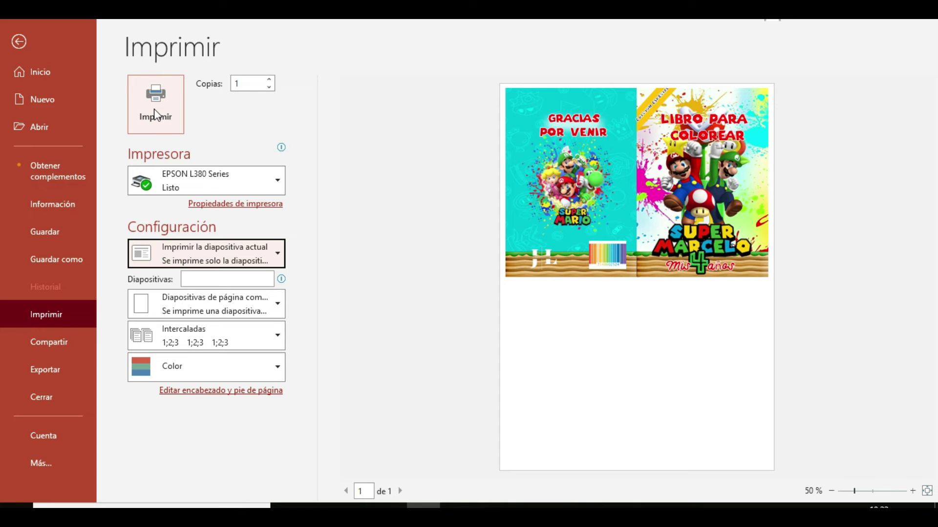
pyautogui.click(155, 114)
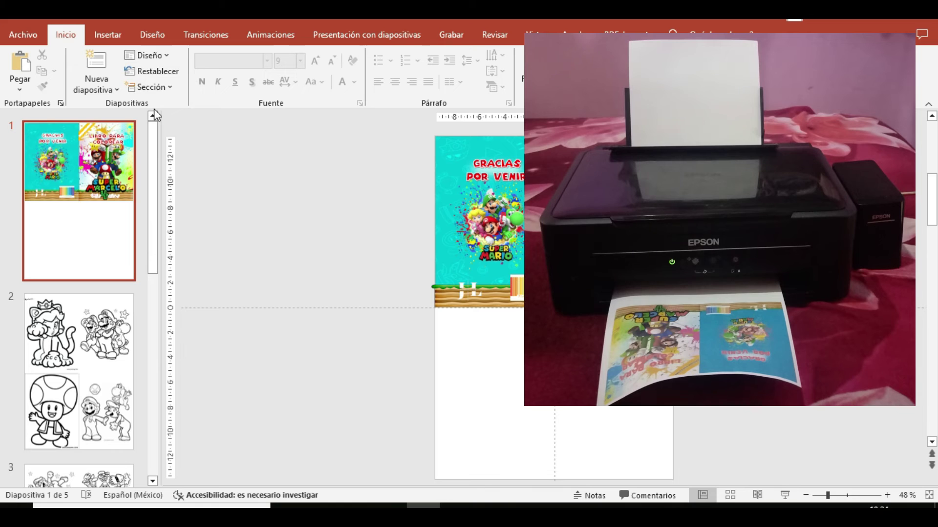
# Print the current coloring slide on its own A4 sheet
pyautogui.click(23, 35)
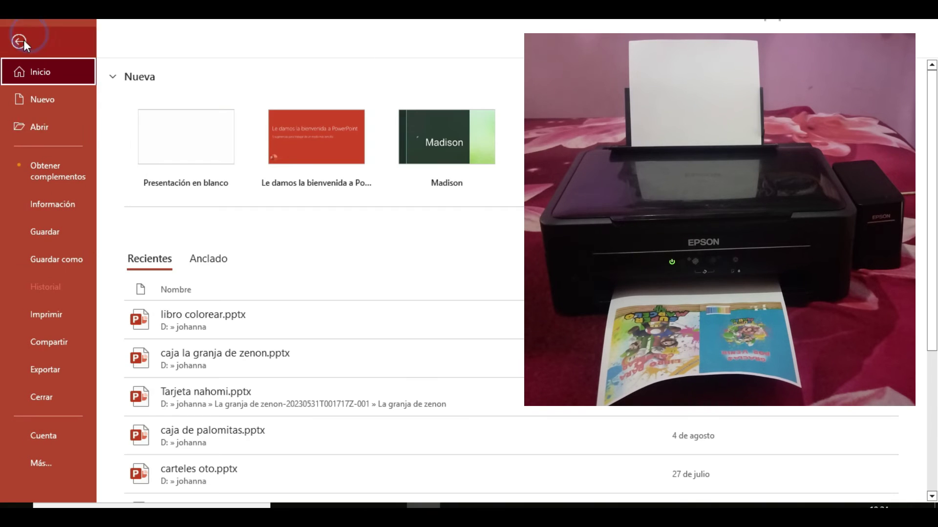
pyautogui.click(57, 317)
pyautogui.click(149, 116)
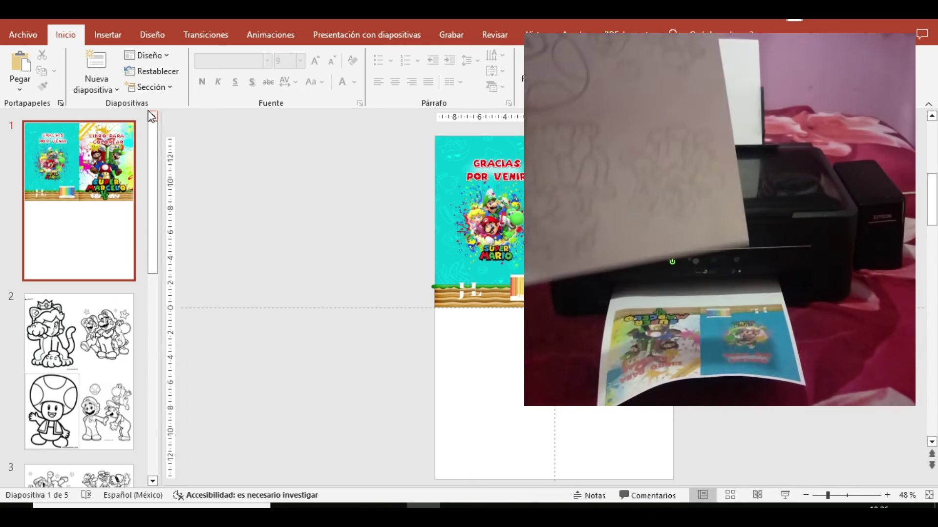
# Move to slide 4 and print it as a separate A4 sheet
pyautogui.scroll(-3, 76, 425)
pyautogui.click(74, 419)
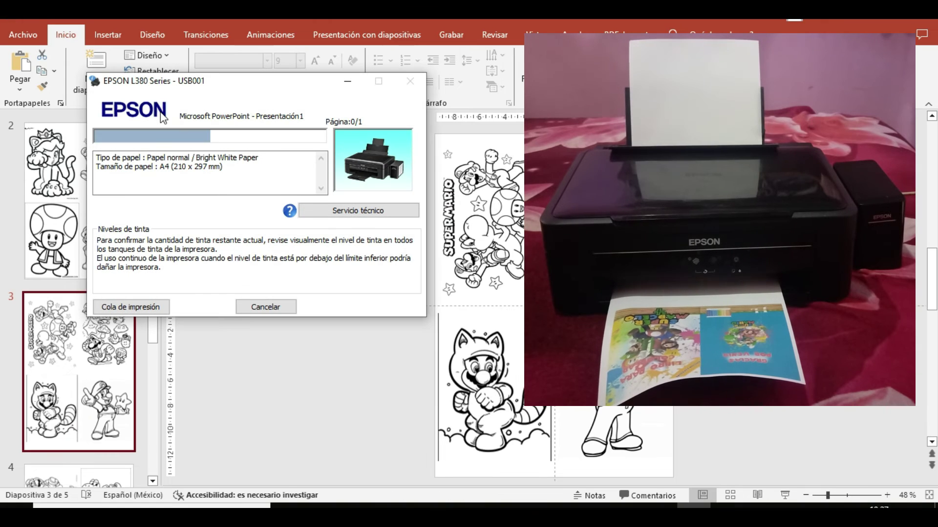
pyautogui.press('Down')
pyautogui.hotkey('ctrl', 'p')
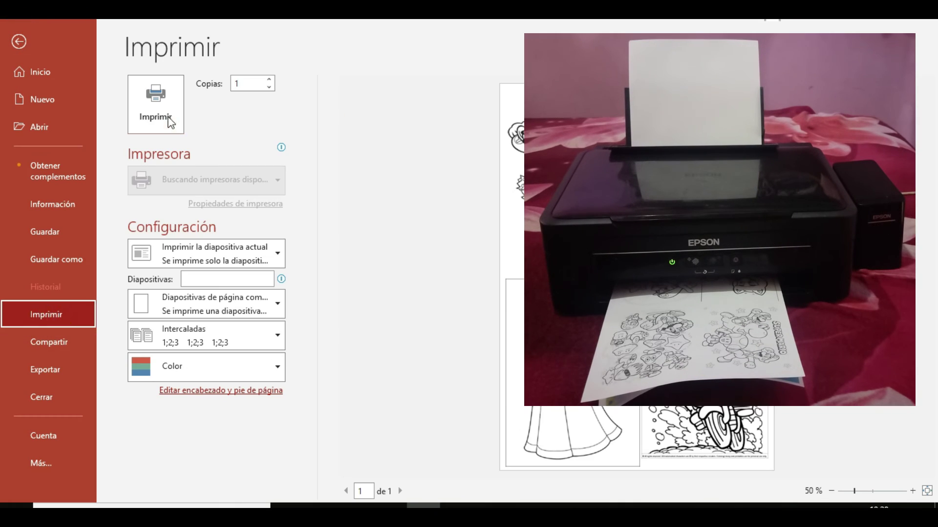
pyautogui.click(148, 92)
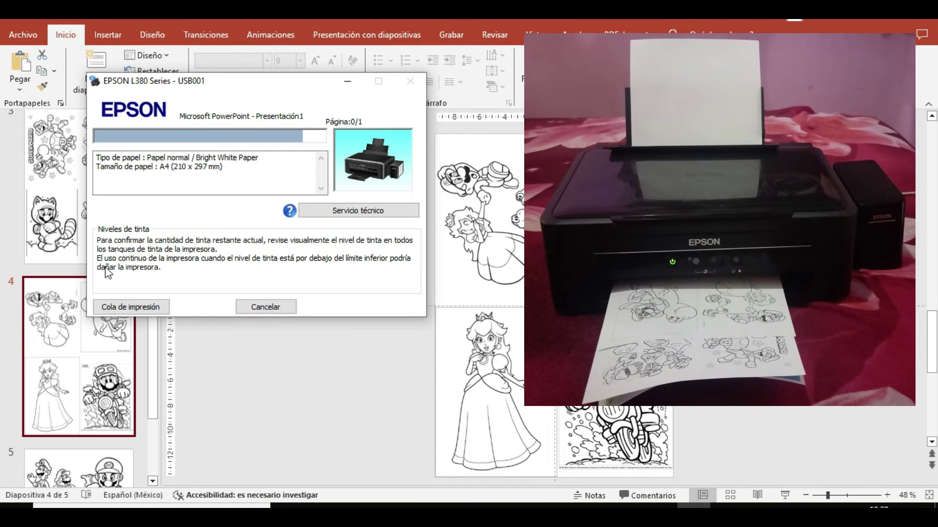
pyautogui.hotkey('ctrl', 'p')
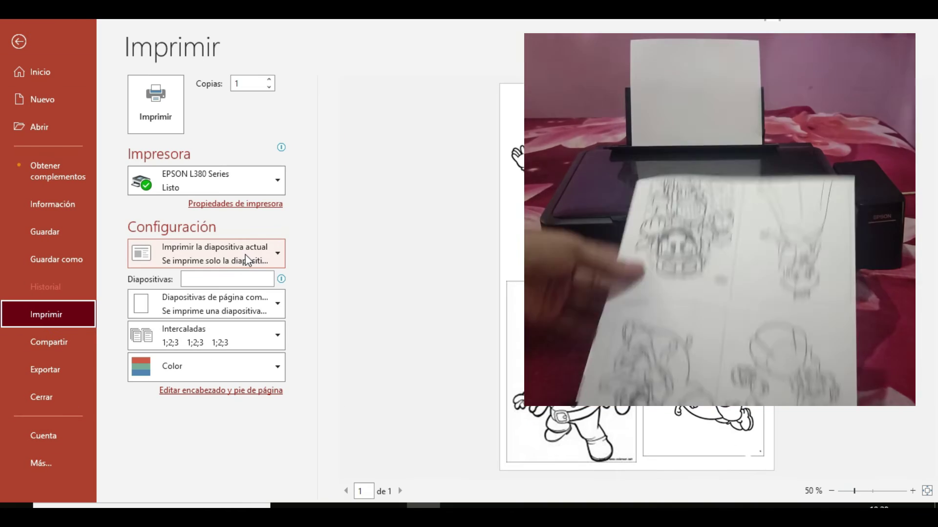
pyautogui.click(161, 100)
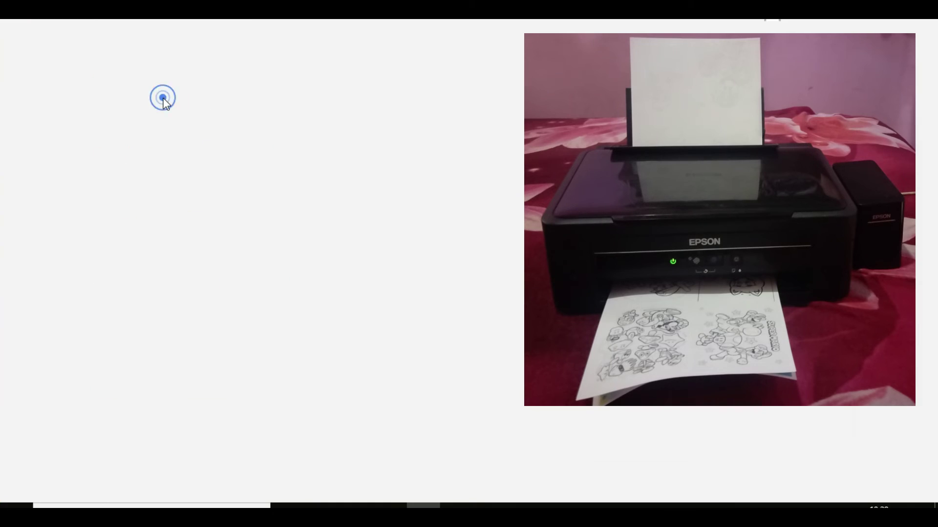